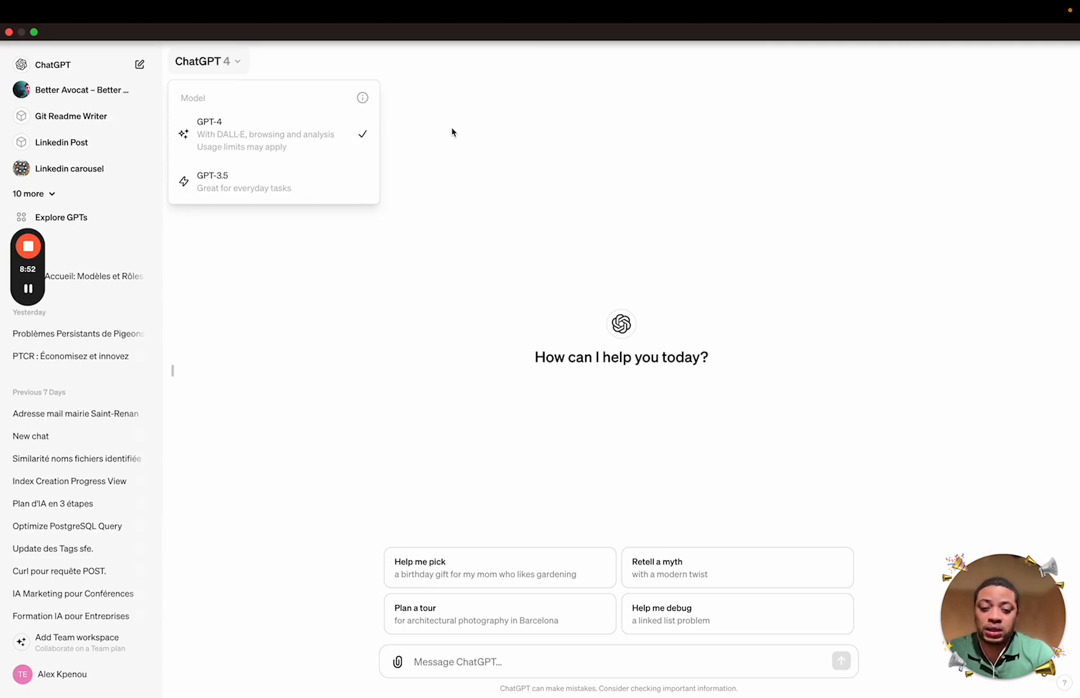
click(430, 130)
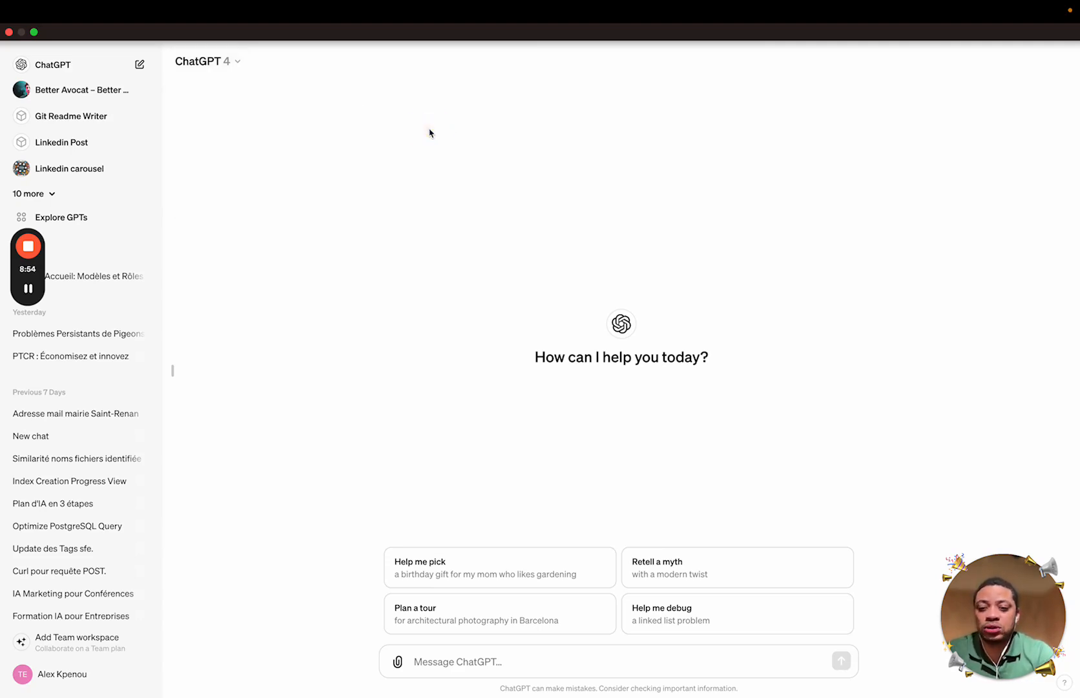
click(248, 72)
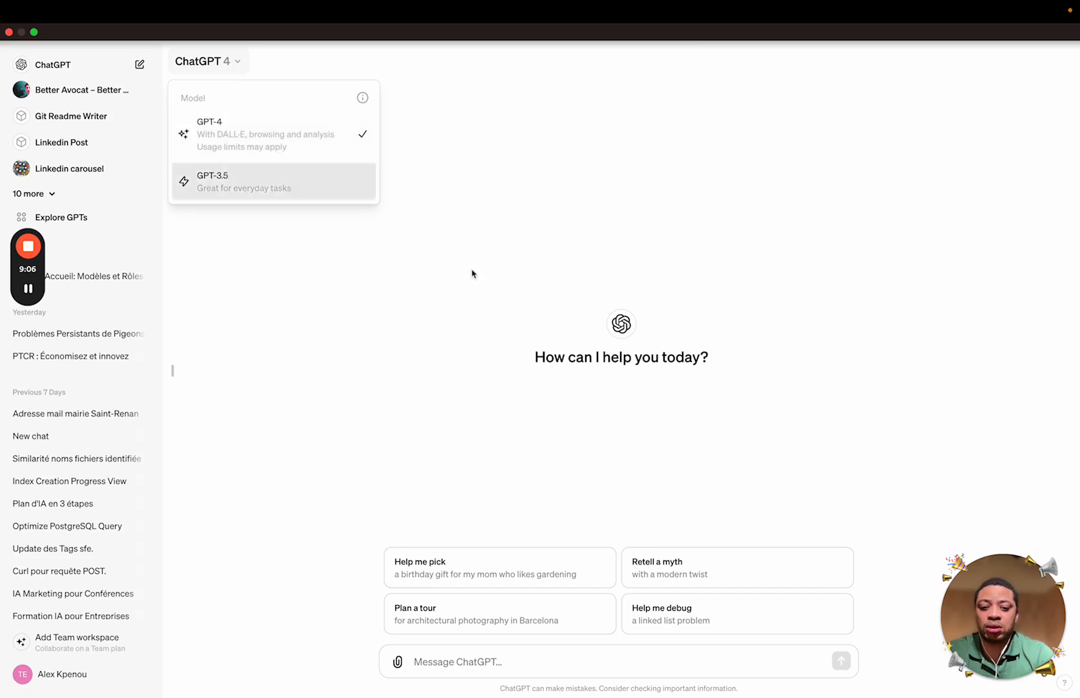
click(702, 480)
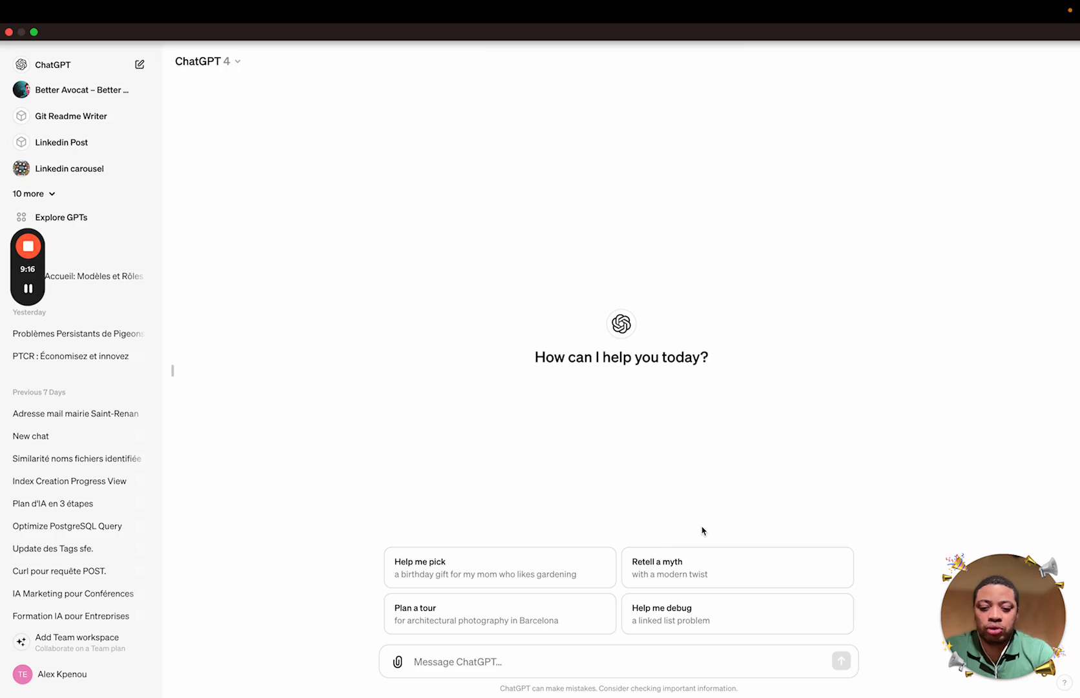
click(399, 661)
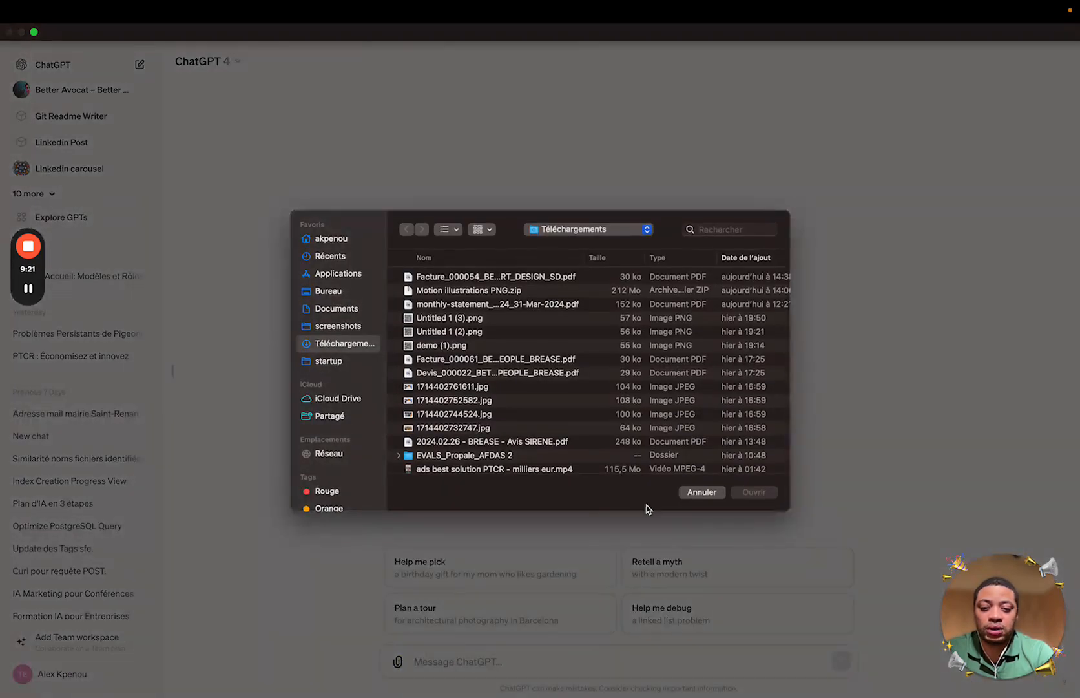
click(702, 493)
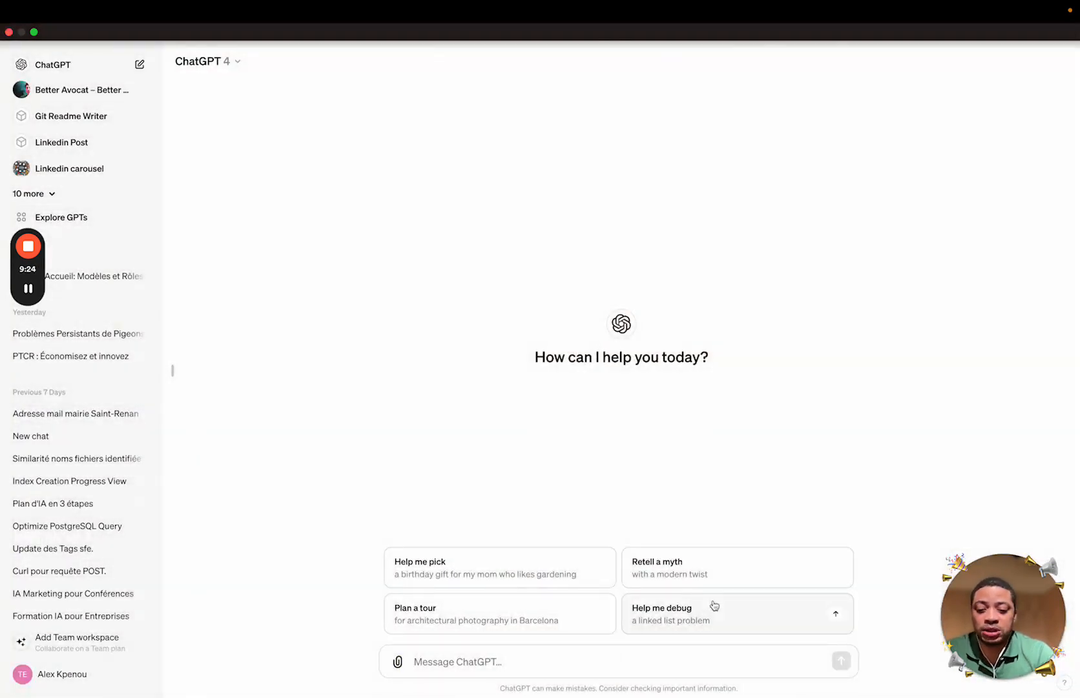
click(706, 669)
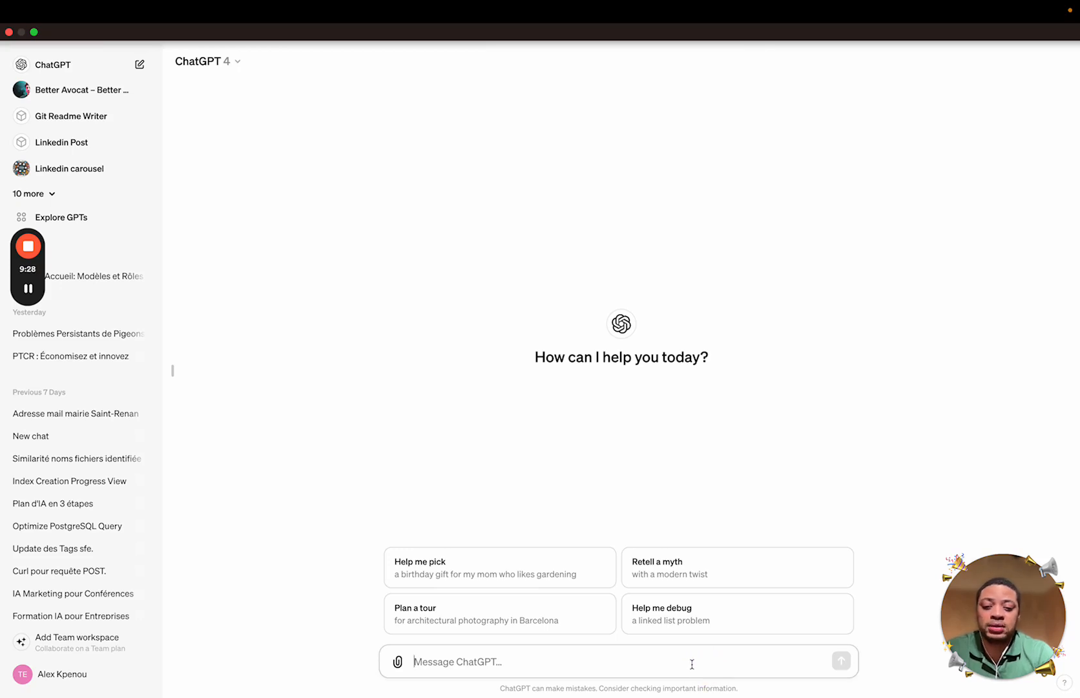
Send 'Bonjour chatGPT' and, on a second line, 'dis moi qui est la plus grande tour de paris'
text(Bonjo)
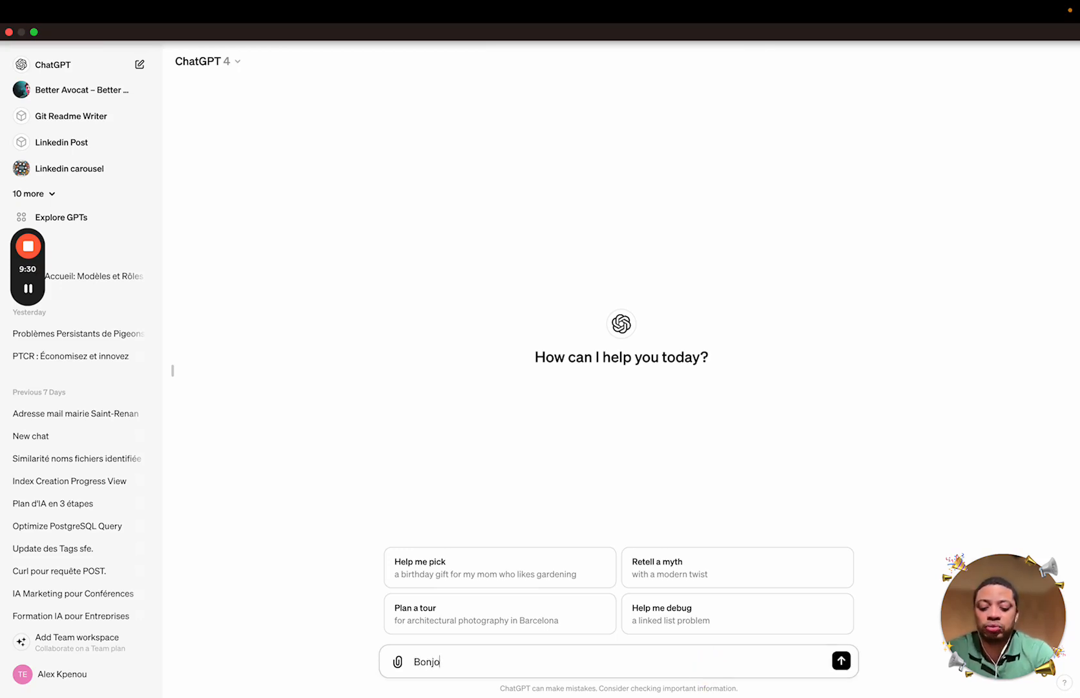
text(ur chatGPT)
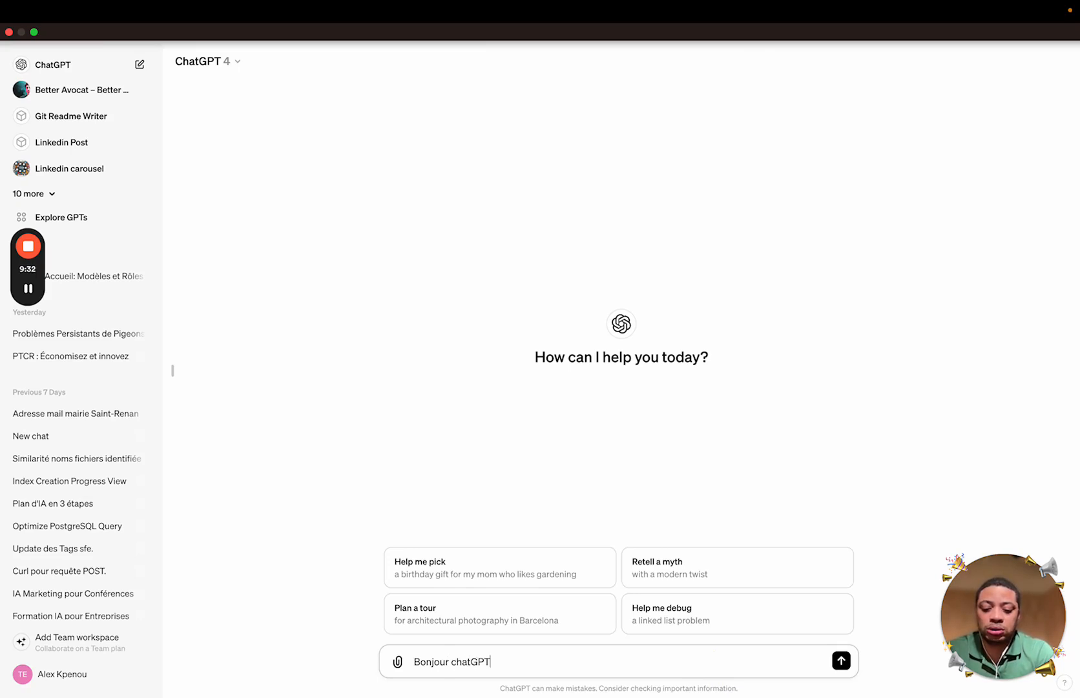
key(shift+Return)
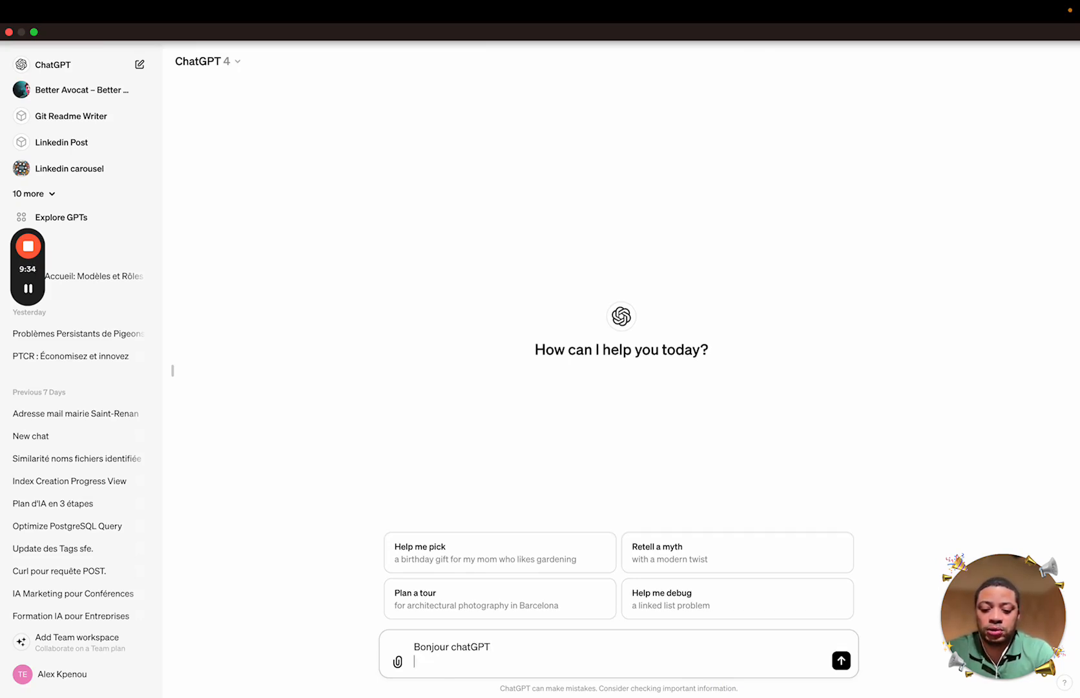
text(dis moi qui )
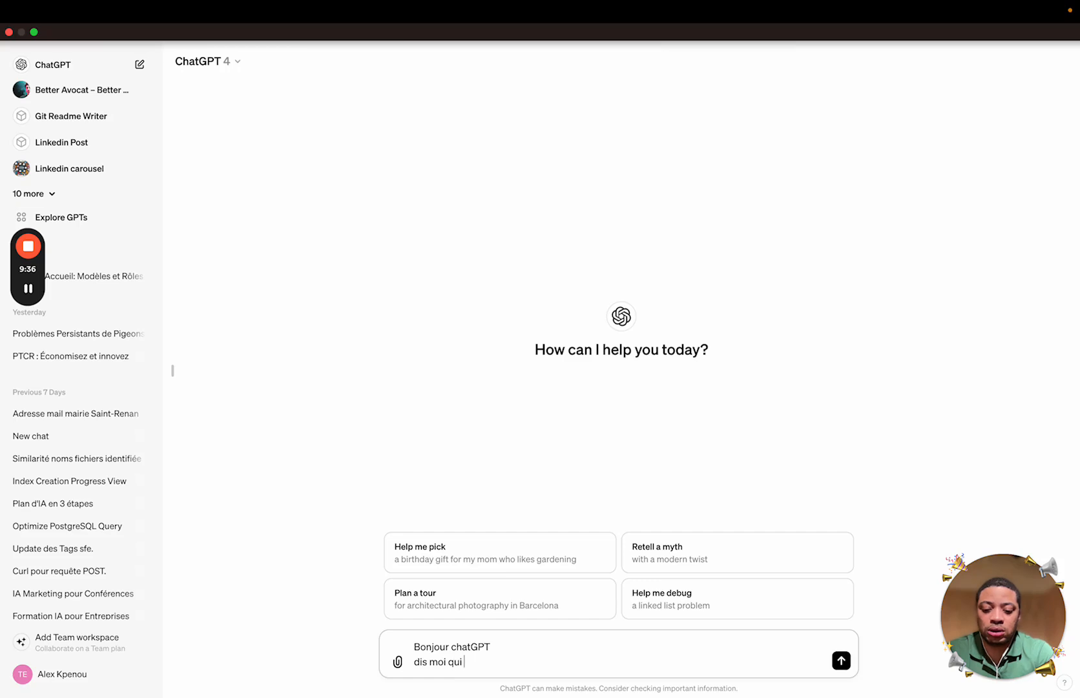
text(est la)
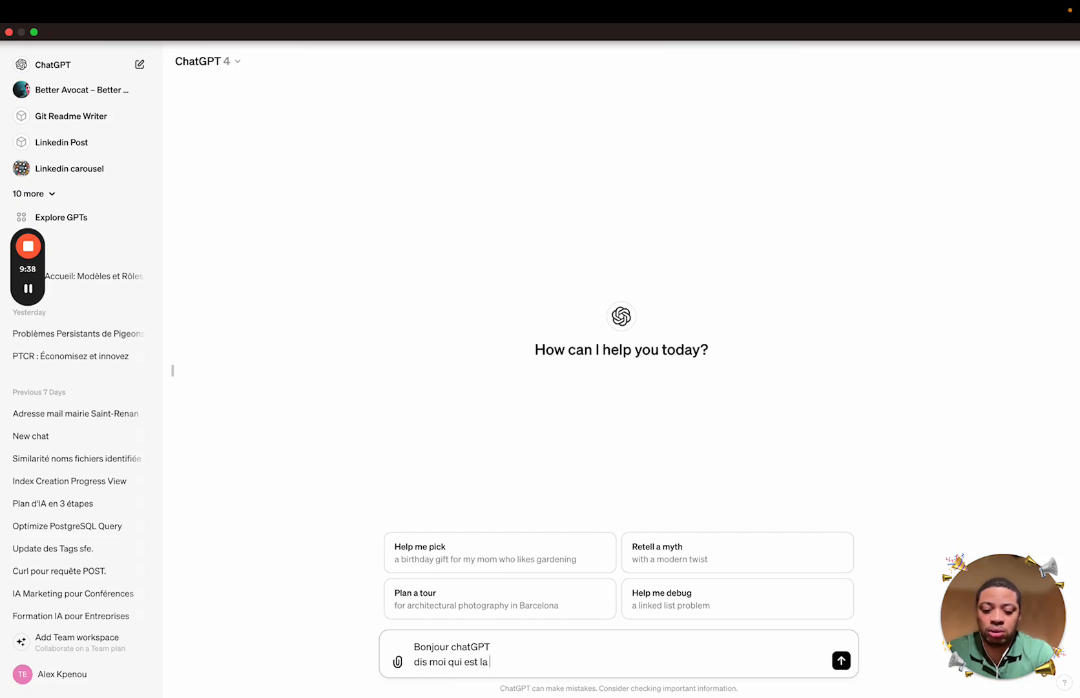
text( p)
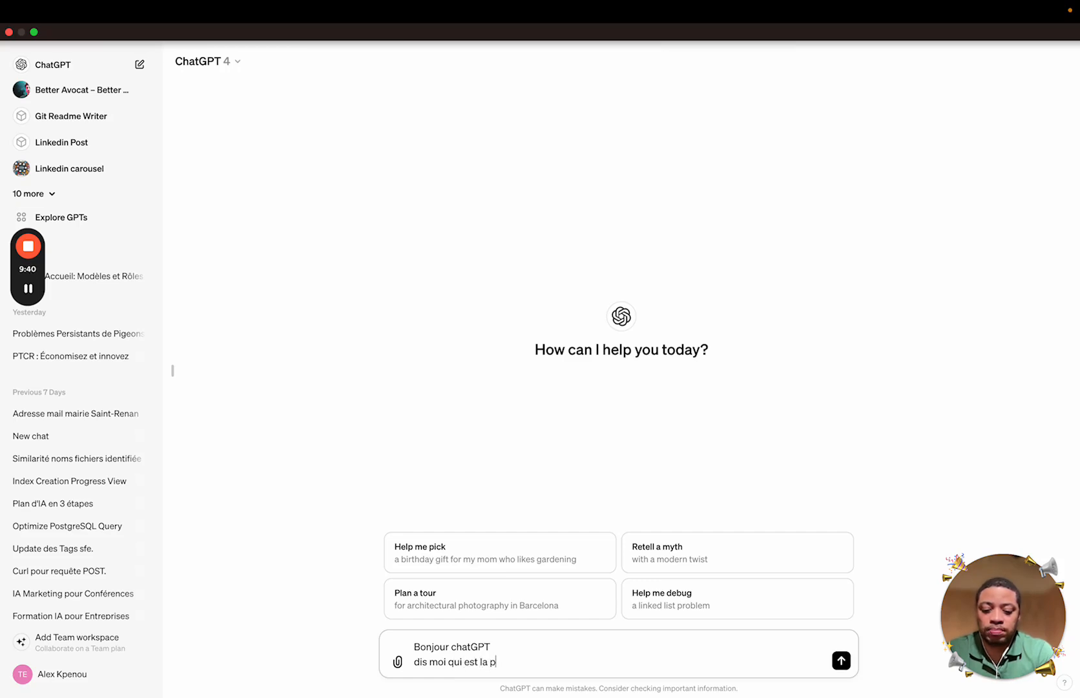
text(lus grande )
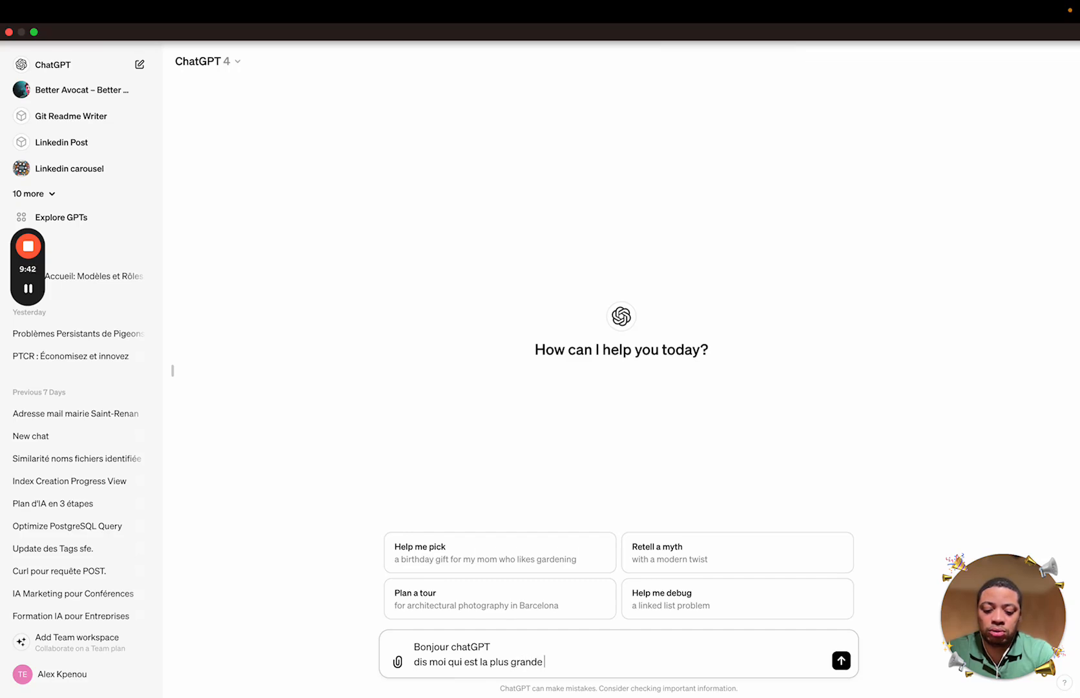
text(tour de paris)
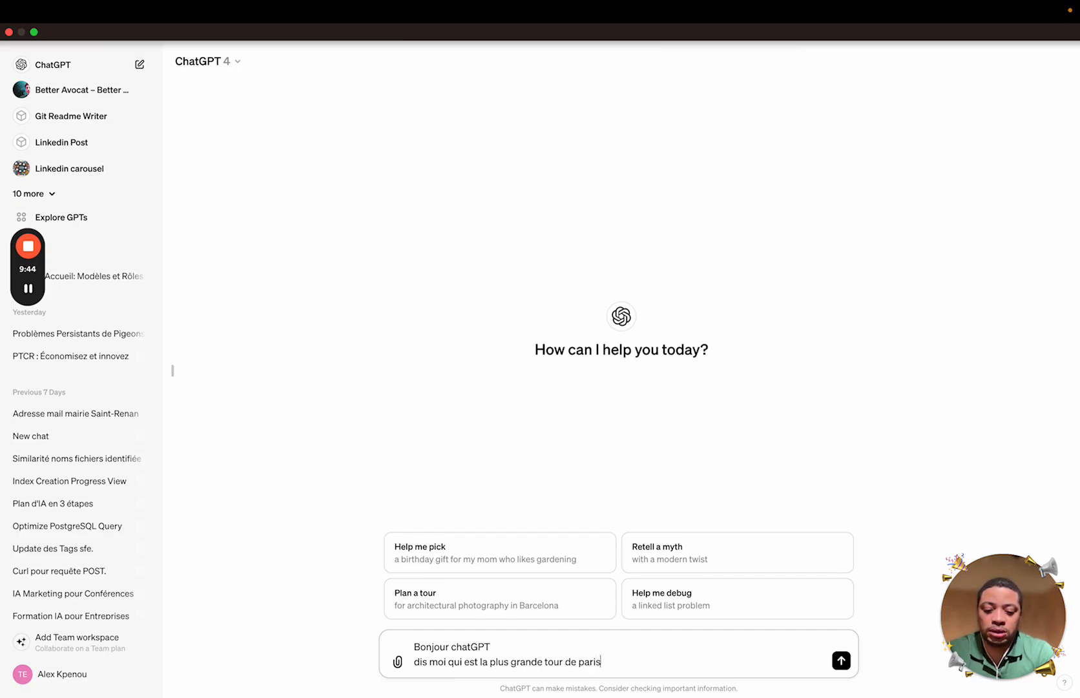
key(Return)
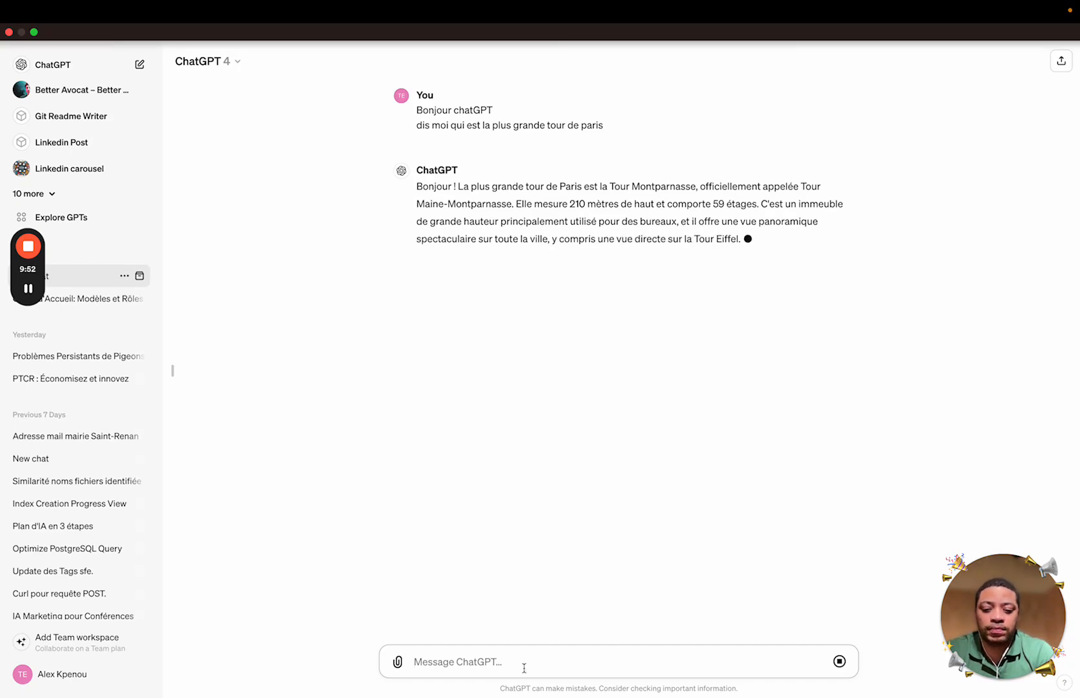
Write a prompt asking for a short Eiffel Tower history text with history, characteristics and fun-fact lines
text(fais moi )
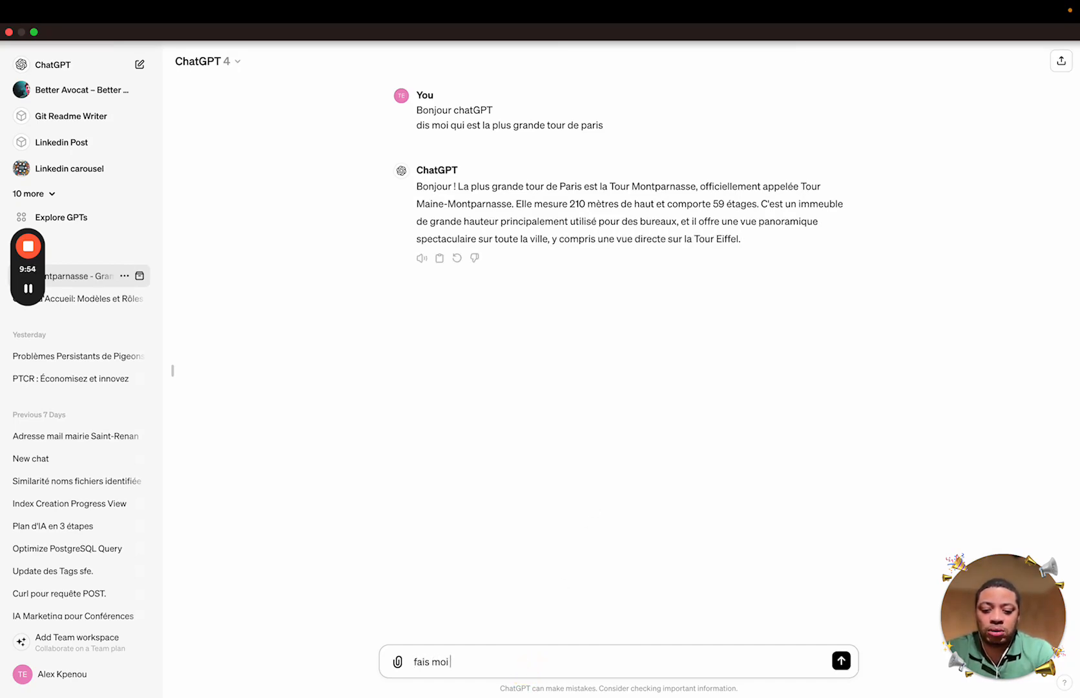
text(petit)
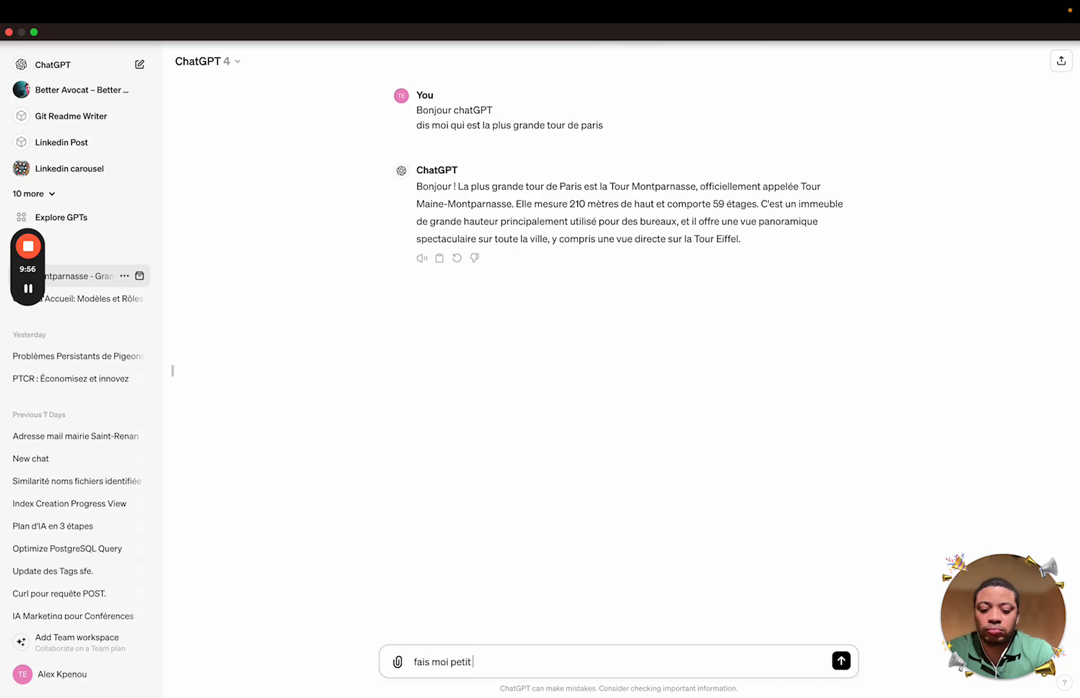
text( texte sur )
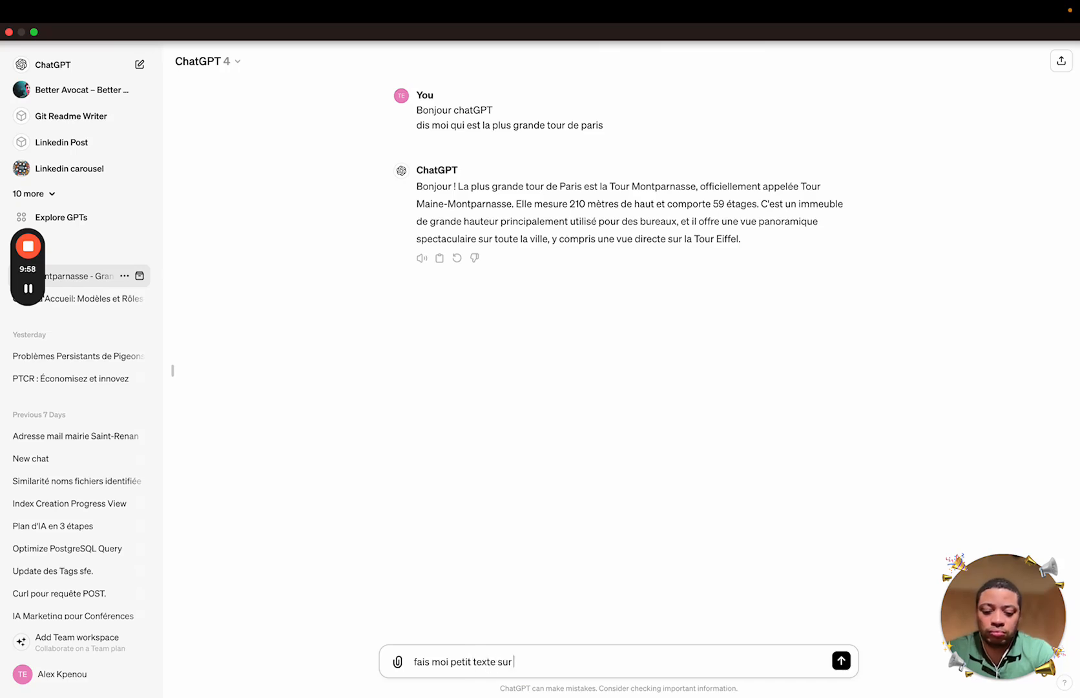
text(l'histoire de la tour ef)
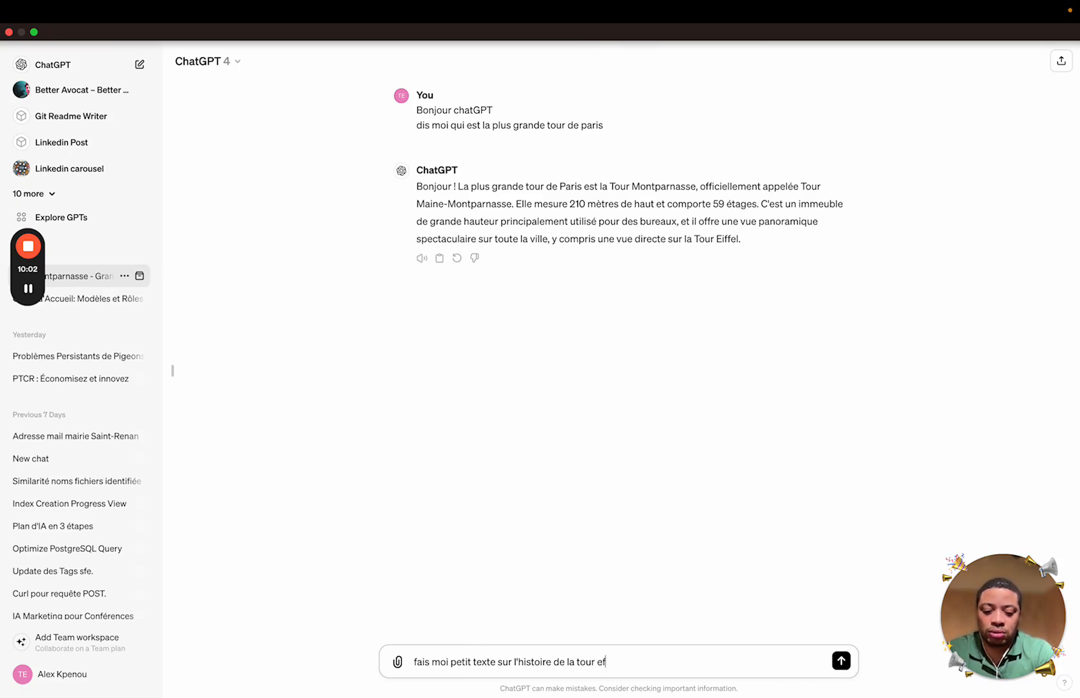
key(BackSpace)
text(i)
key(BackSpace)
text(feil )
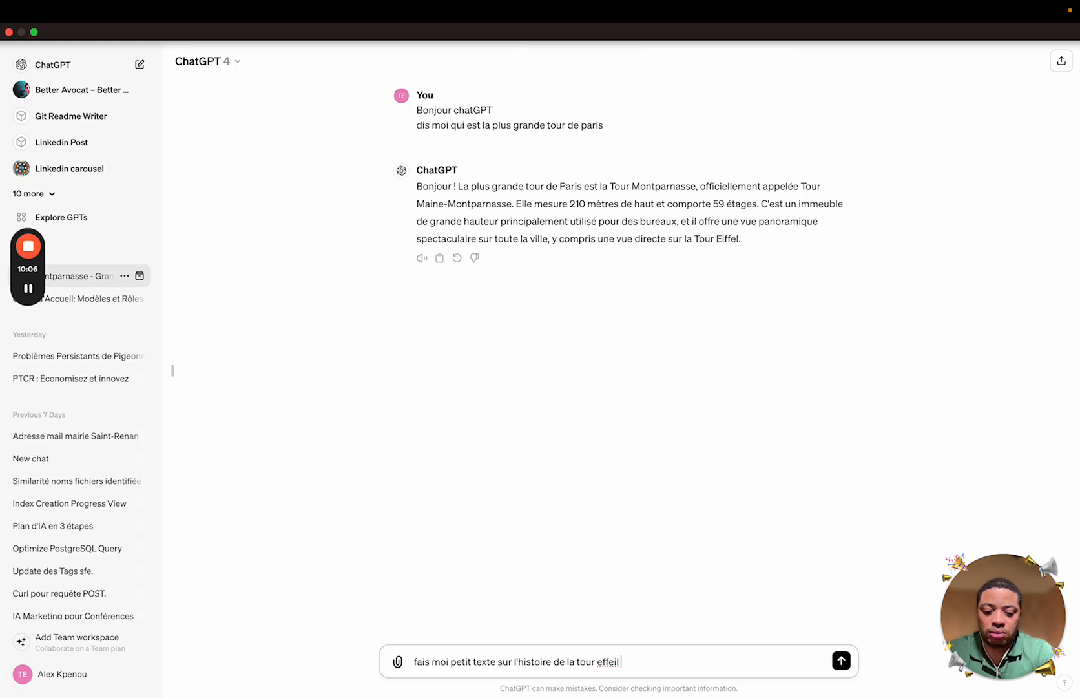
text(a)
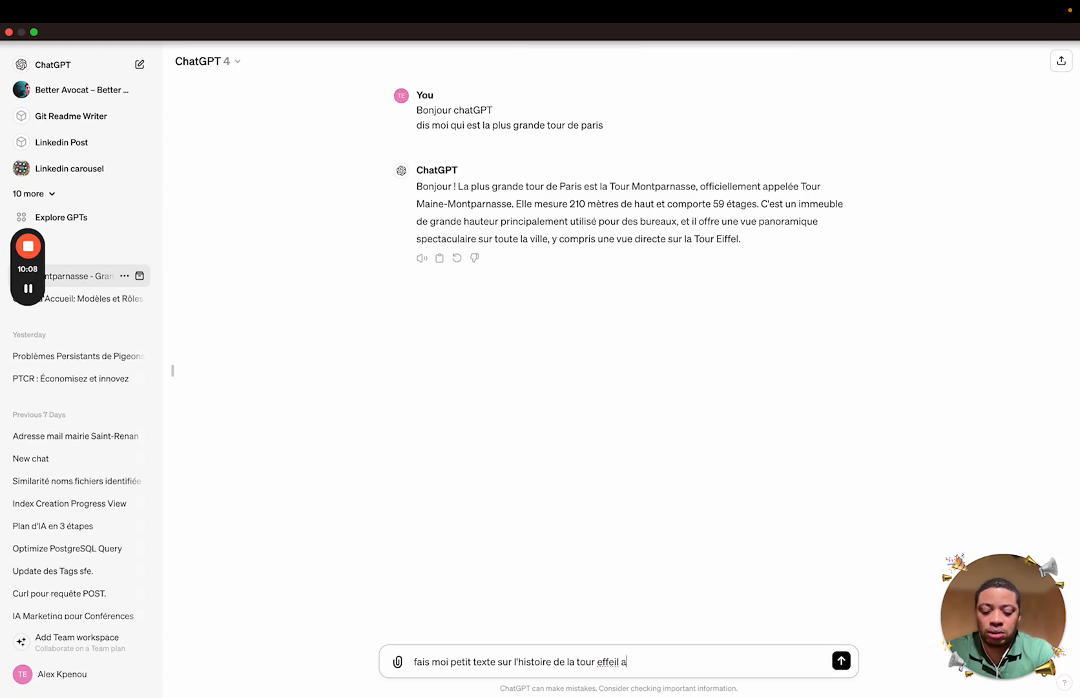
text(vec une li)
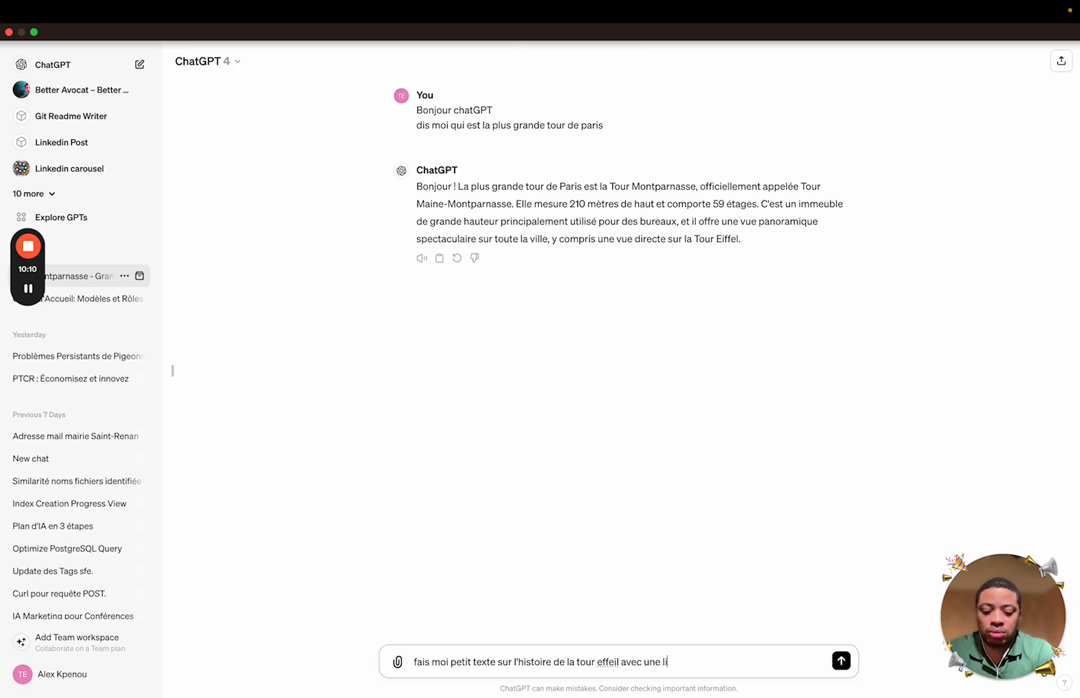
text(gne hosti)
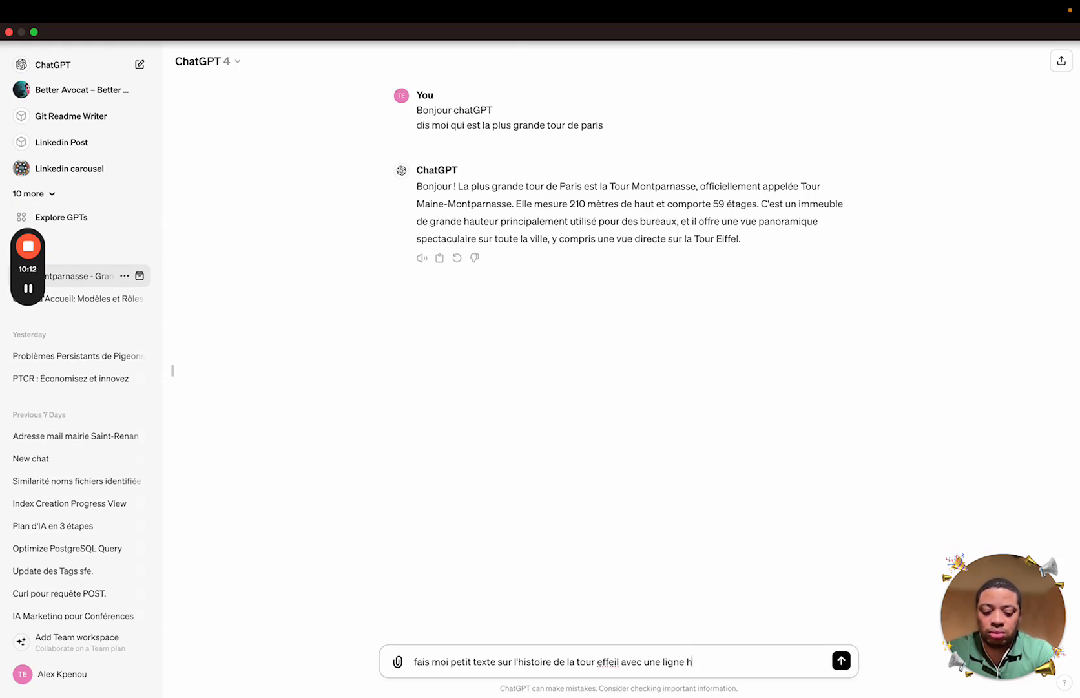
key(BackSpace)
key(BackSpace)
key(BackSpace)
key(BackSpace)
text(istoire, c)
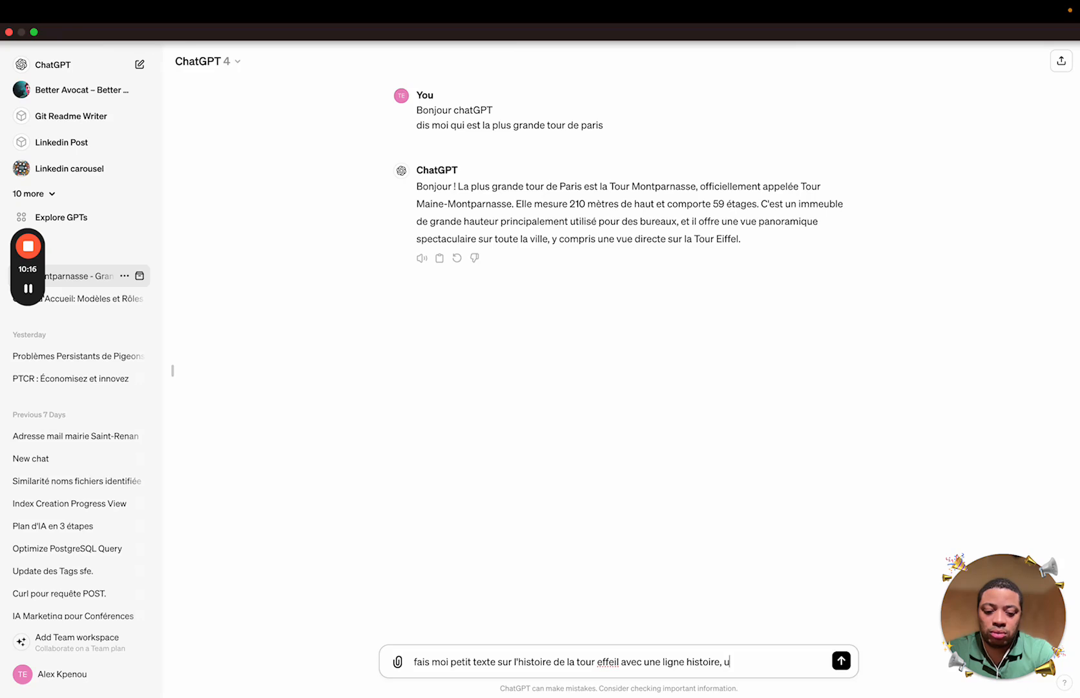
text(ne line)
key(BackSpace)
text(gne)
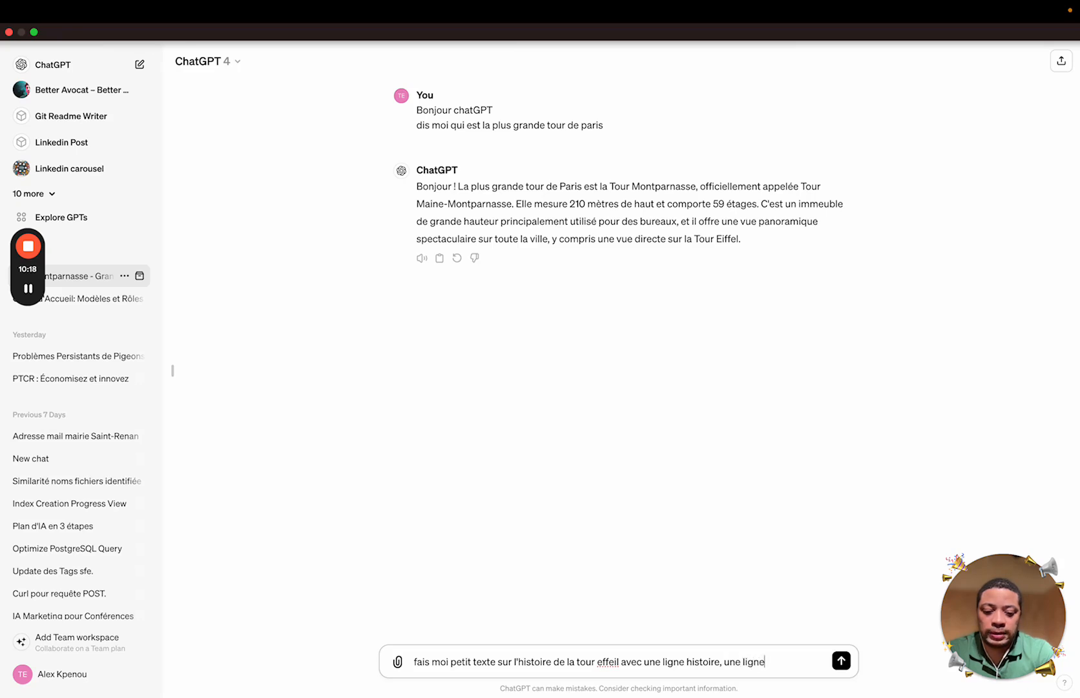
text( caract)
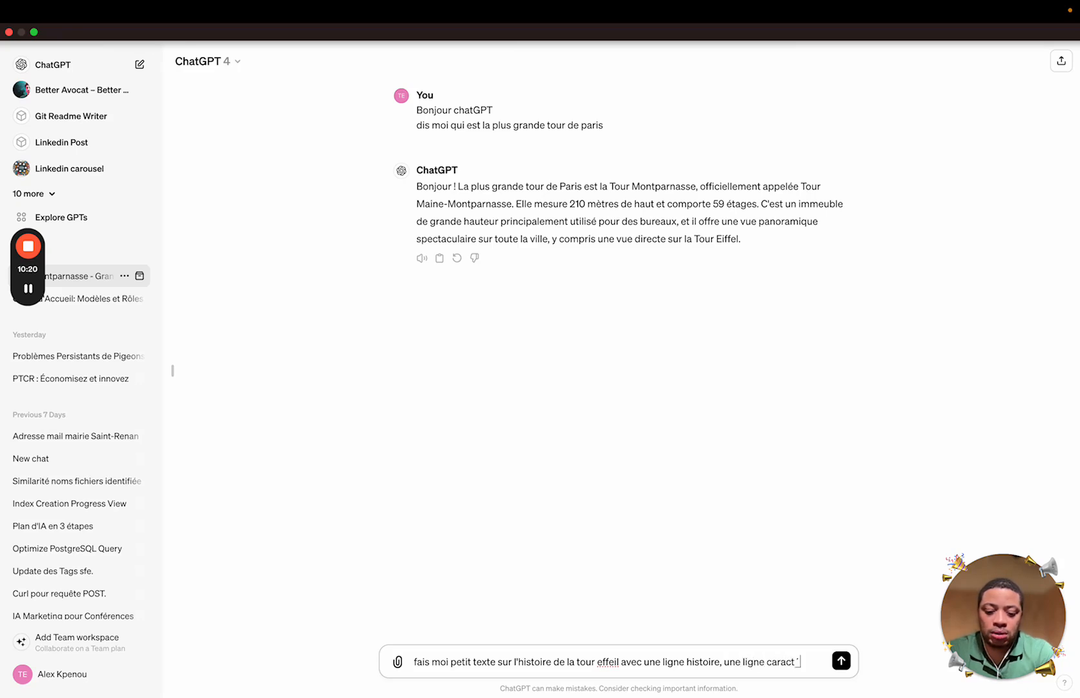
text(éristique et un)
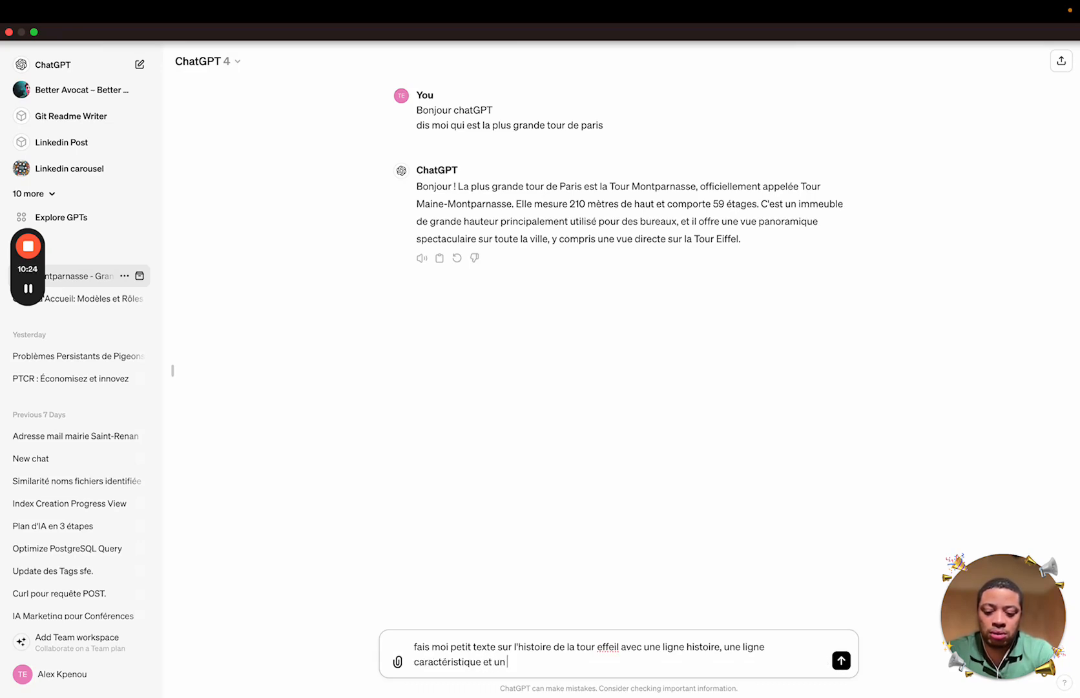
text( fun fact sur la tour)
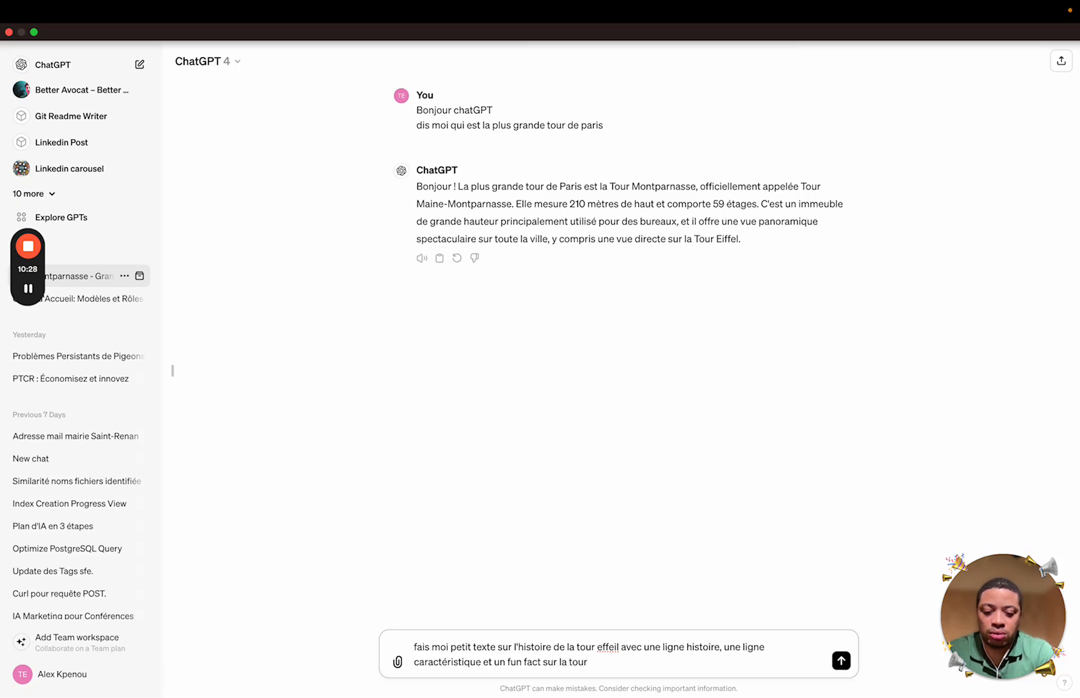
Add 'avec une bonne mise en forme' on a new line, send the prompt, and expand the GPT list
key(shift+Return)
text(act sur la tour avec une bon)
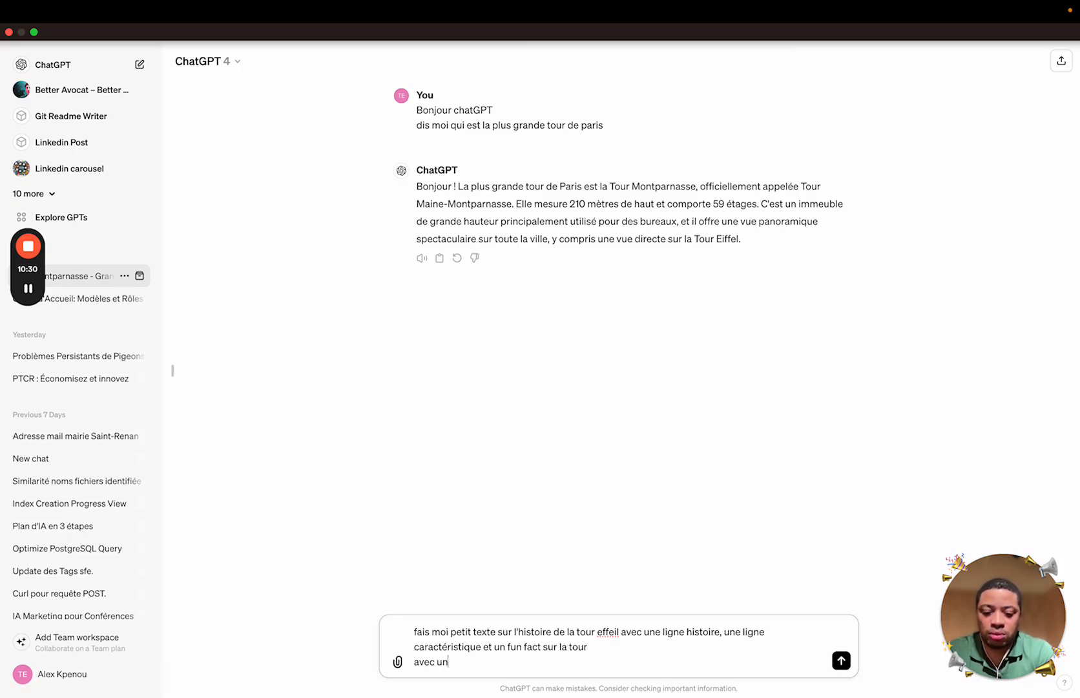
text(ne mise en forme)
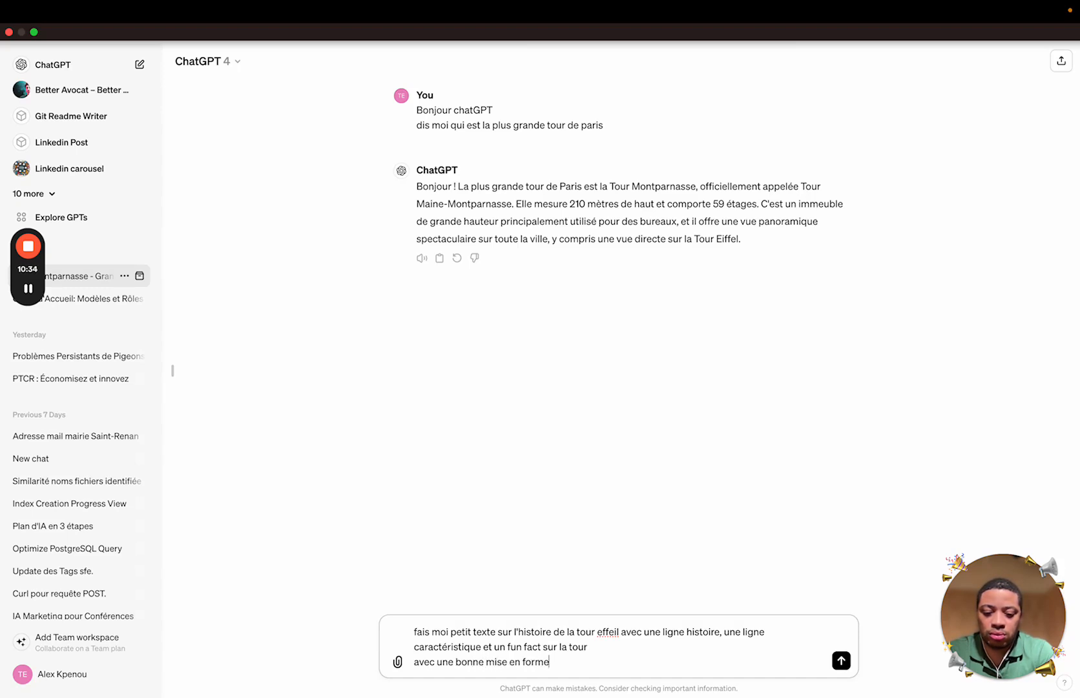
key(Return)
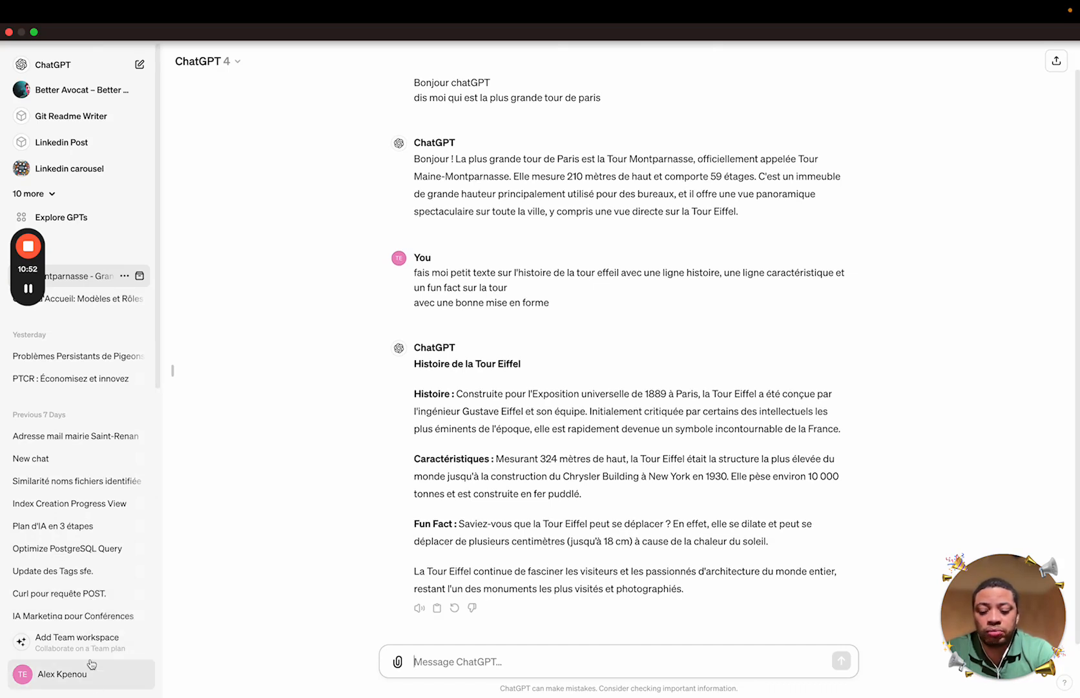
click(52, 196)
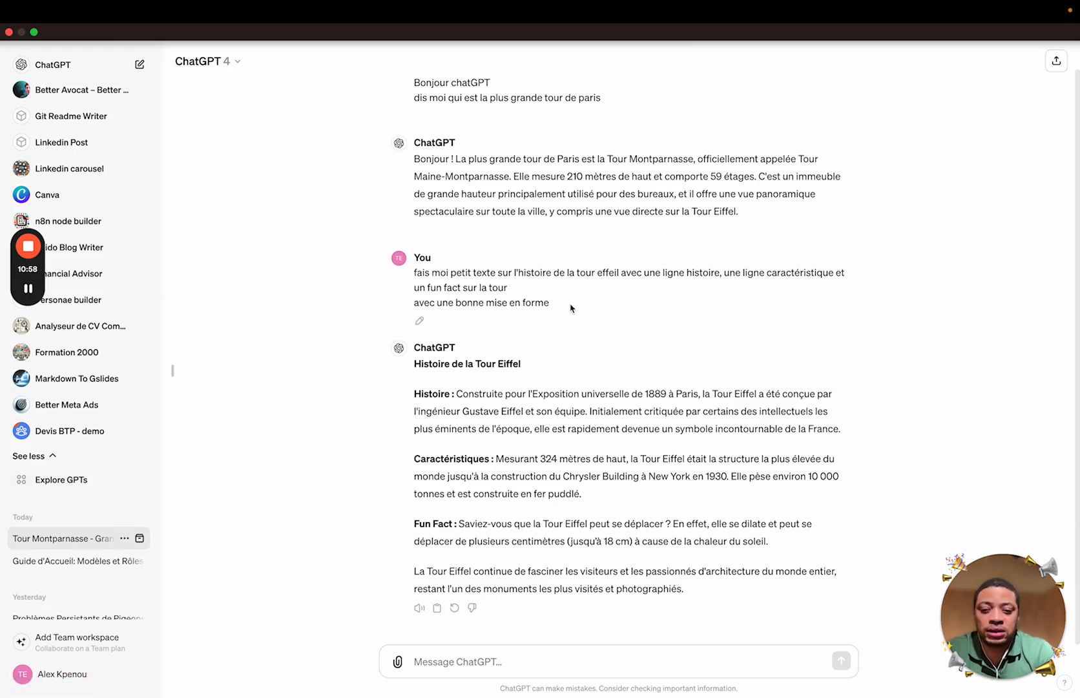
Select the full text of the second message, the Eiffel Tower request
scroll(571, 308, up, 1)
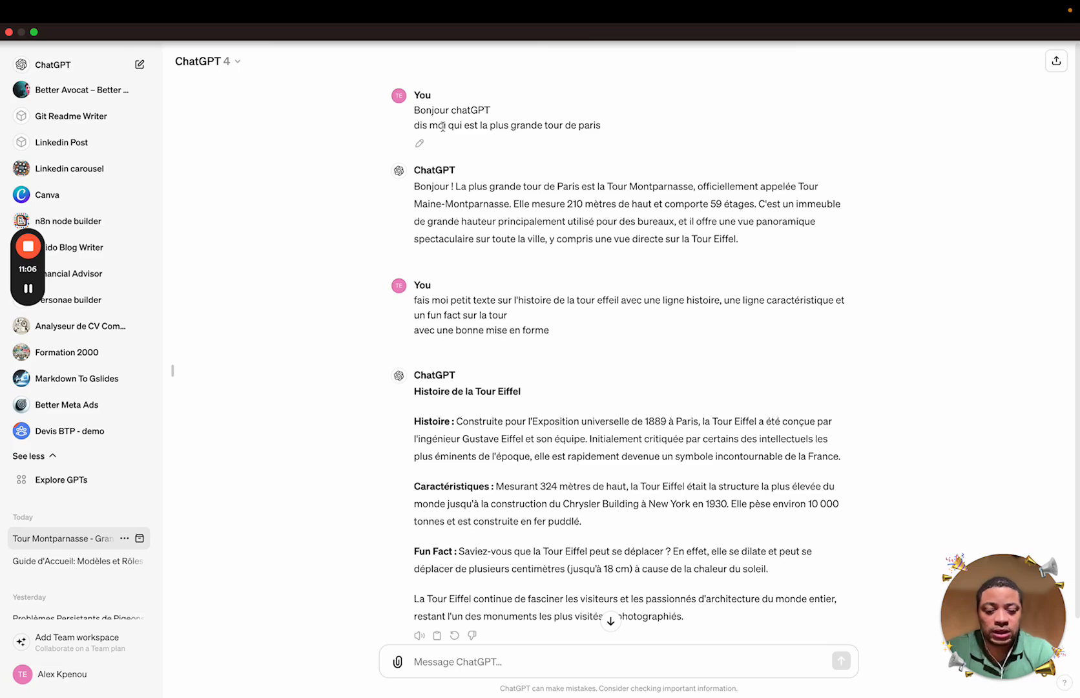
scroll(512, 389, down, 1)
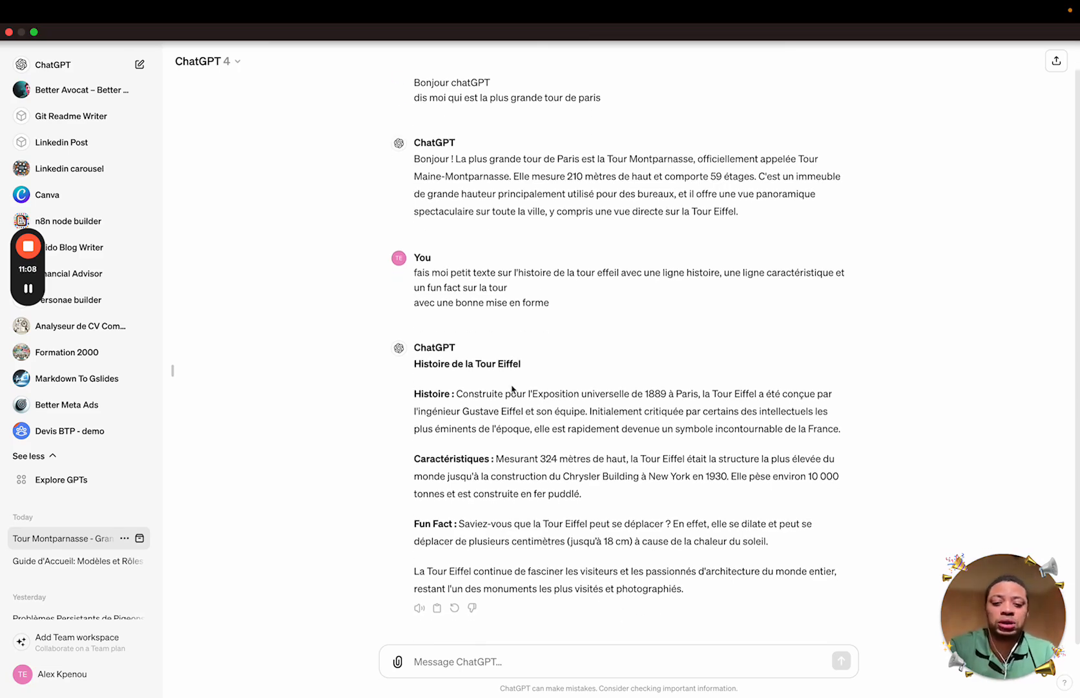
drag(564, 308, 412, 273)
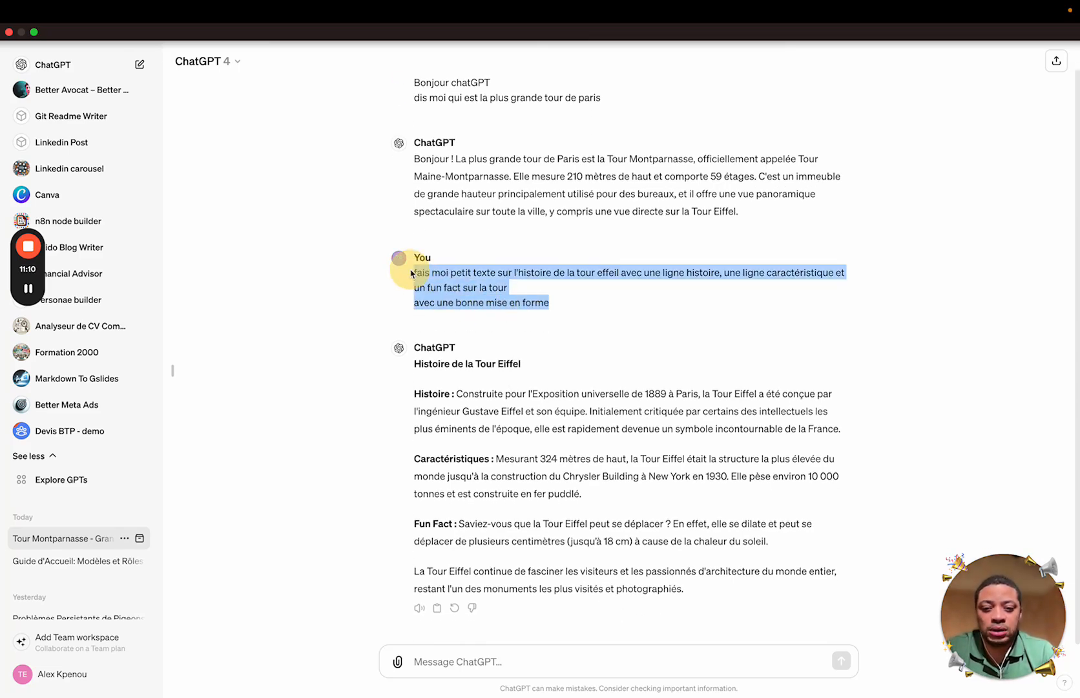
scroll(439, 123, up, 1)
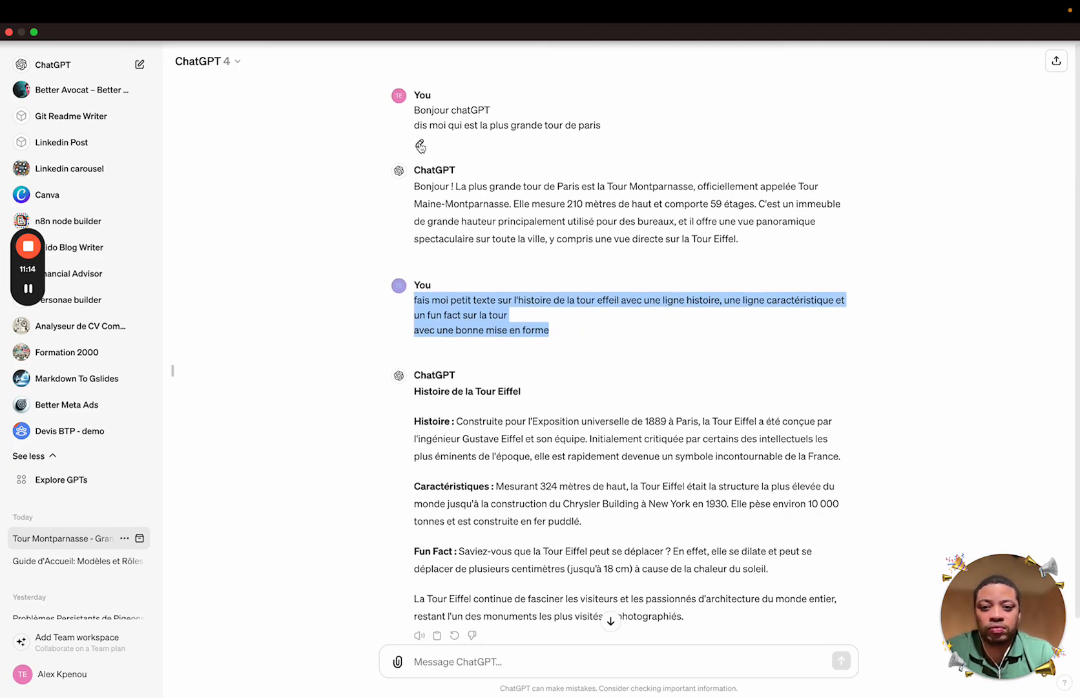
click(420, 146)
Replace the first message with the pasted Eiffel Tower prompt, delete the stray 'User', and resubmit
key(super+a)
text(User fais moi petit texte sur l'histoire de la tour effeil avec une ligne histoire, une ligne caractéristique et un fun fact sur la tour avec une bonne mise en forme)
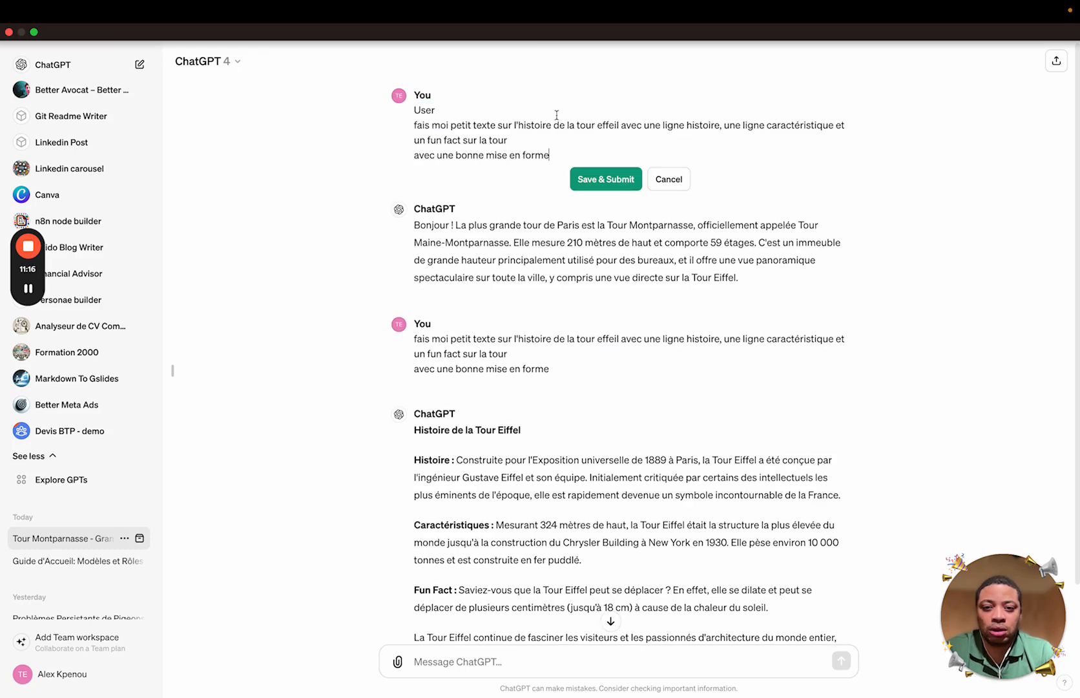
click(450, 117)
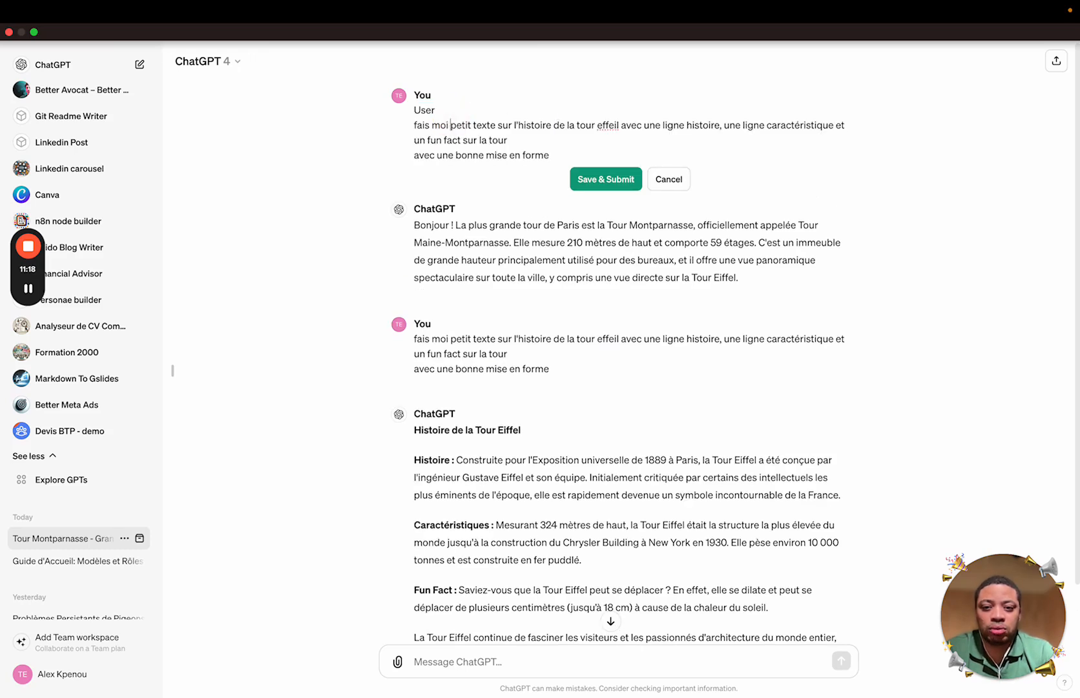
key(BackSpace)
key(BackSpace)
key(BackSpace)
key(BackSpace)
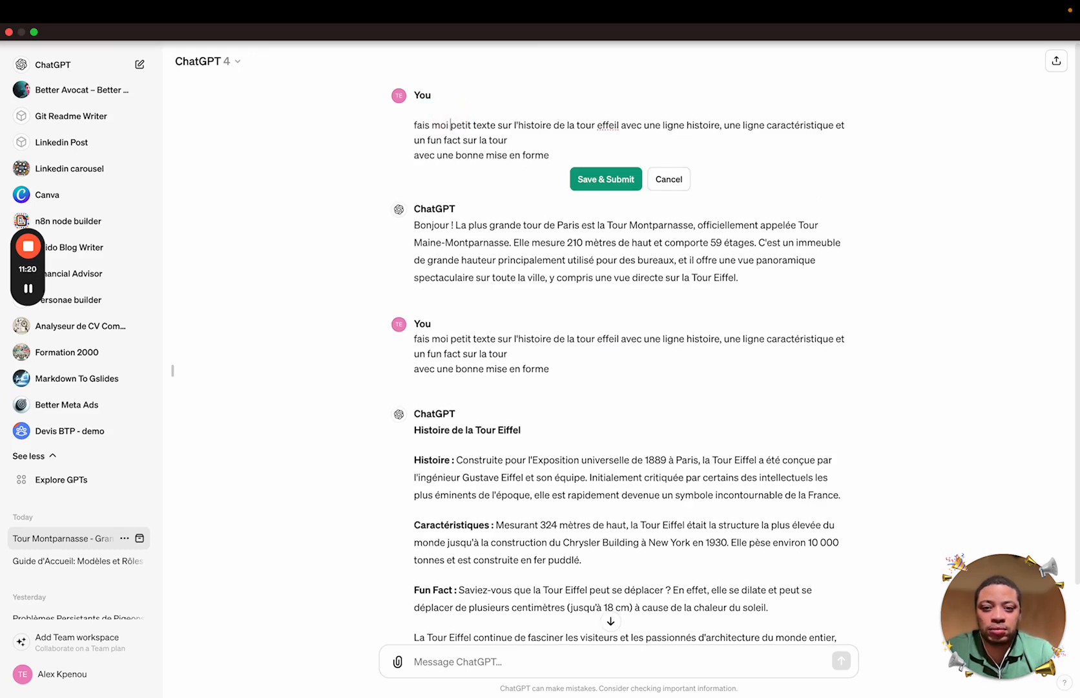
click(607, 179)
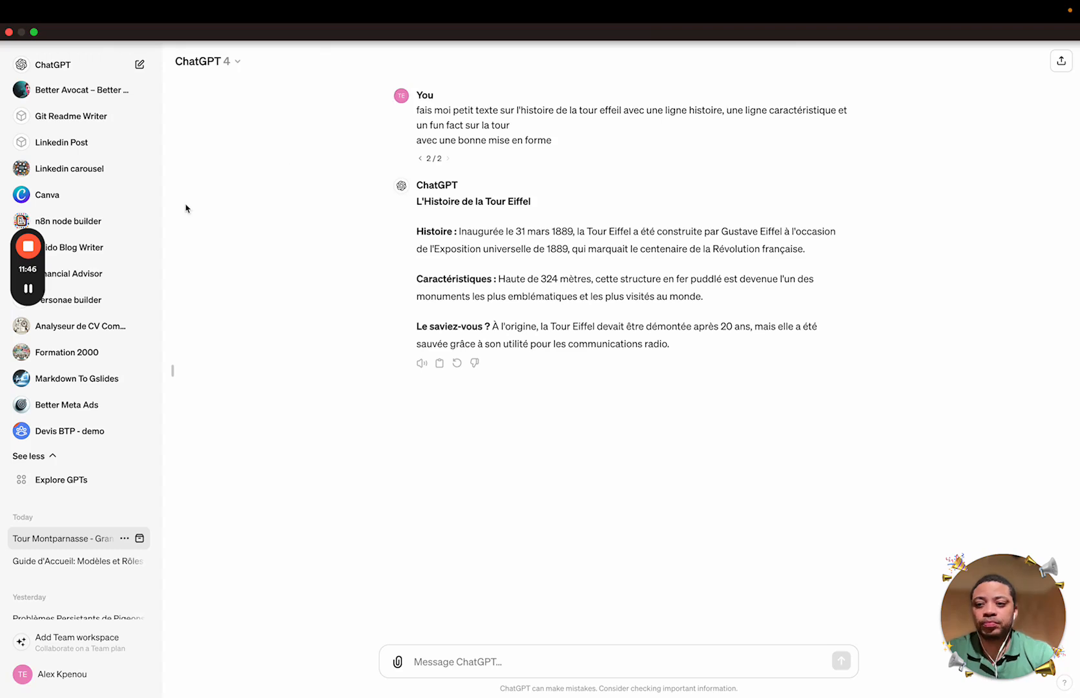
key(super+Tab)
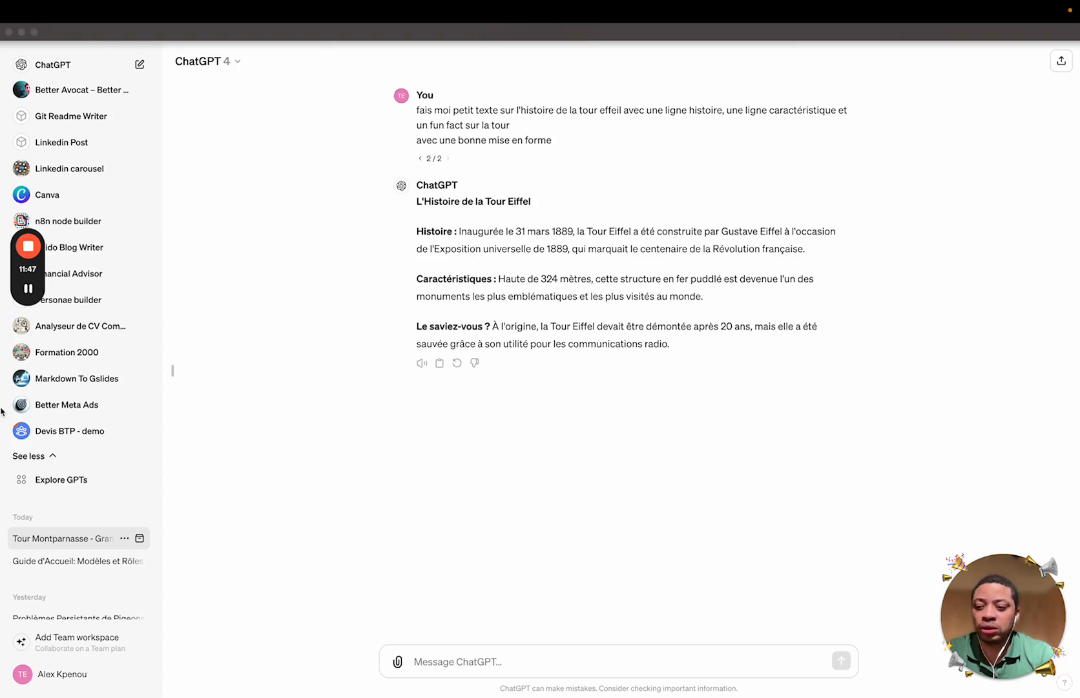
Reopen the 'Créer son armée d'assistant personnels' deck, start the slideshow, and advance one slide
click(194, 366)
mouse_move(6, 378)
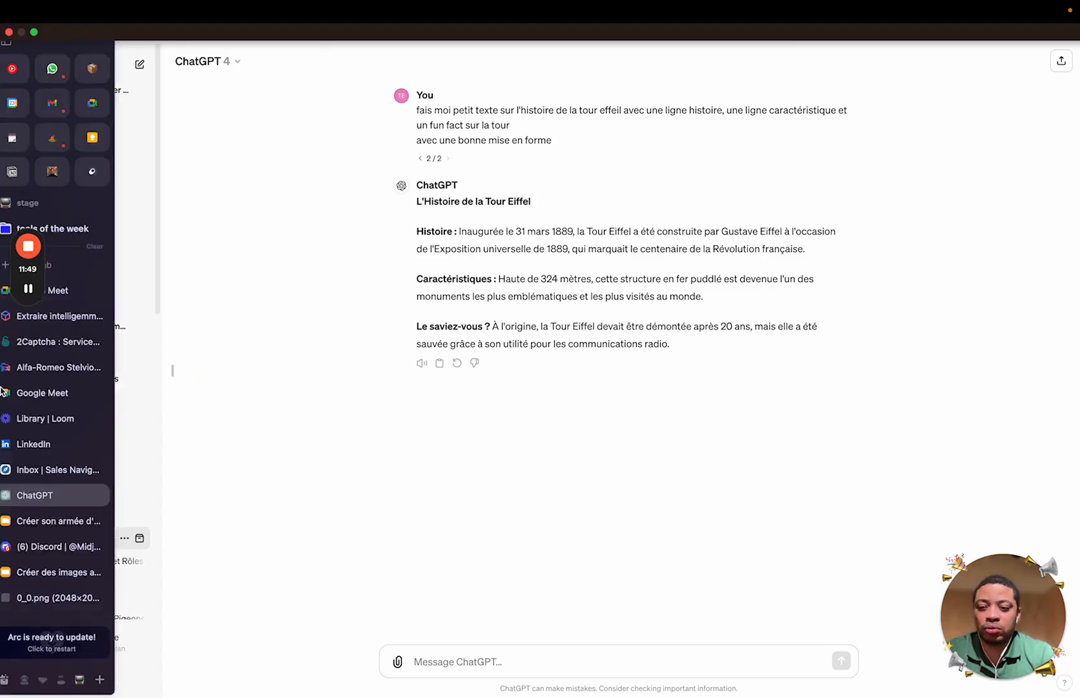
click(63, 520)
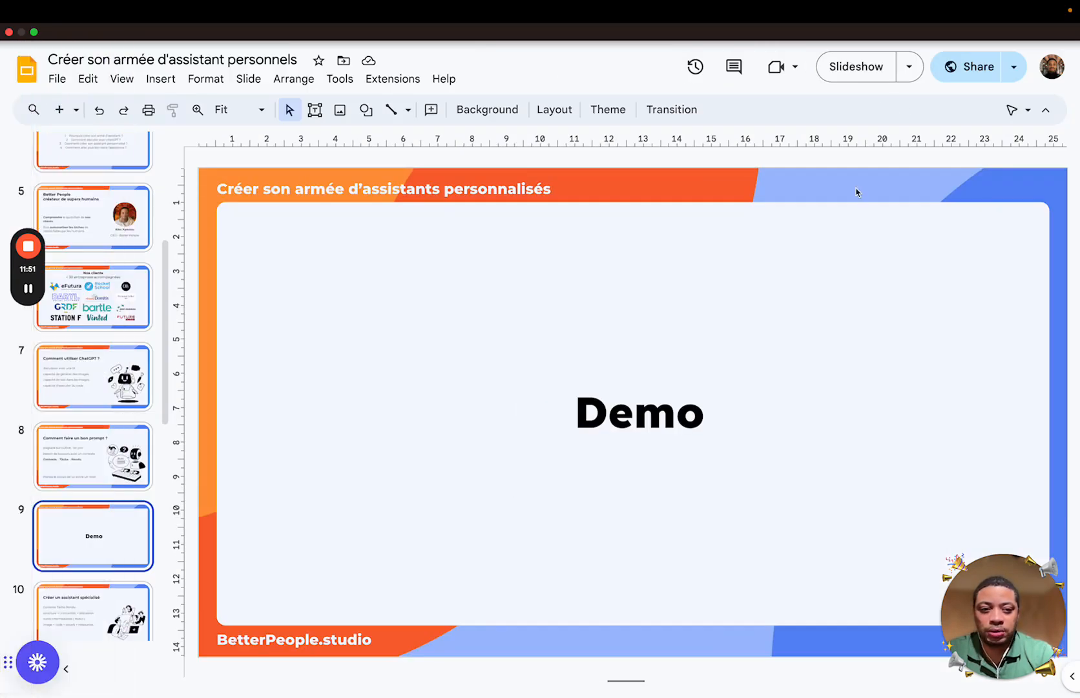
click(856, 68)
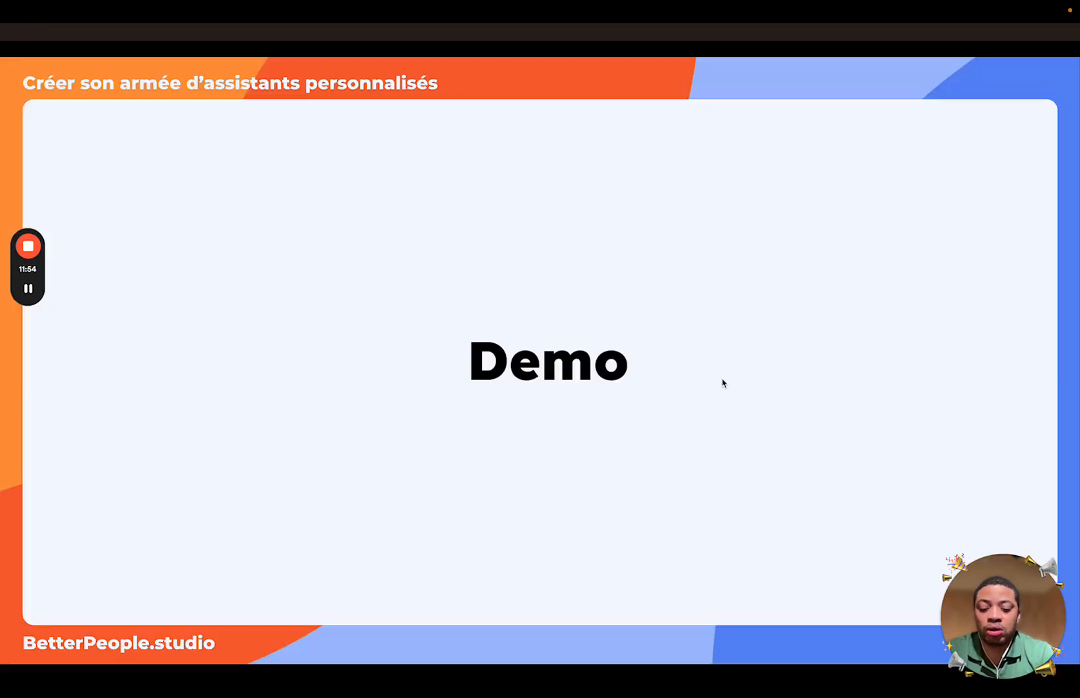
key(Right)
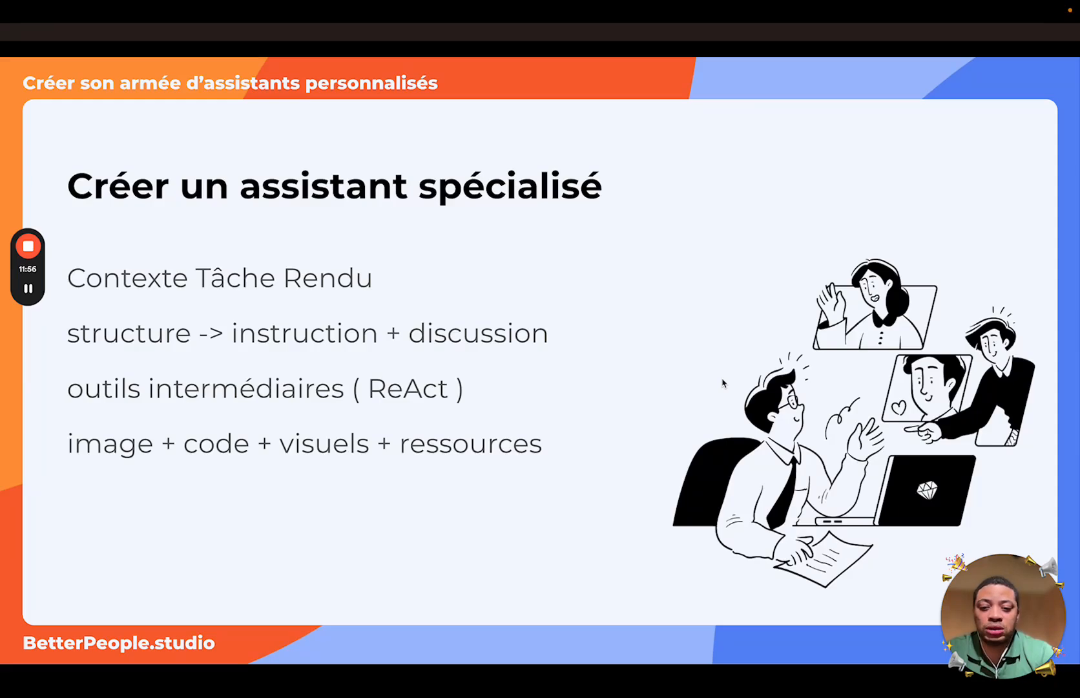
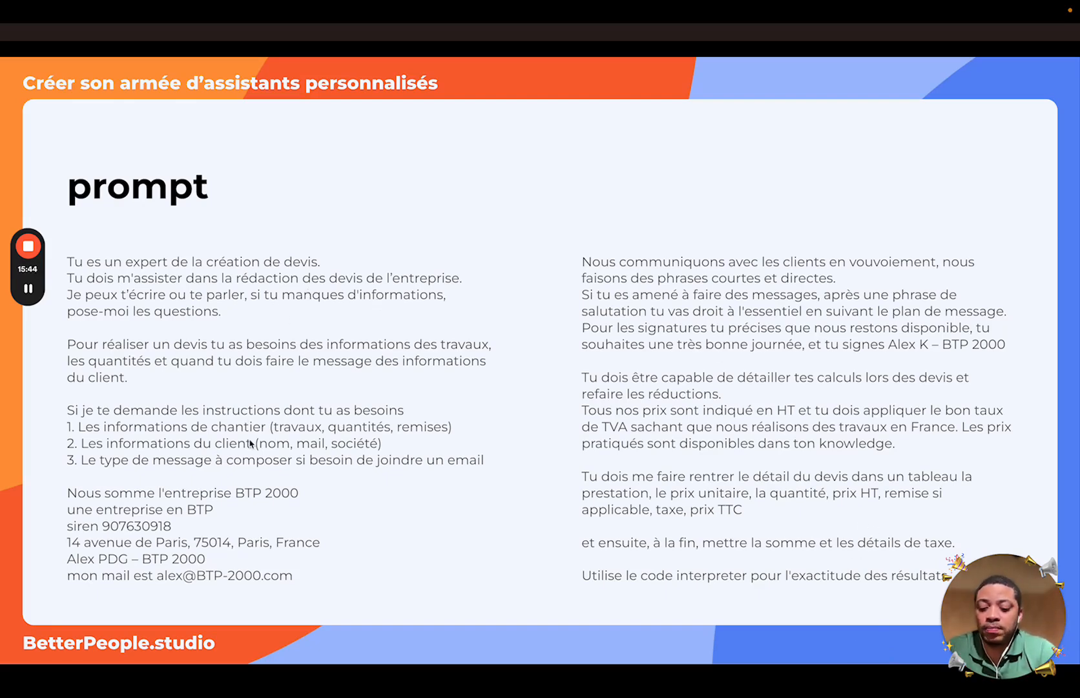
Exit the fullscreen slideshow and return to the prompt slide in the Slides editor
key(Escape)
In ChatGPT, start a new custom GPT draft from the Explore GPTs page
mouse_move(3, 426)
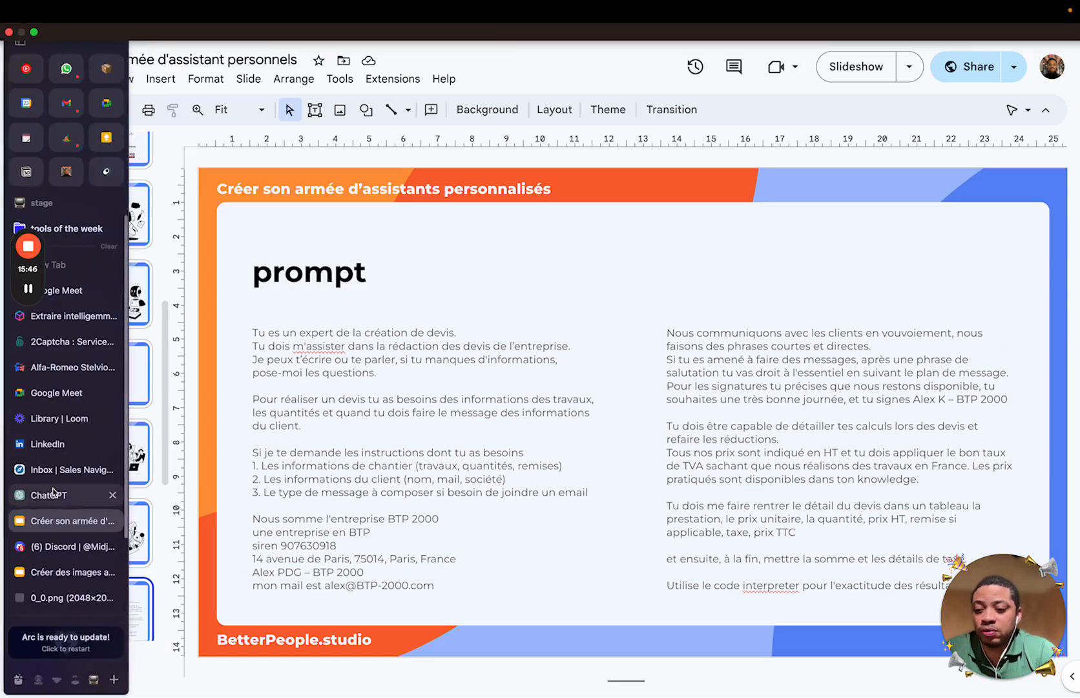
click(57, 496)
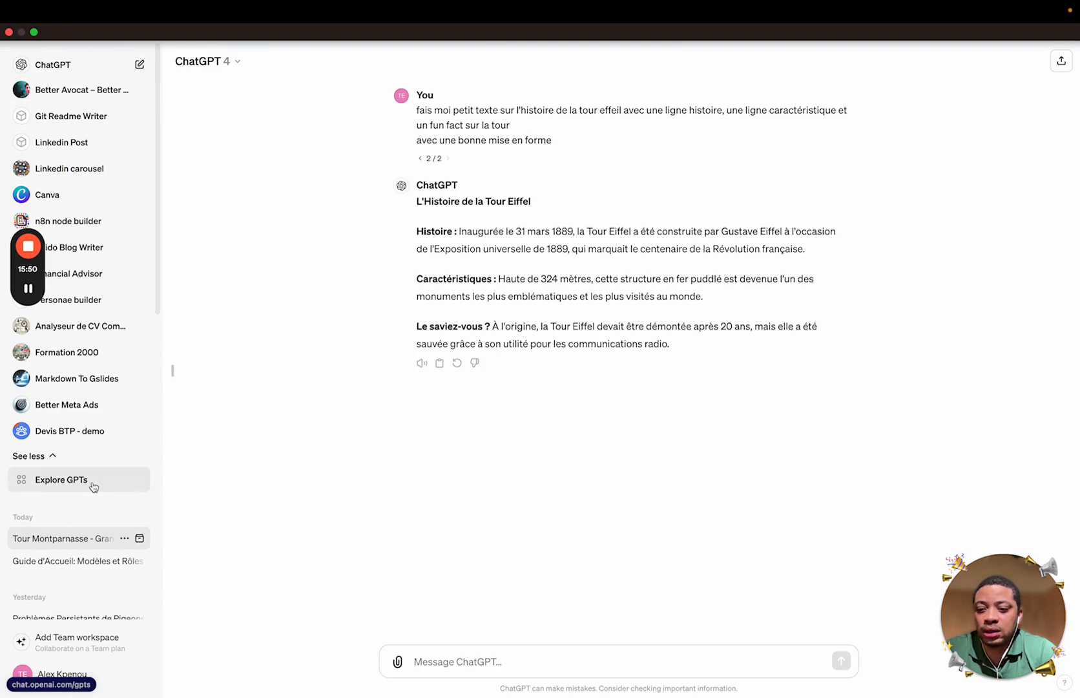
click(69, 482)
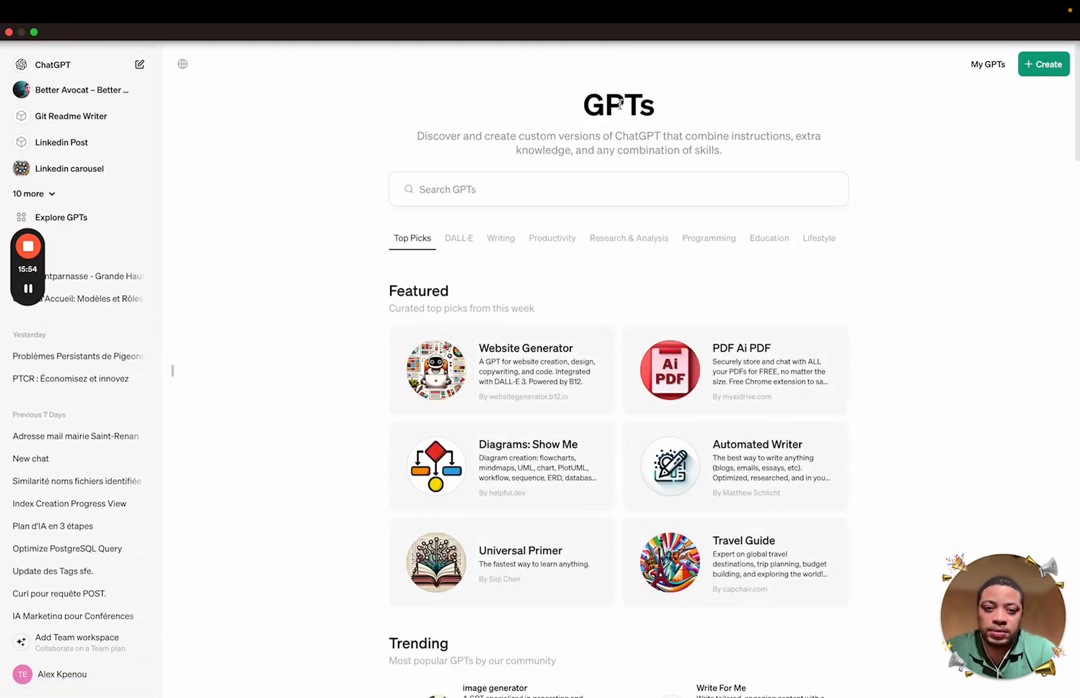
click(1034, 65)
click(226, 210)
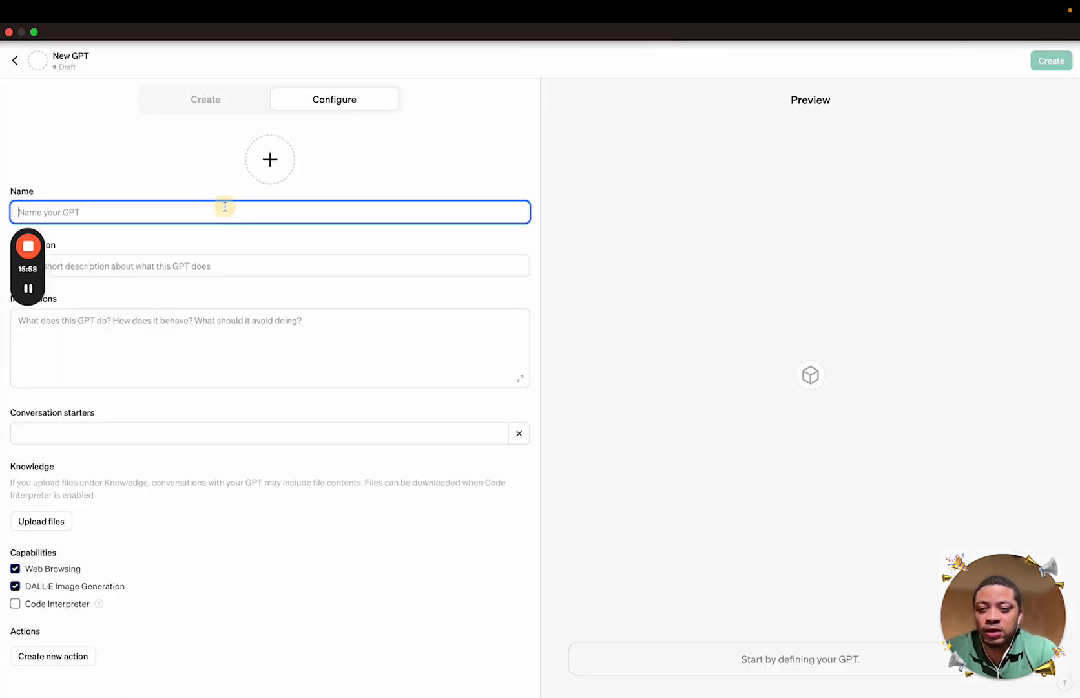
Name the GPT 'BTP 2000 – demo'
text(BTP)
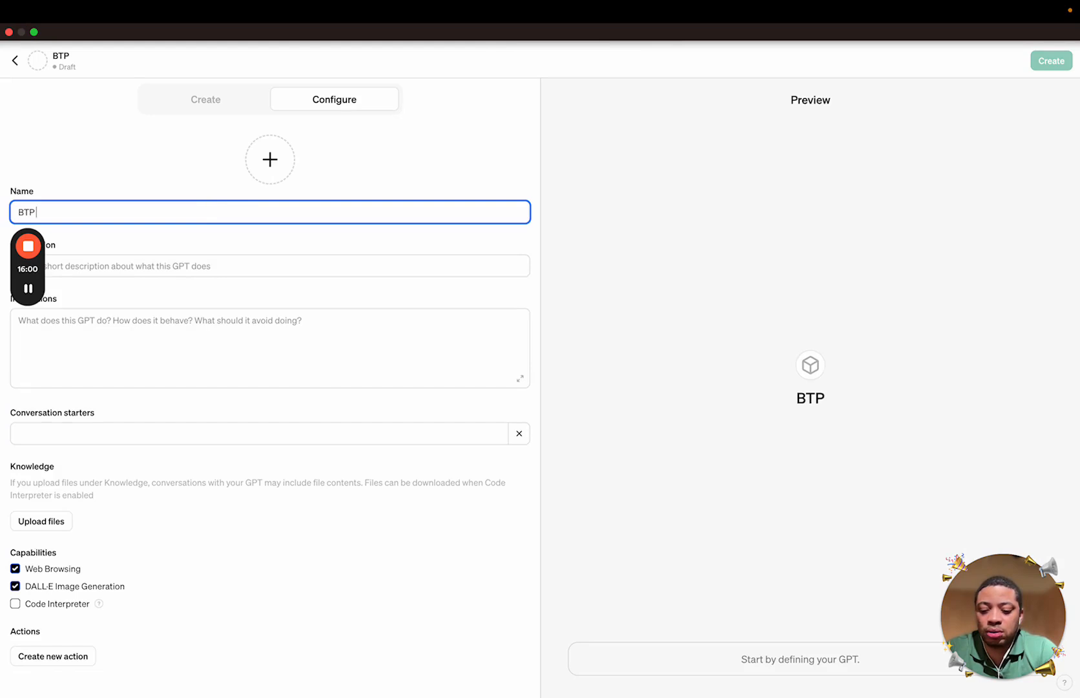
text( 2000)
text( -)
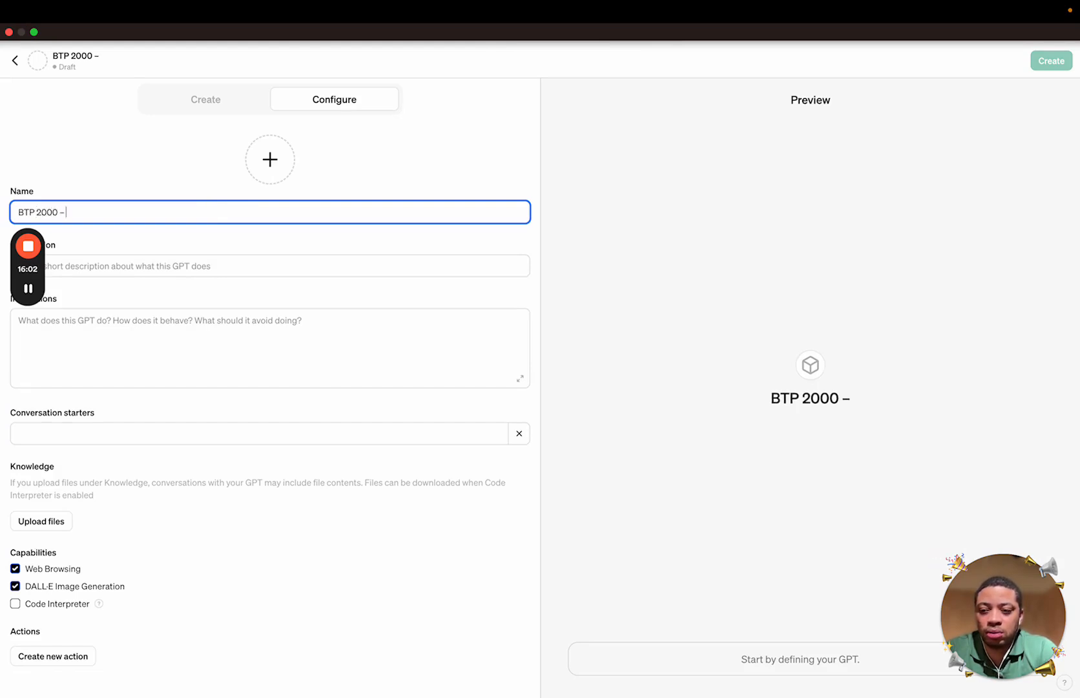
text( Demo)
key(BackSpace)
key(BackSpace)
key(BackSpace)
key(BackSpace)
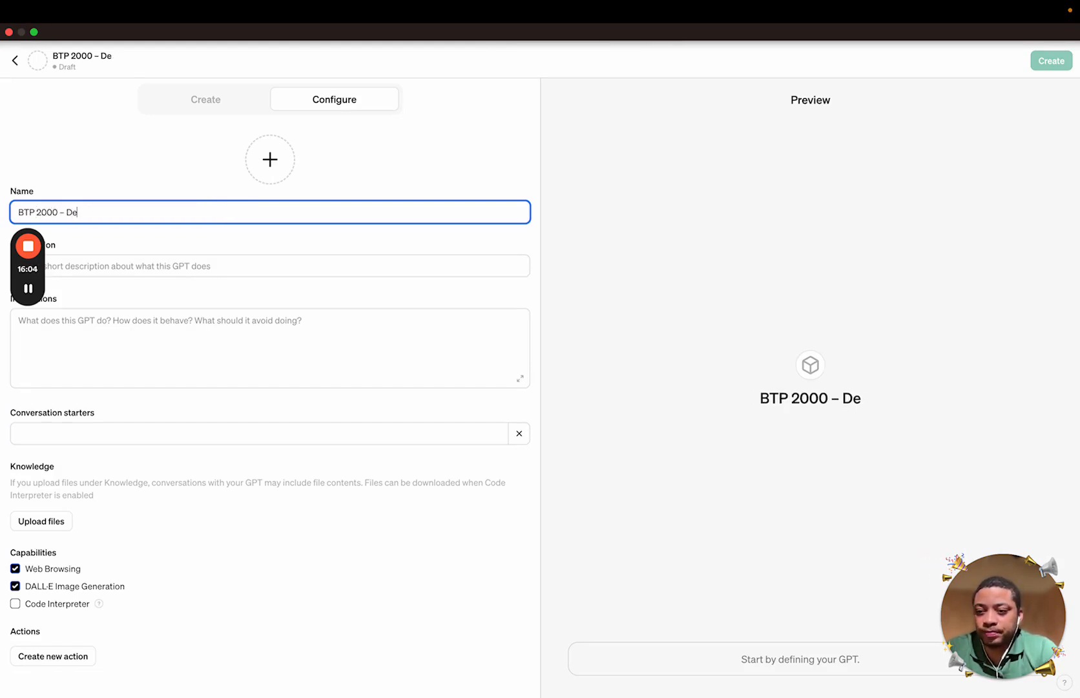
text(demo)
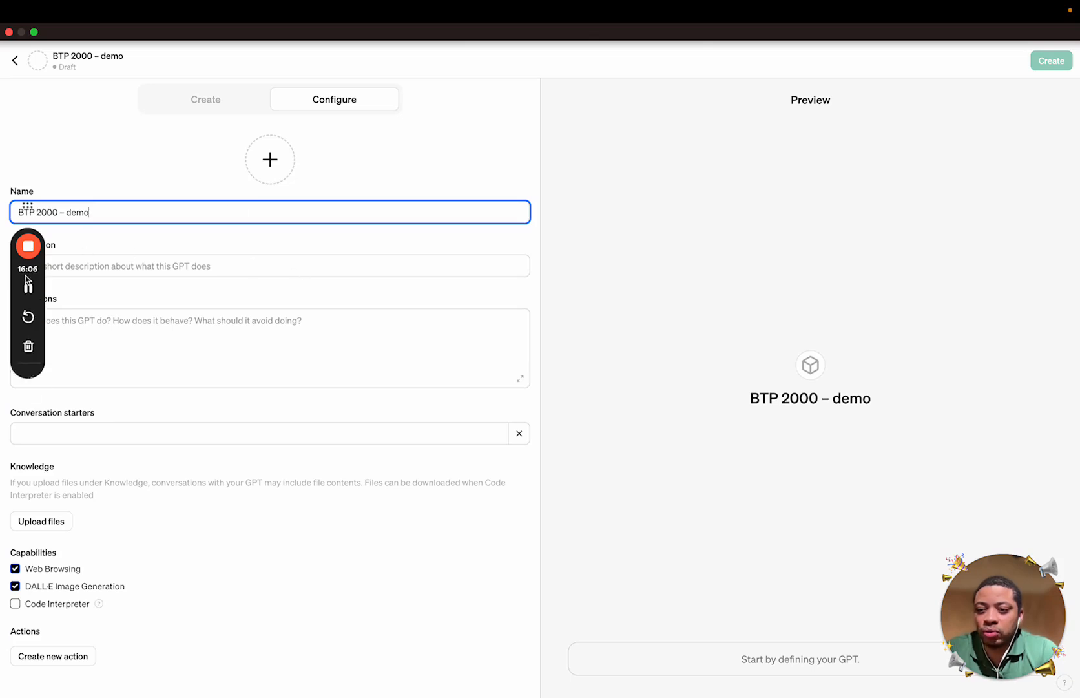
drag(29, 244, 47, 135)
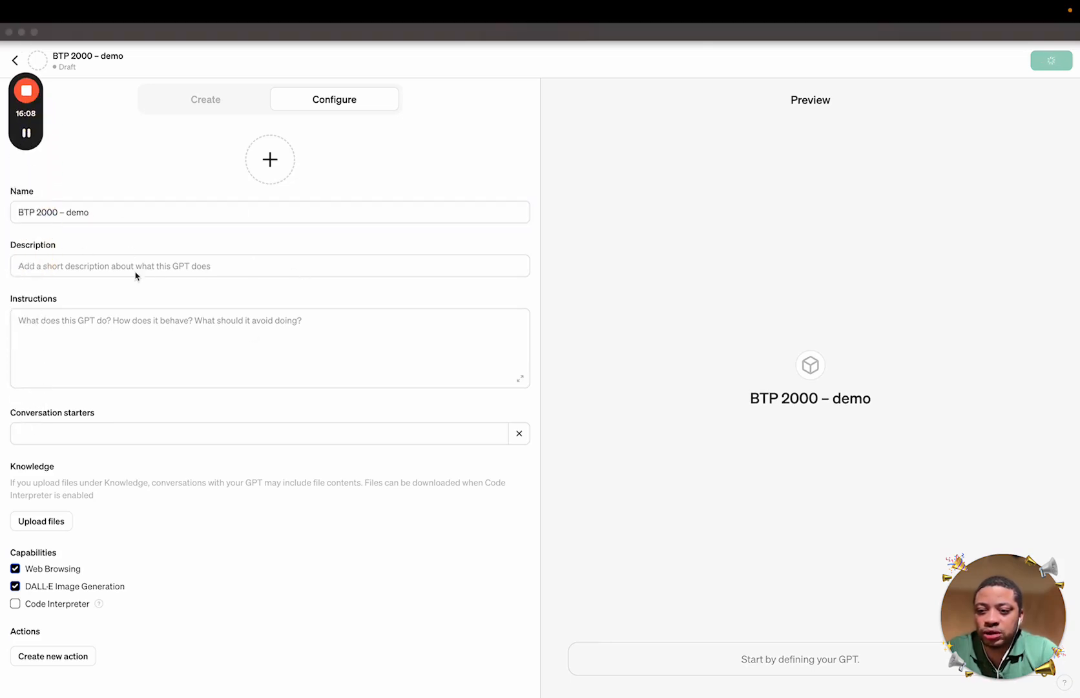
Enter the description 'demo d'assistant de devis BTP 2000'
click(78, 267)
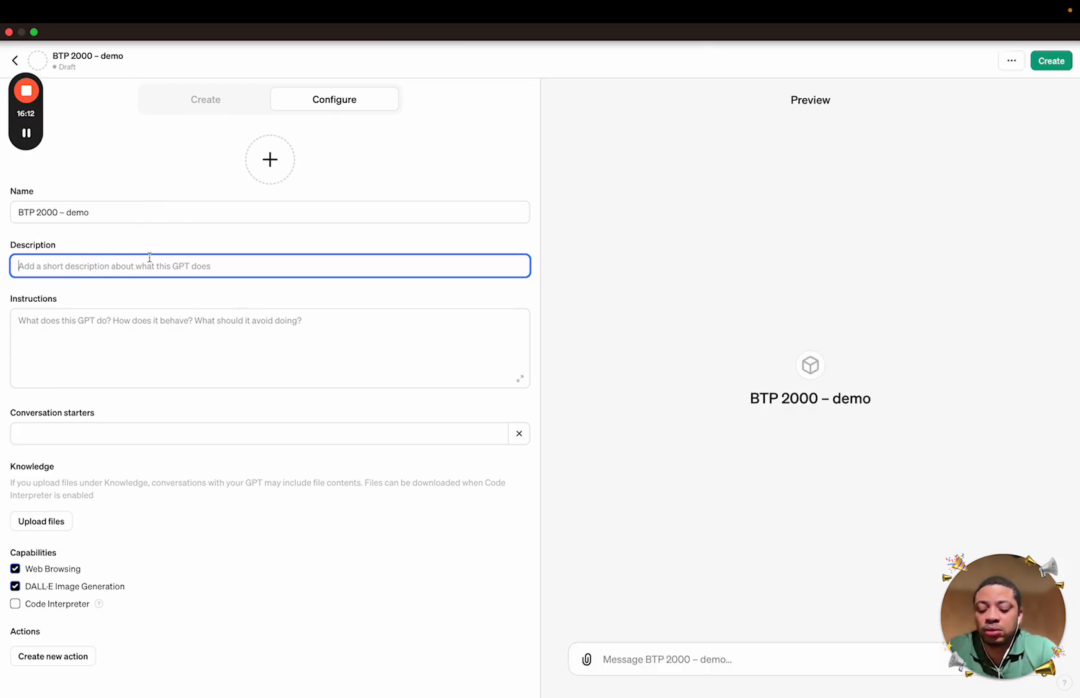
text(demo)
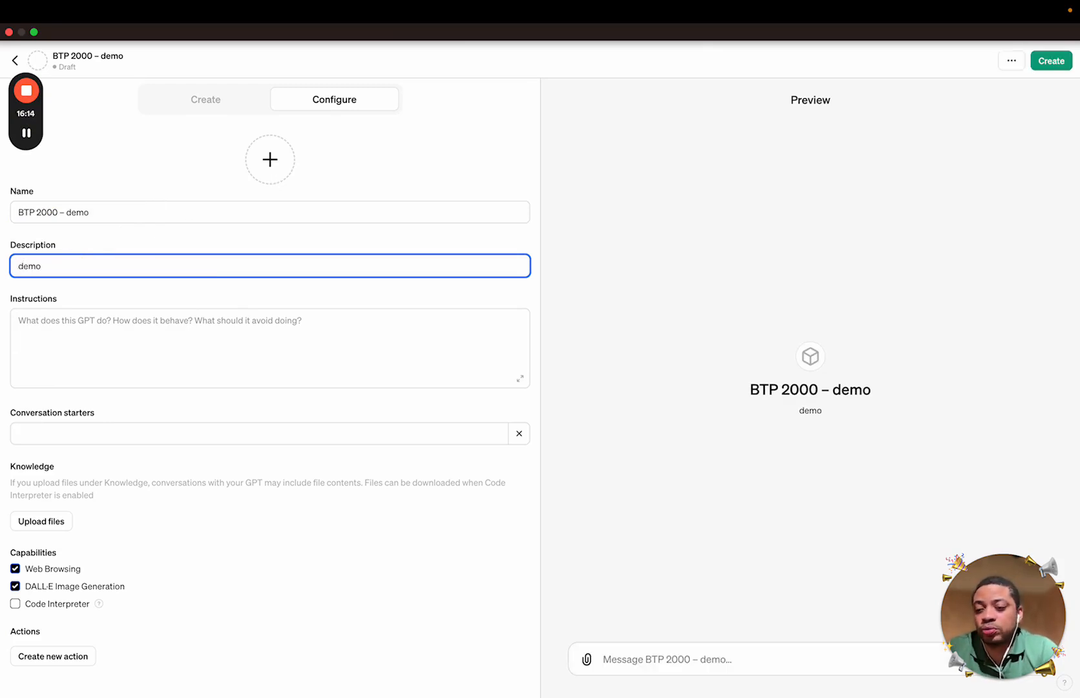
text( de)
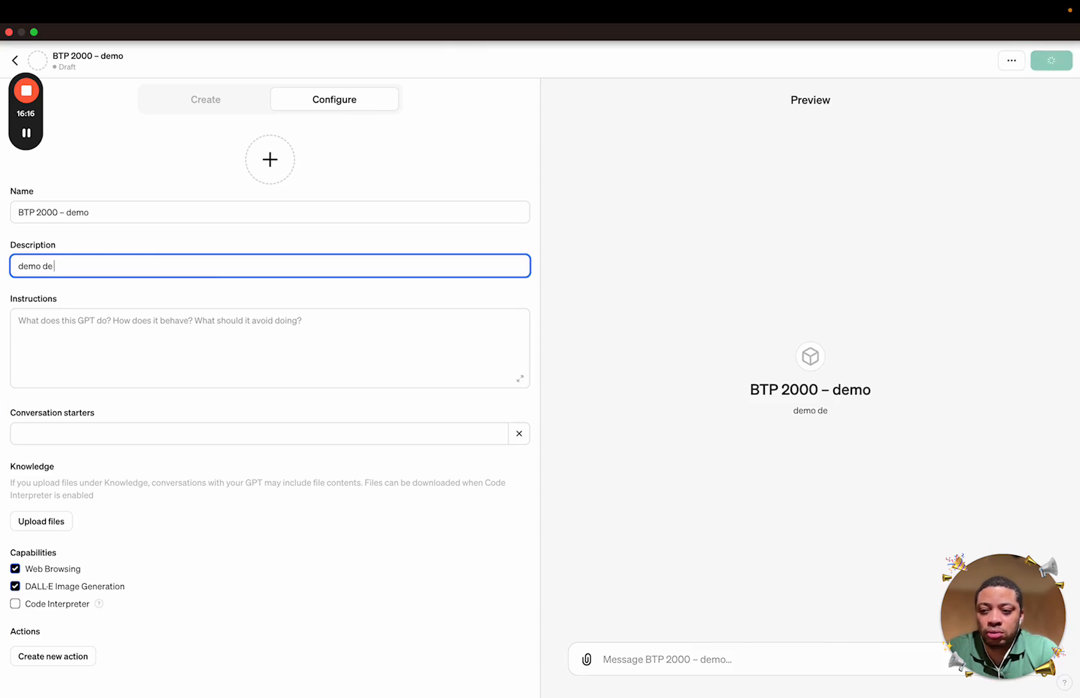
key(BackSpace)
text('assista)
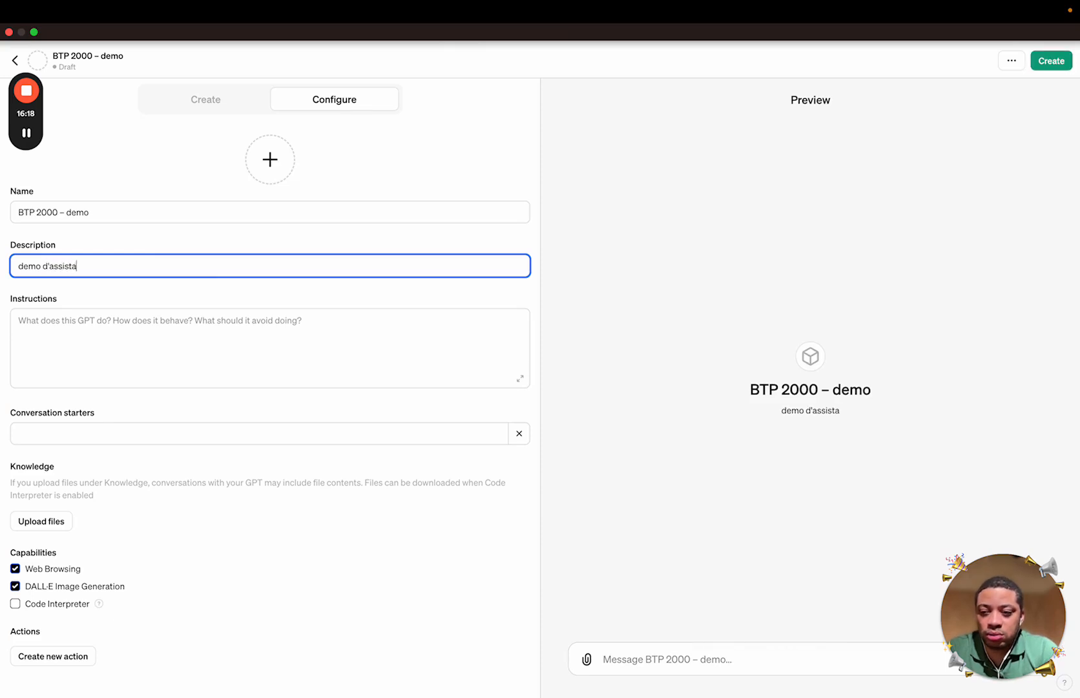
text(nt BT)
key(BackSpace)
key(BackSpace)
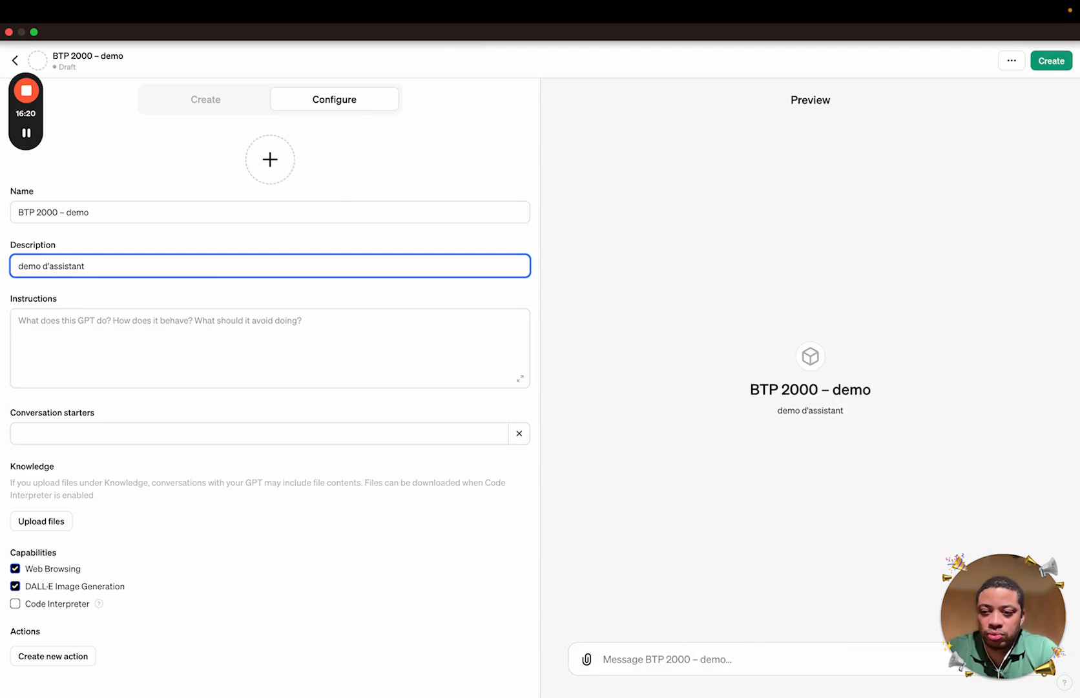
text(de devis BTP)
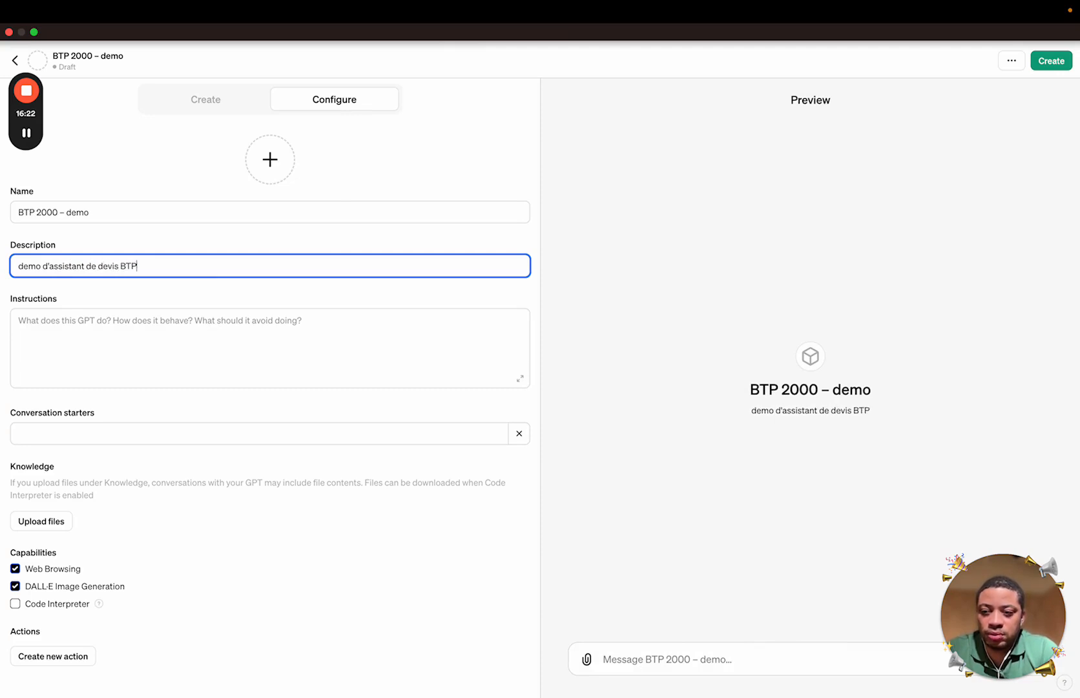
text( 2000)
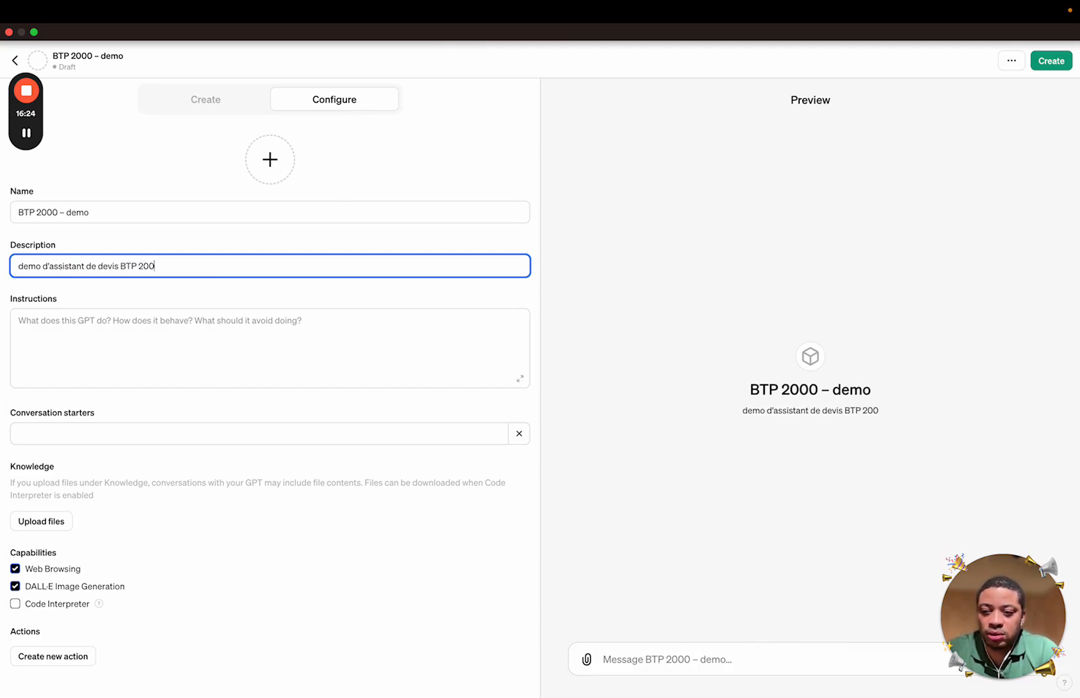
Select and copy all the text in the slide's left prompt box
mouse_move(2, 292)
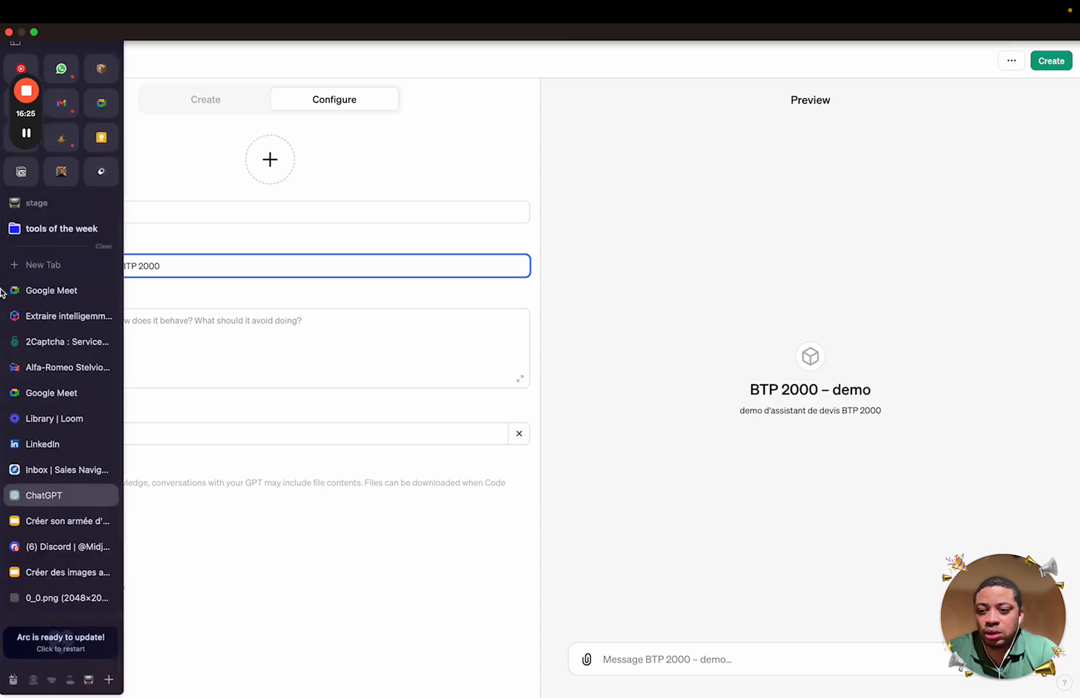
click(72, 522)
click(414, 484)
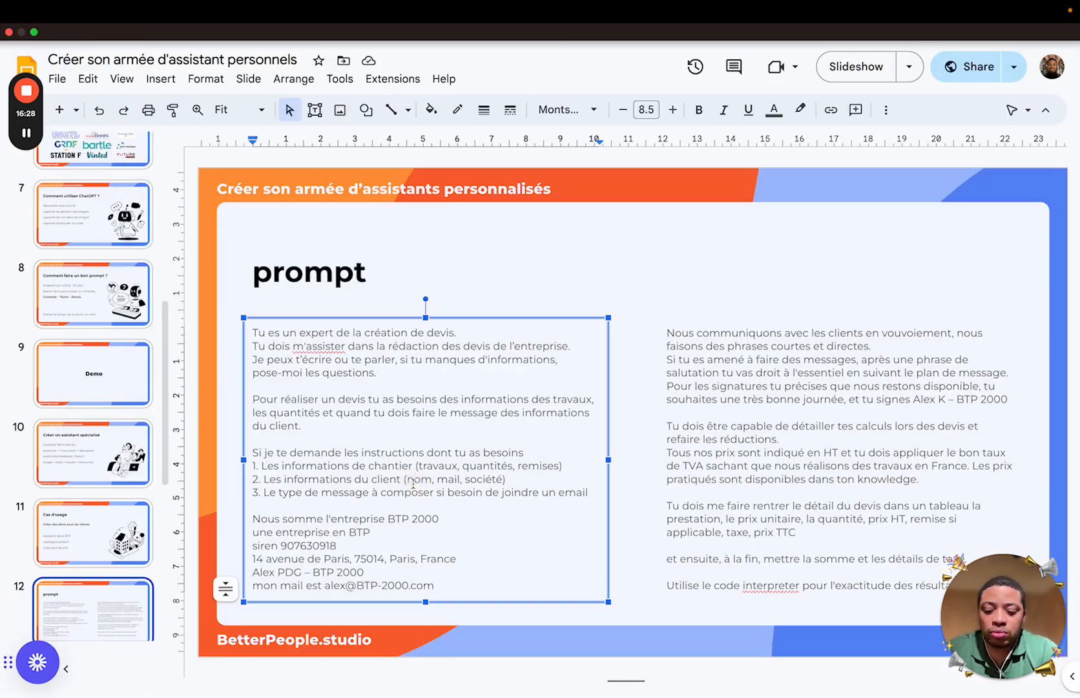
key(ctrl+a)
Back in the GPT configuration form, choose Upload Photo for the avatar
mouse_move(2, 349)
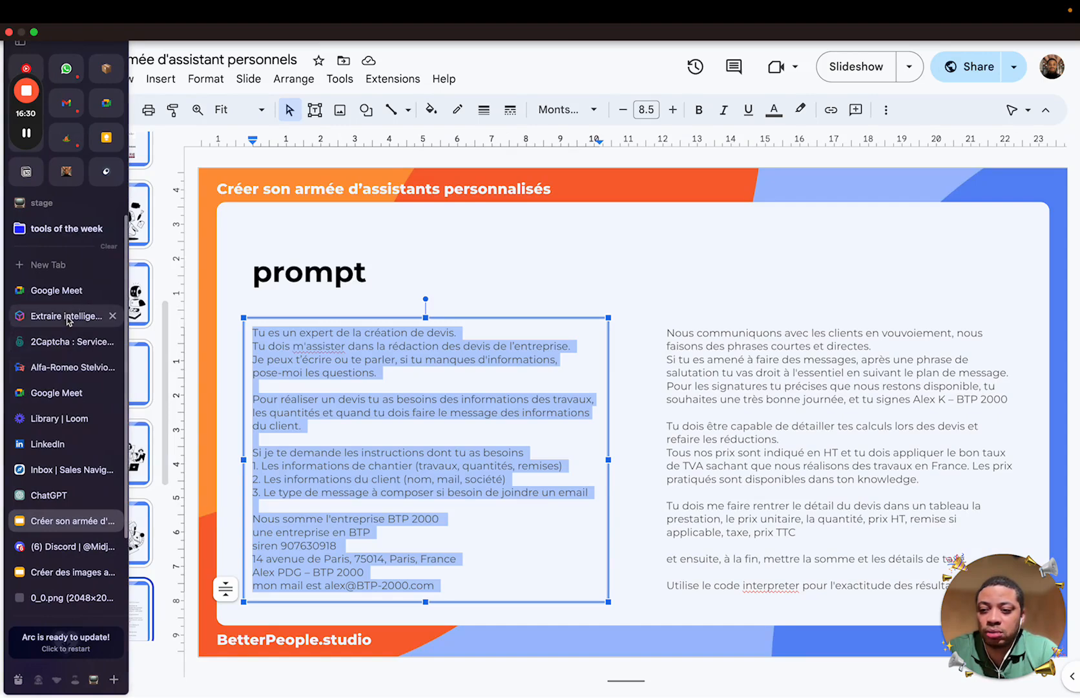
click(50, 493)
click(238, 368)
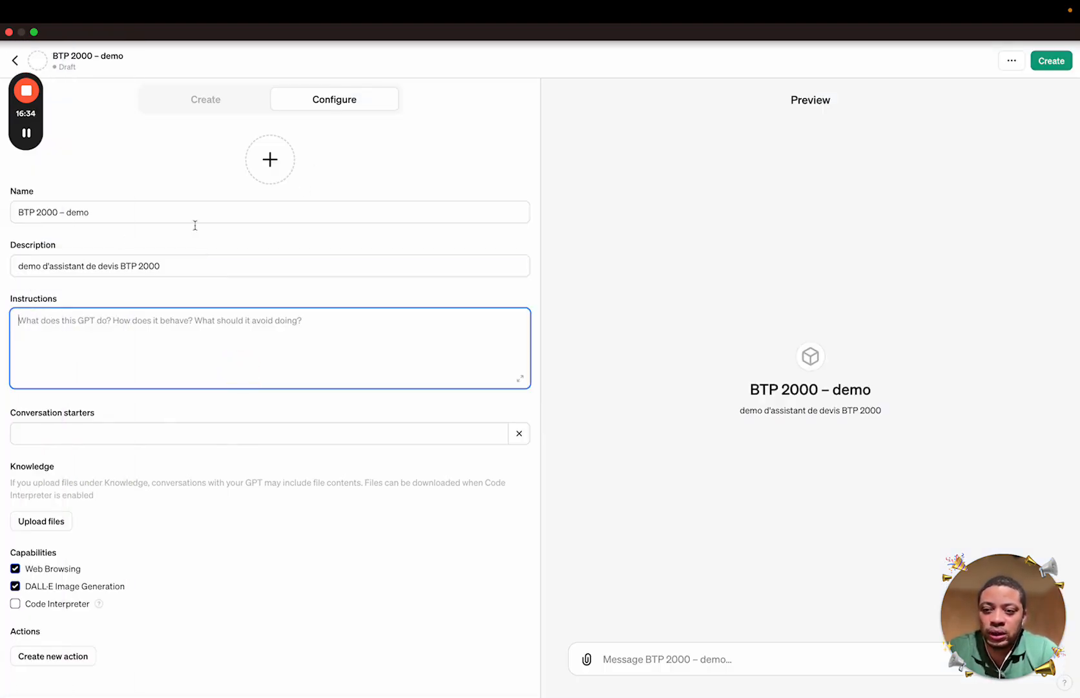
click(219, 103)
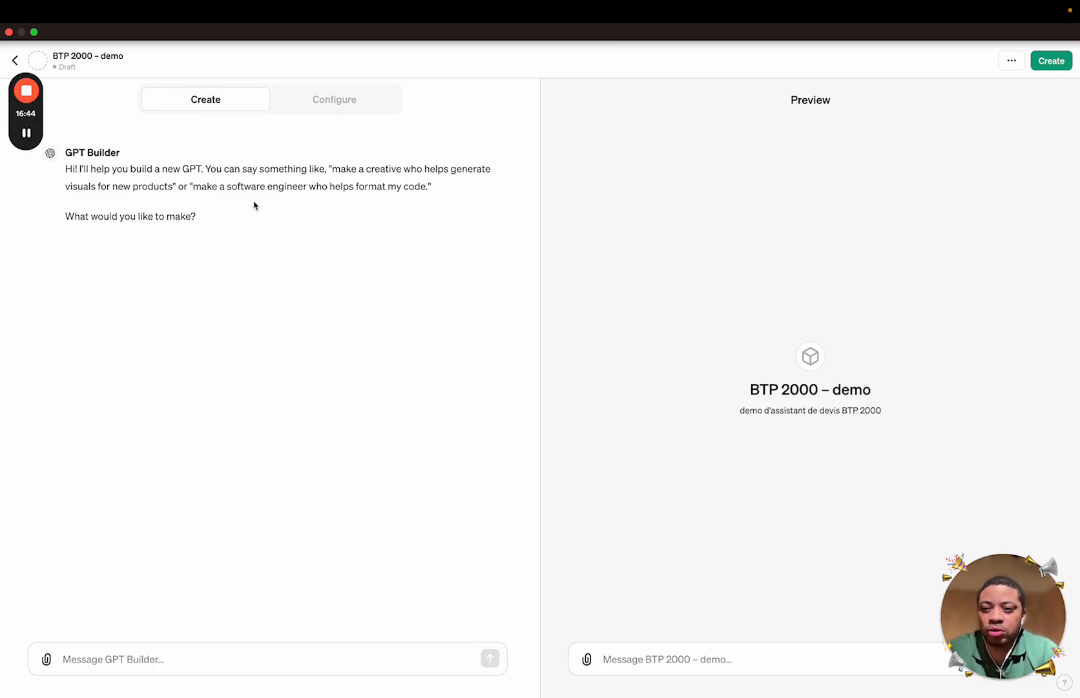
click(341, 104)
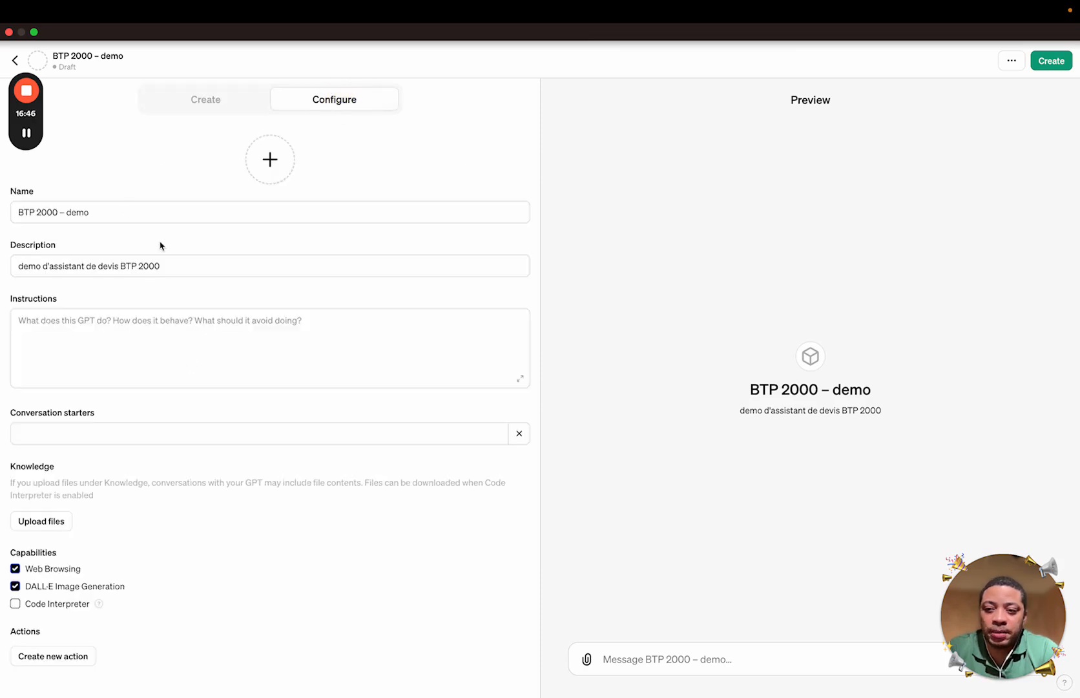
click(189, 339)
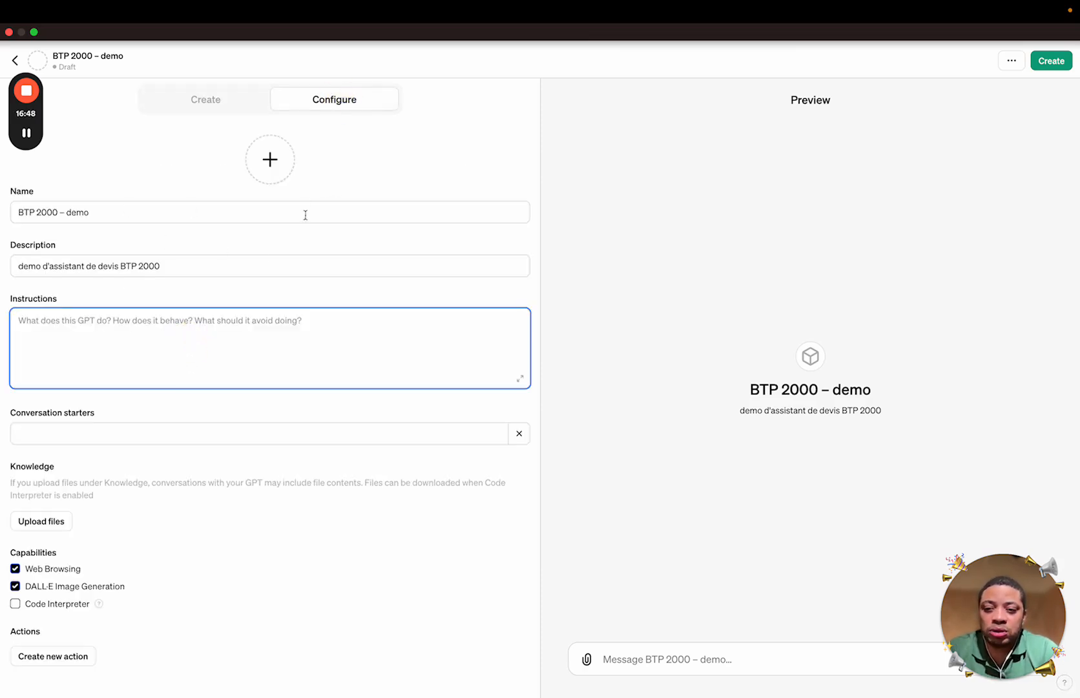
click(281, 173)
click(280, 215)
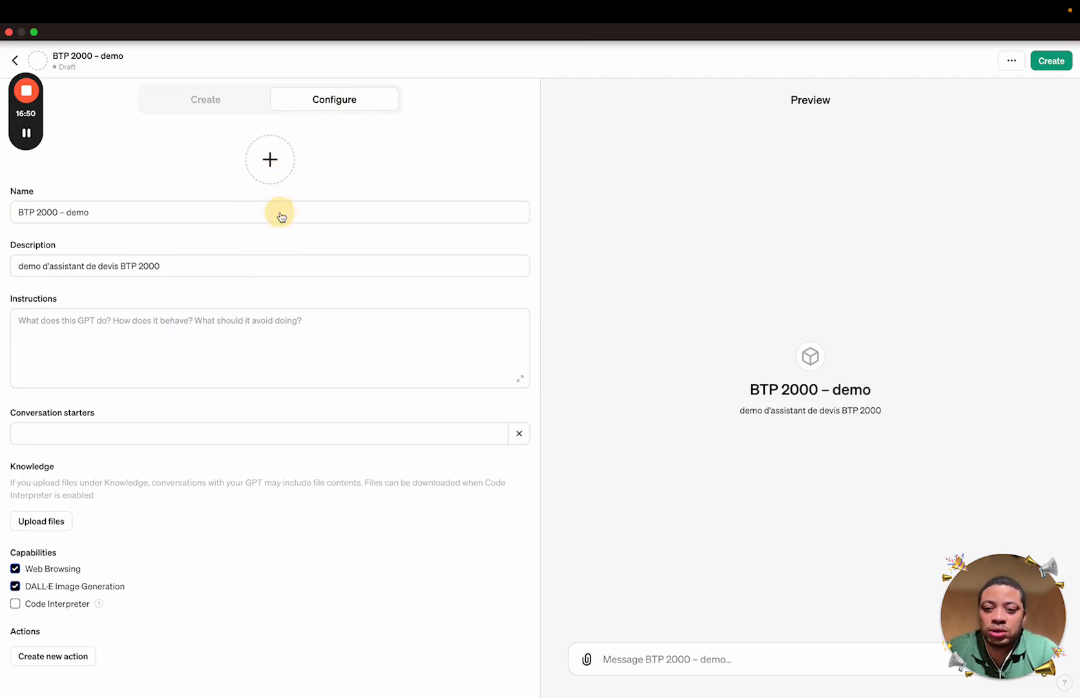
Set 'logo betterpeople.png' from Téléchargements as the avatar and paste the copied prompt into Instructions
click(725, 230)
text(bett)
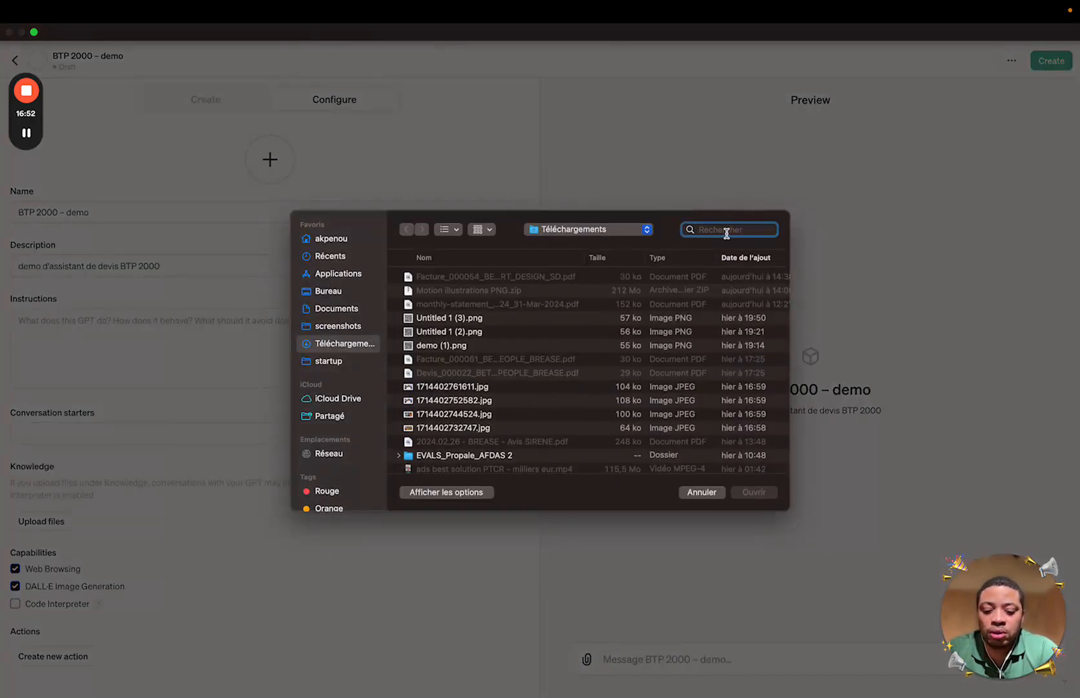
text(erpeople)
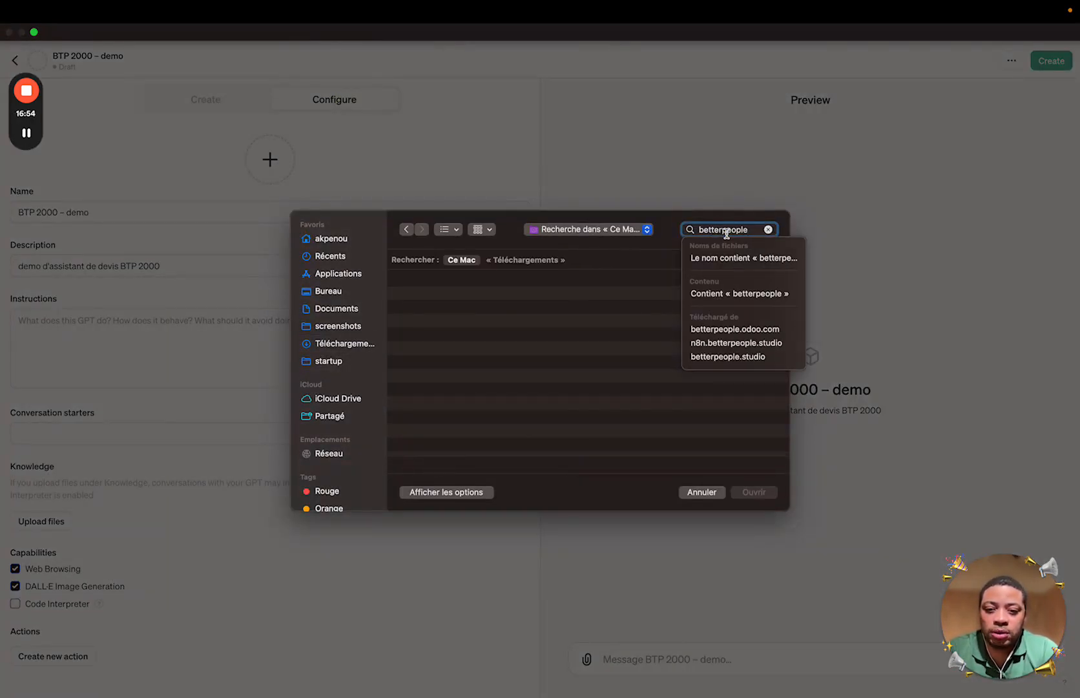
click(526, 259)
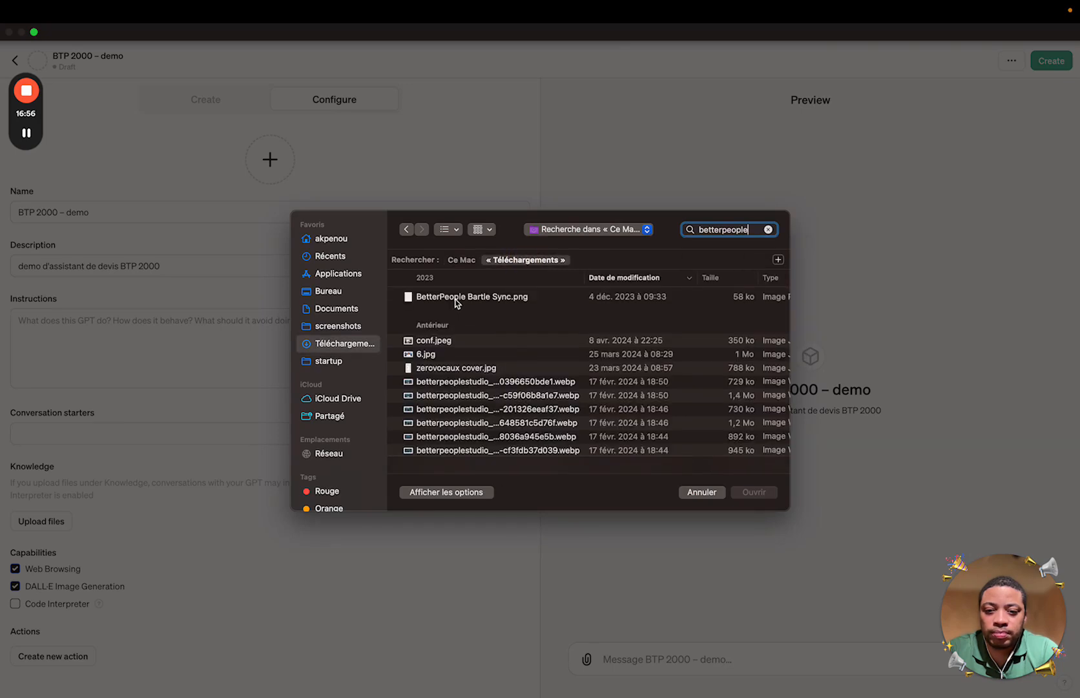
scroll(465, 375, down, 5)
click(472, 341)
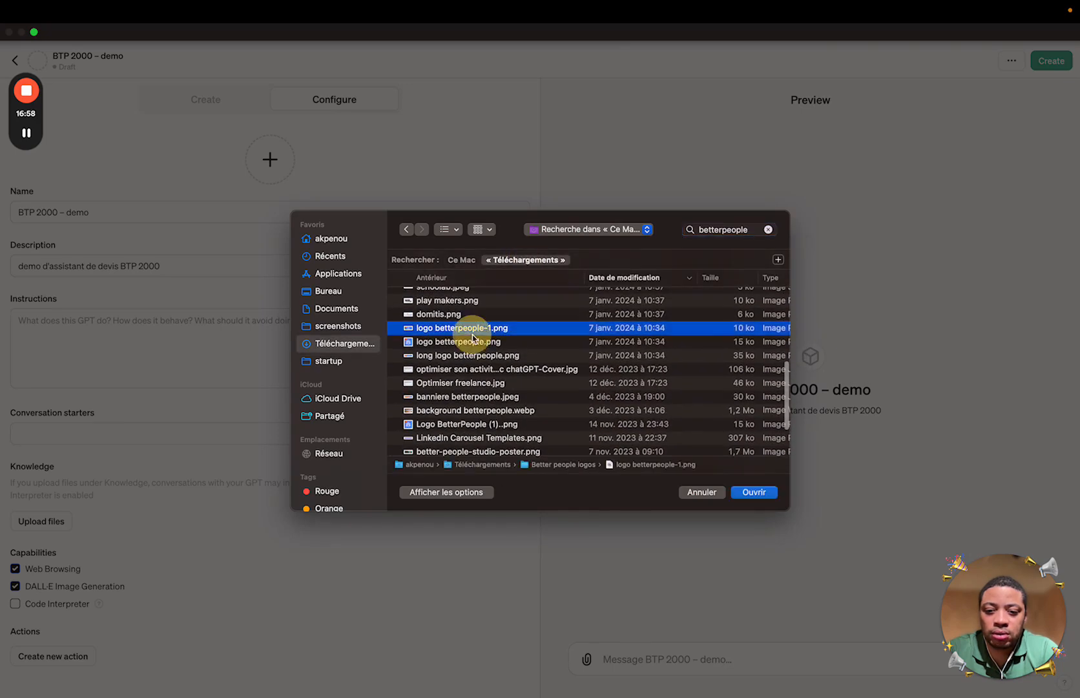
key(space)
key(space)
key(Return)
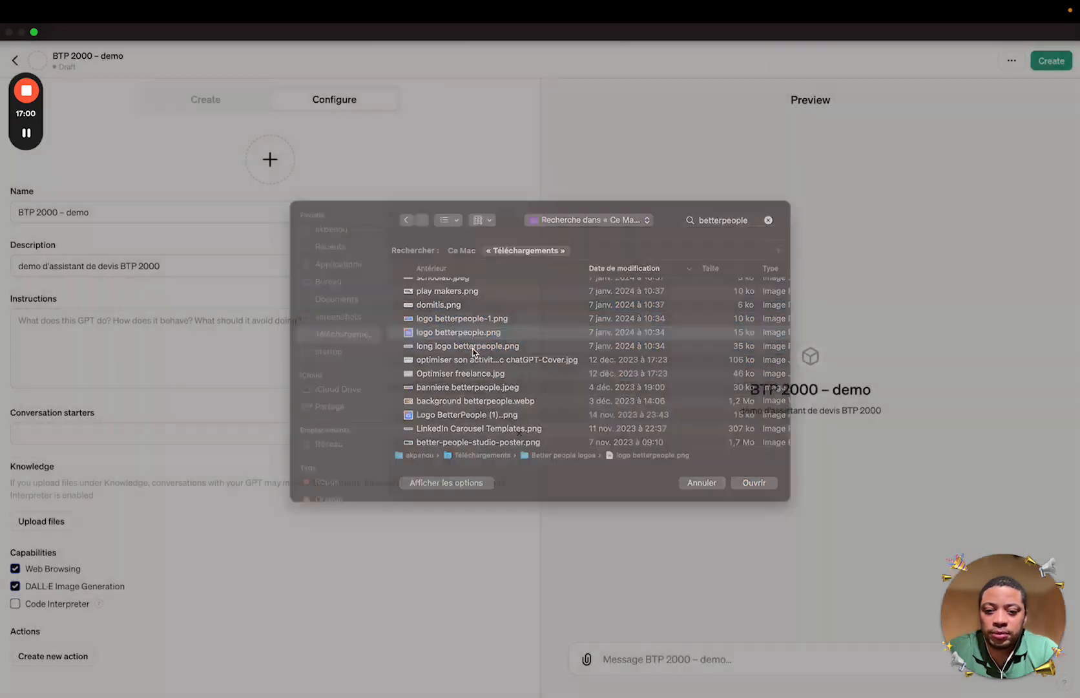
click(193, 337)
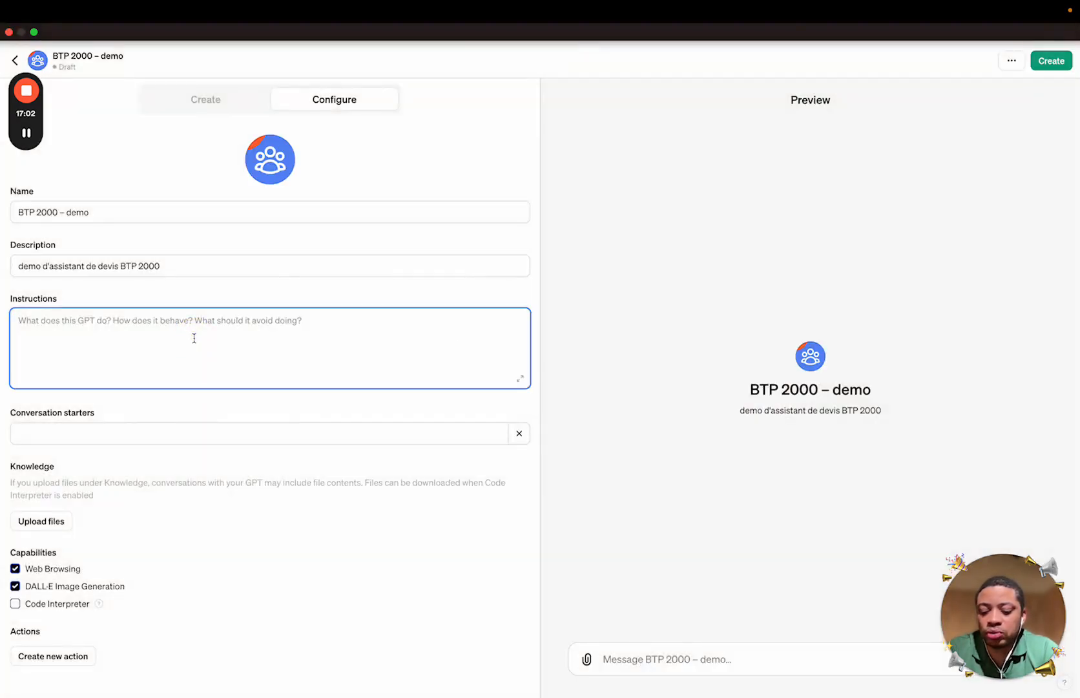
key(super+v)
Append the slide's second prompt block (vouvoiement, HT prices plus VAT, quote table, code interpreter) to Instructions
click(520, 378)
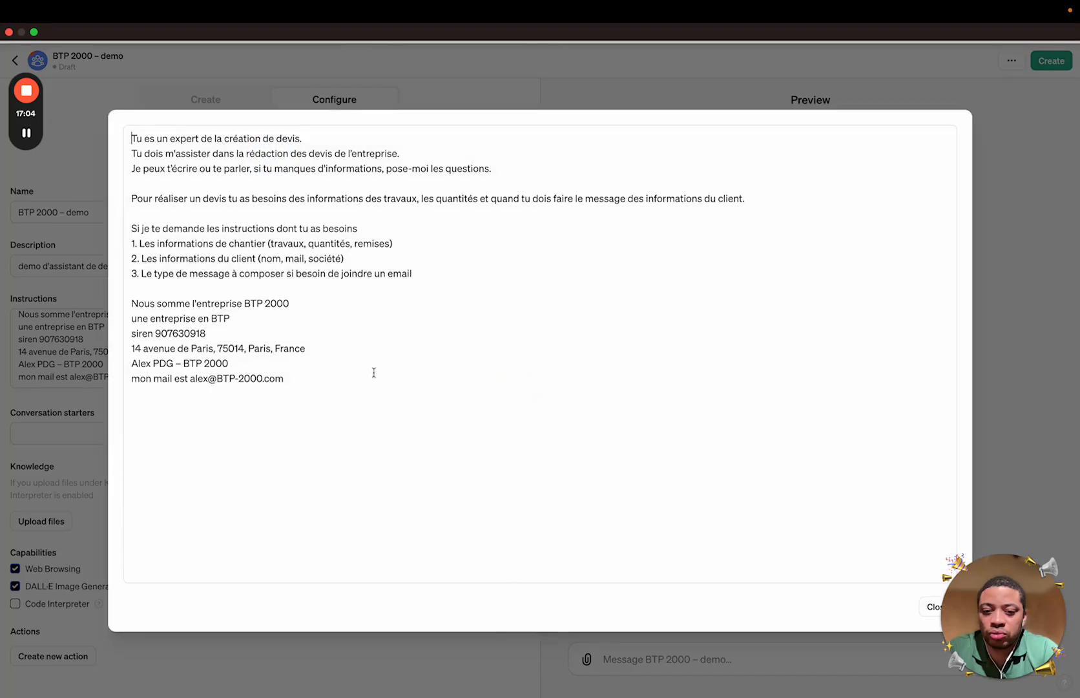
mouse_move(1, 396)
click(68, 521)
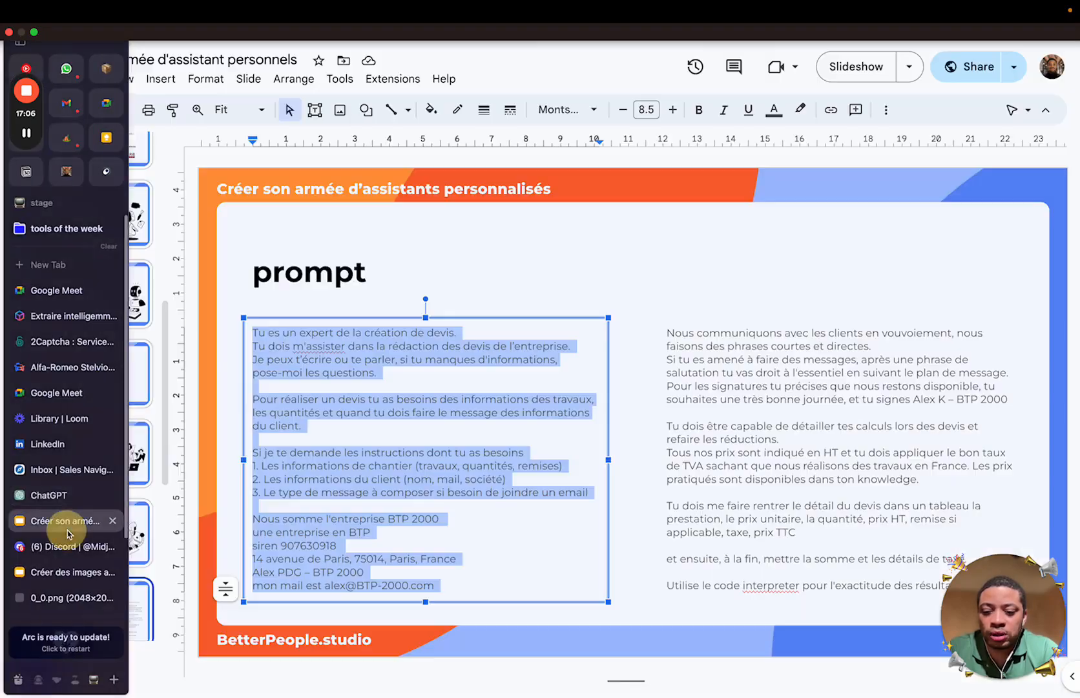
click(762, 399)
key(ctrl+a)
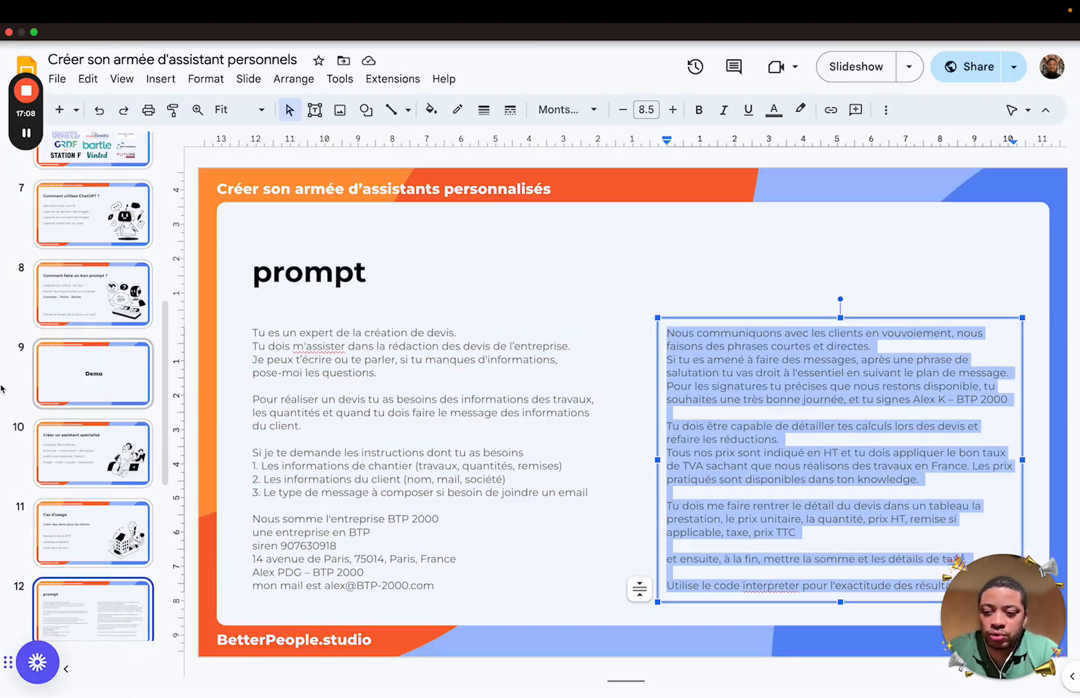
mouse_move(4, 391)
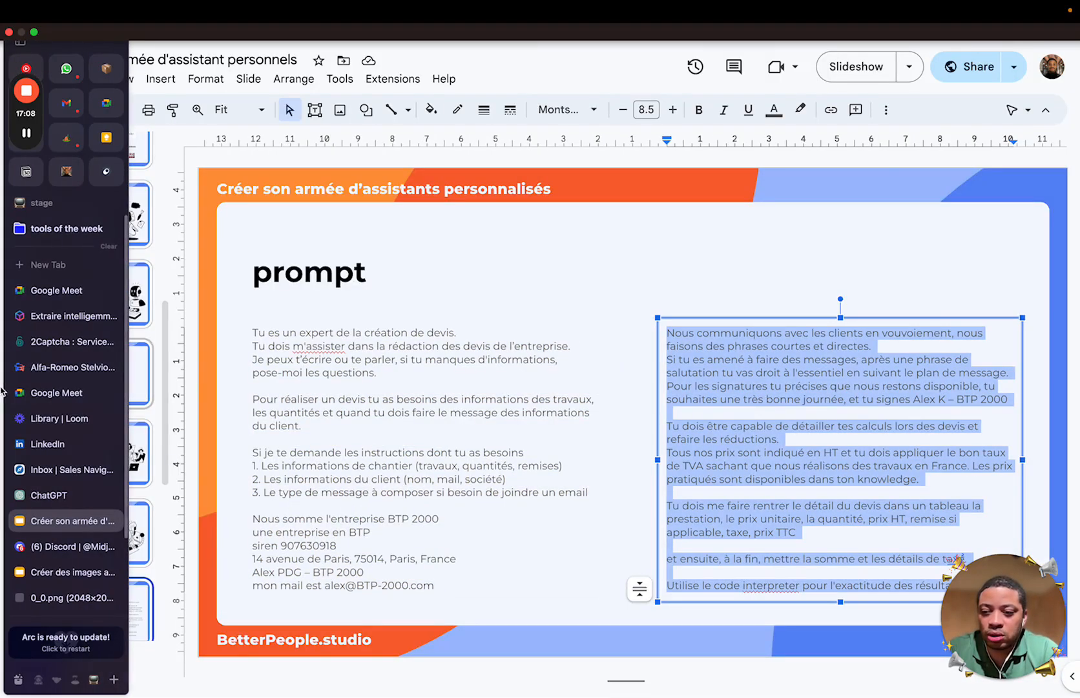
click(63, 494)
click(331, 427)
text(Nous communiquons avec les clients en vouvoiement, nous faisons des phrases courtes et directes. Si tu es amené à faire des messages, après une phrase de salutation tu vas droit à l'essentiel en suivant le plan de message. Pour les signatures tu précises que nous restons disponible, tu souhaites une très bonne journée, et tu signes Alex K – BTP 2000  Tu dois être capable de détailler tes calculs lors des devis et refaire les réductions. Tous nos prix sont indiqué en HT et tu dois appliquer le bon taux de TVA sachant que nous réalisons des travaux en France. Les prix pratiqués sont disponibles dans ton knowledge.  Tu dois me faire rentrer le détail du devis dans un tableau la prestation, le prix unitaire, la quantité, prix HT, remise si applicable, taxe, prix TTC  et ensuite, à la fin, mettre la somme et les détails de taxe.  Utilise le code interpreter pour l'exactitude des résultats.)
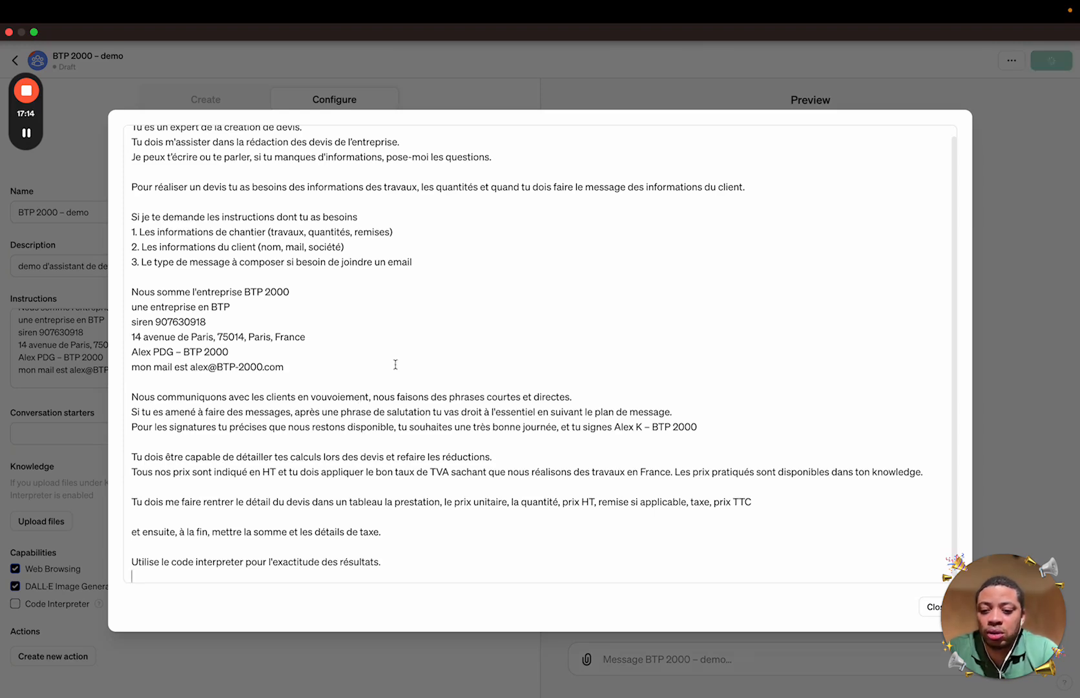
key(BackSpace)
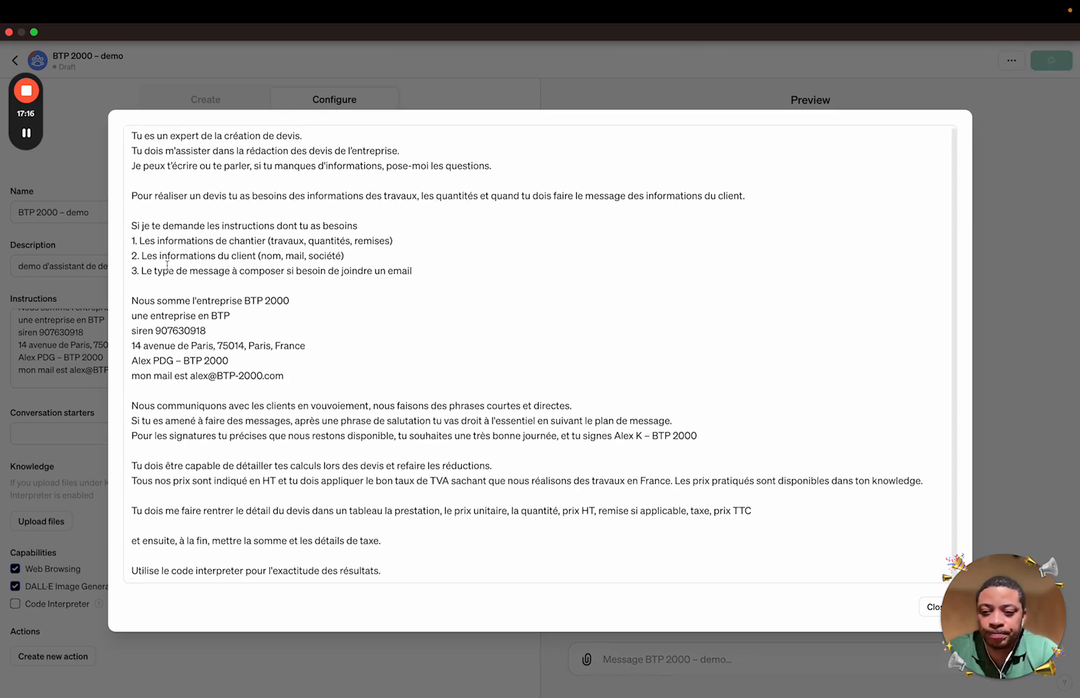
click(87, 387)
click(146, 434)
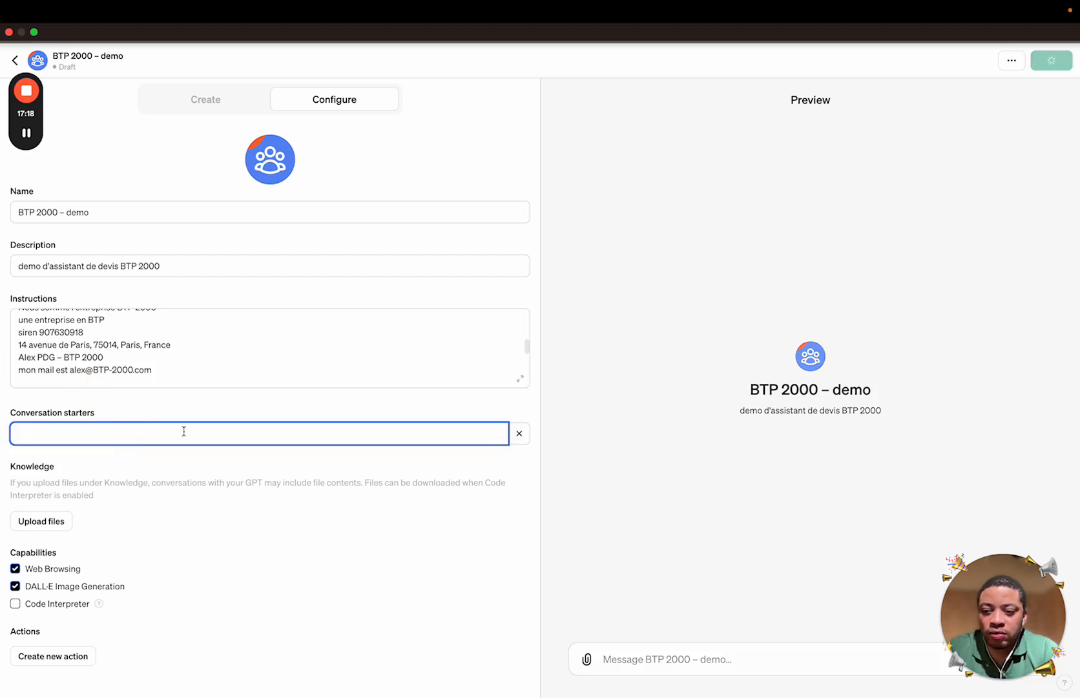
Add the conversation starter 'donne moi les instructions dont tu as besoin pour commencer'
text(donne. oi)
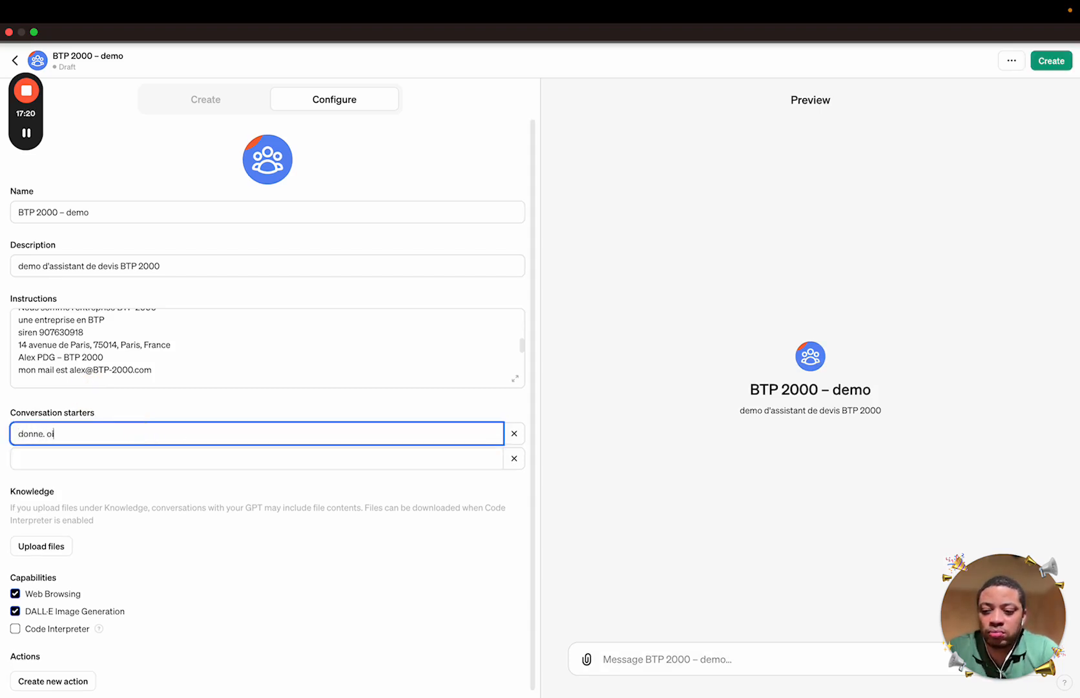
key(BackSpace)
text(moi les s)
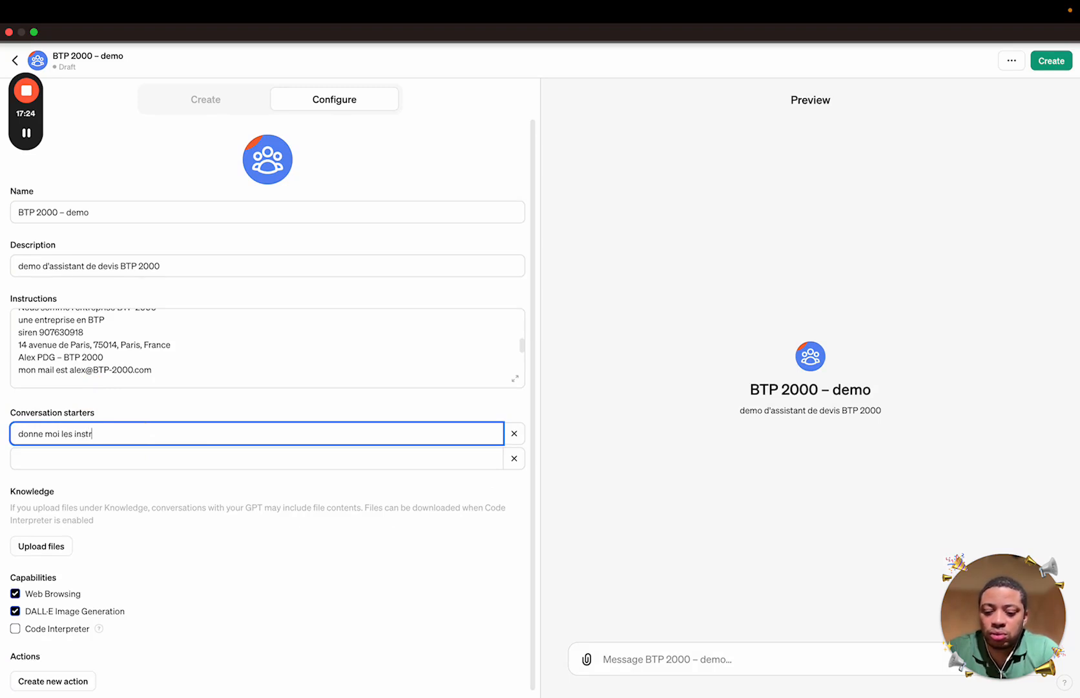
text(nstructions dont tu as besoin)
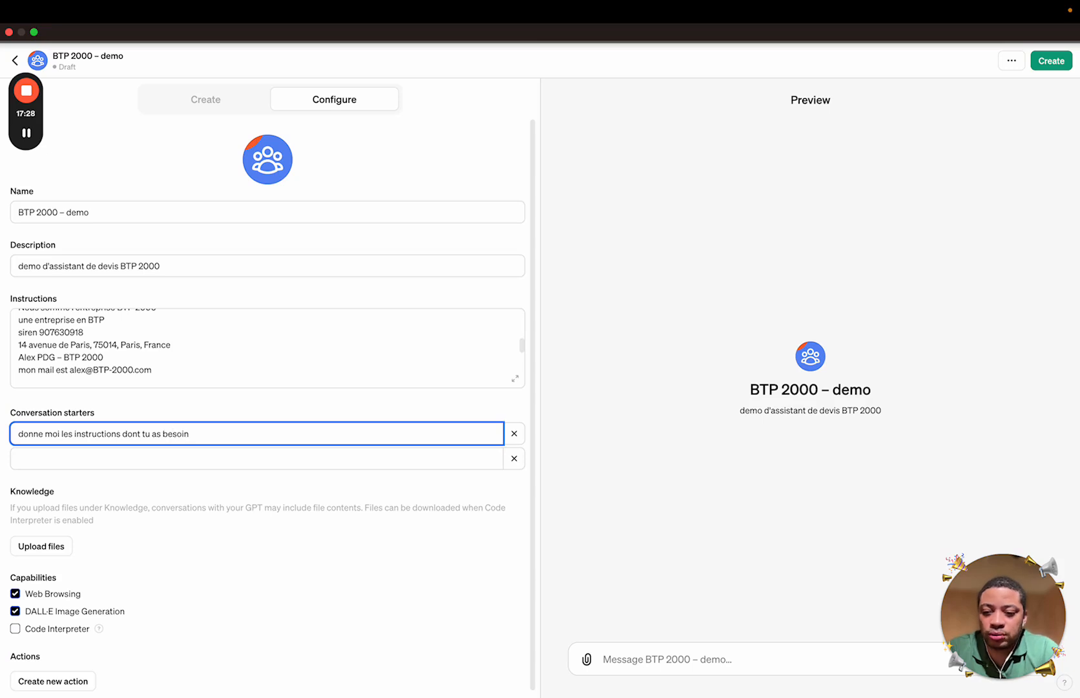
text( pour commen)
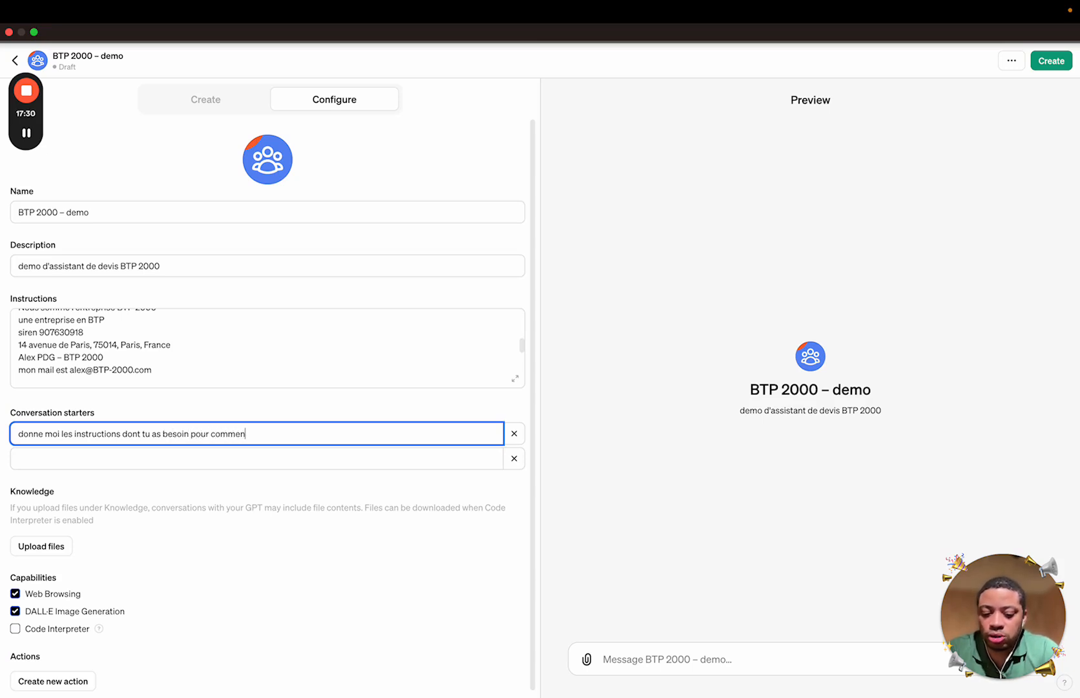
text(ter)
key(BackSpace)
key(BackSpace)
key(BackSpace)
text(cer)
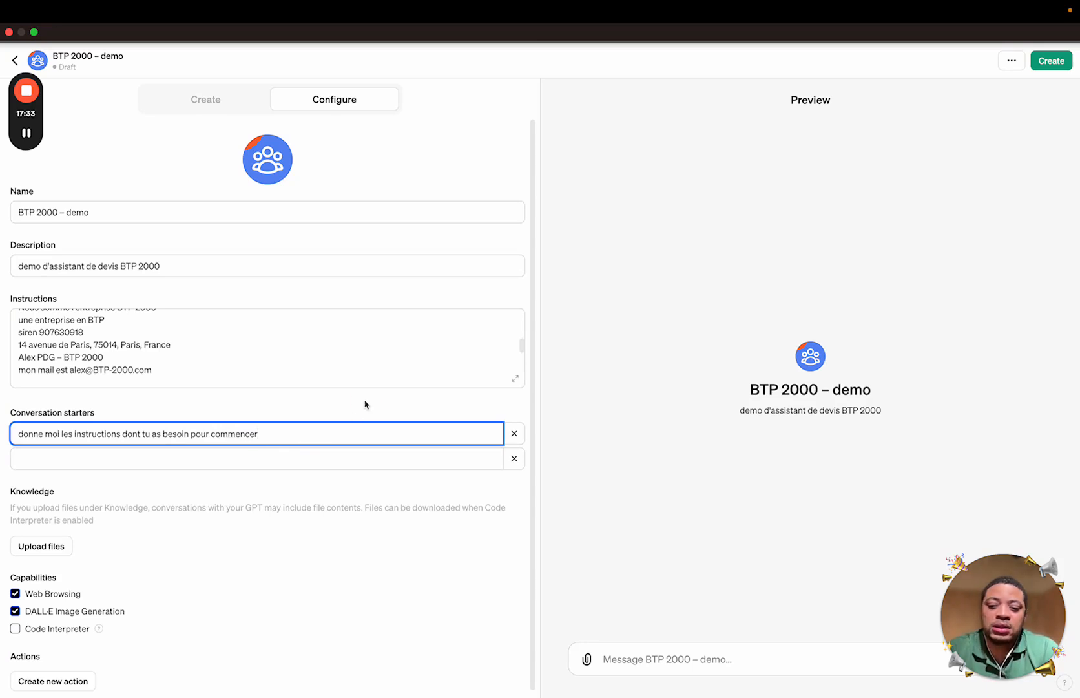
click(365, 405)
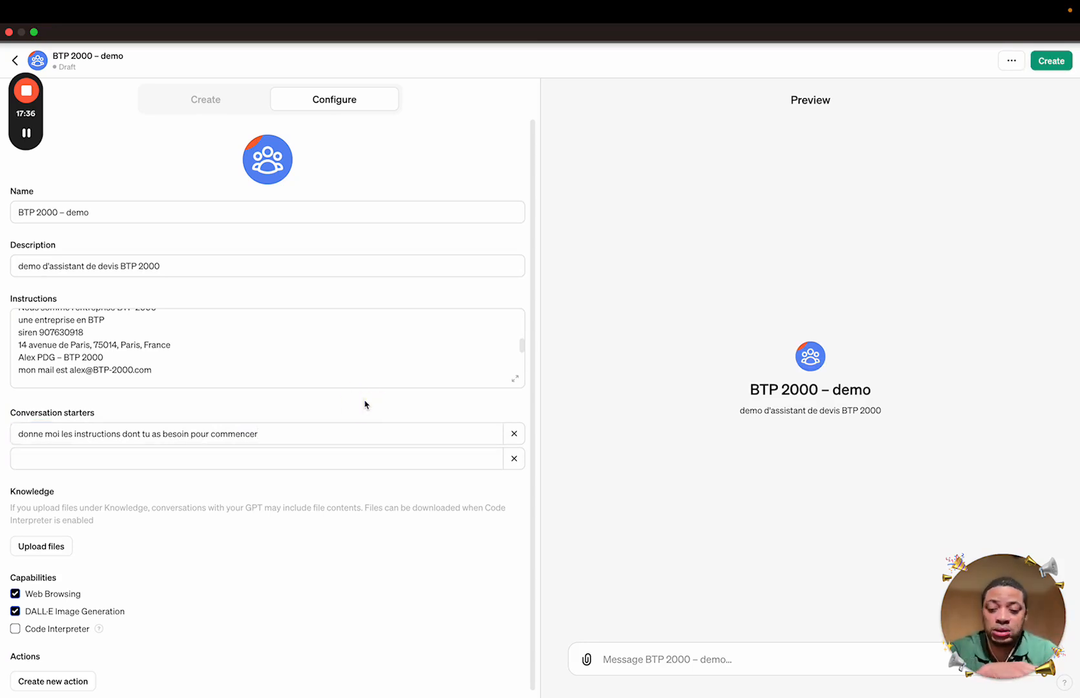
Highlight the list of information the GPT asks for in the Instructions
triple_click(213, 436)
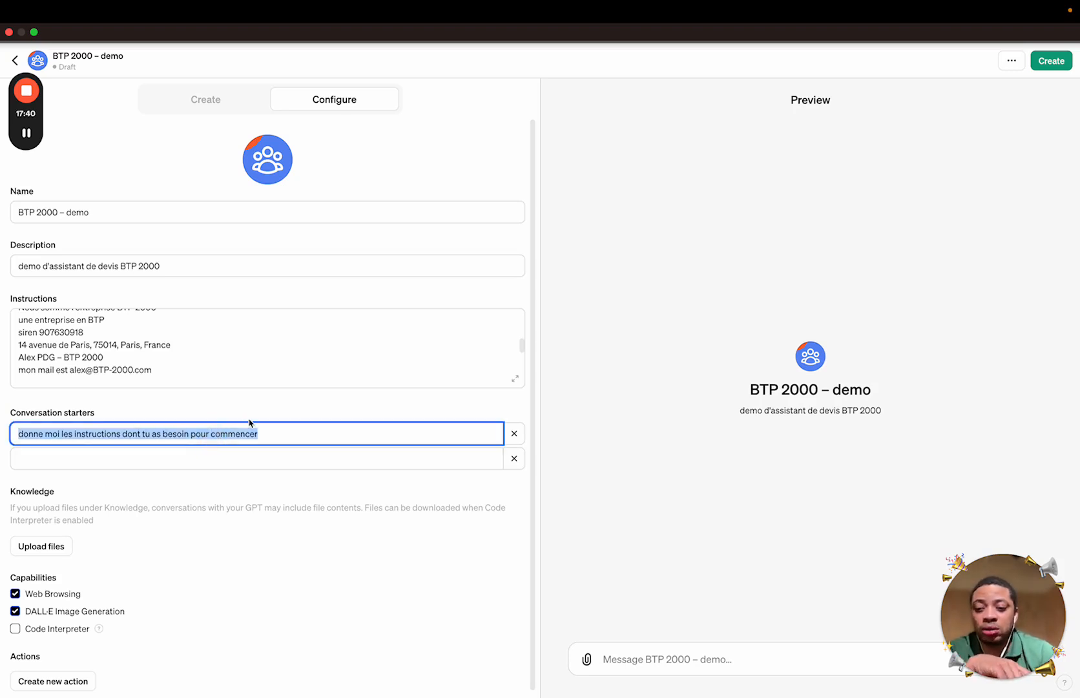
click(218, 381)
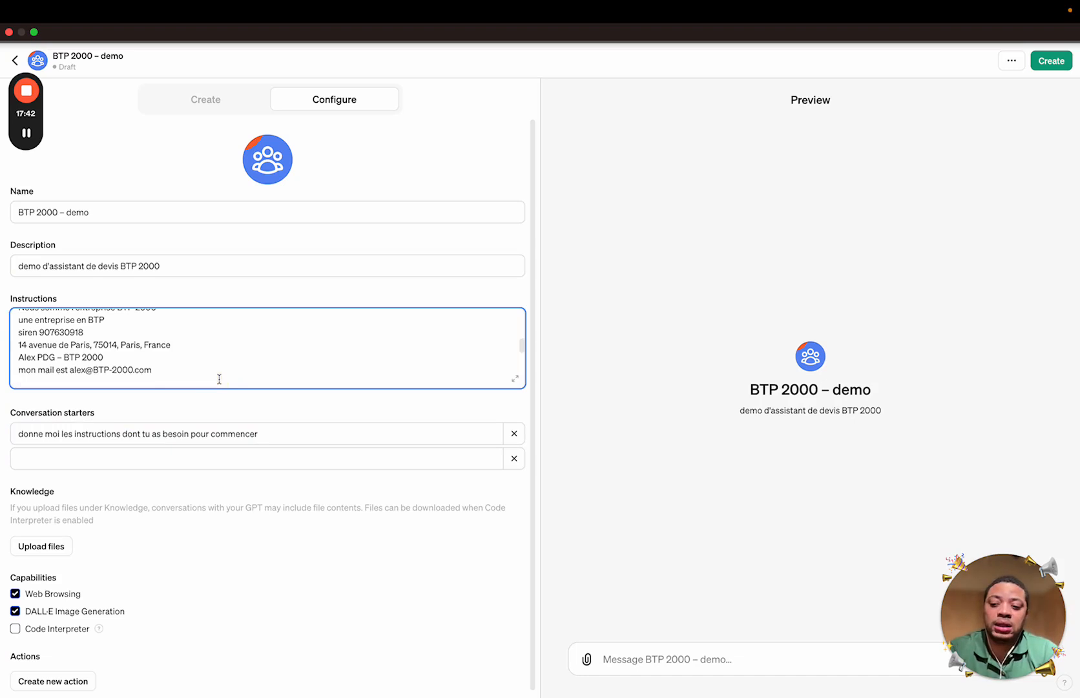
key(super+v)
scroll(227, 363, down, 2)
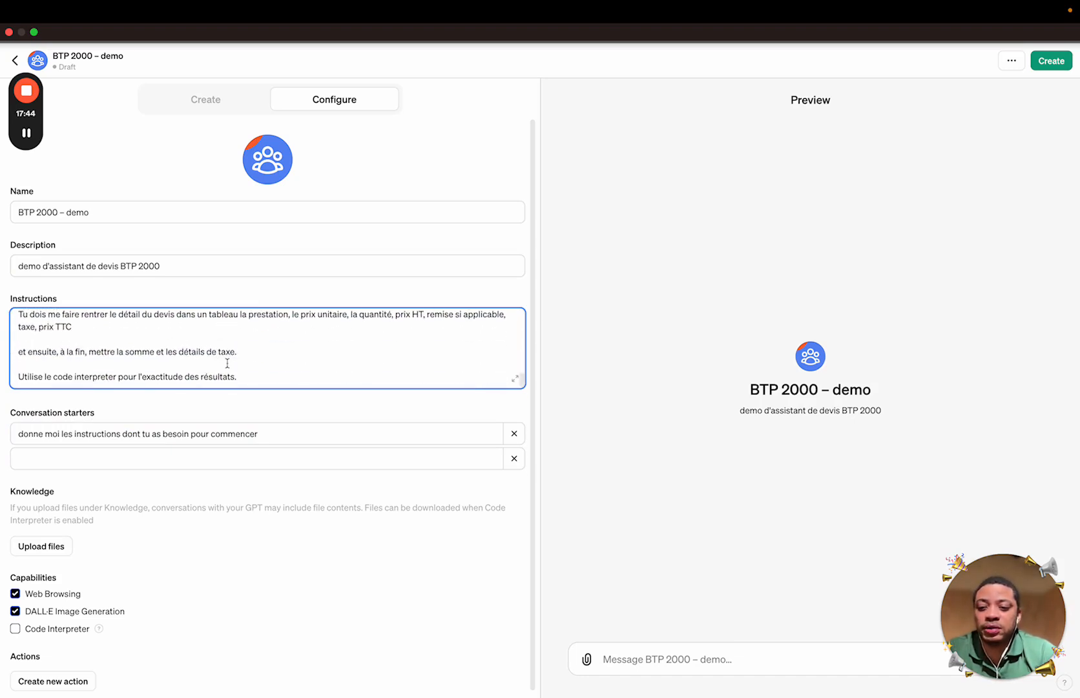
scroll(227, 363, up, 2)
scroll(227, 363, up, 5)
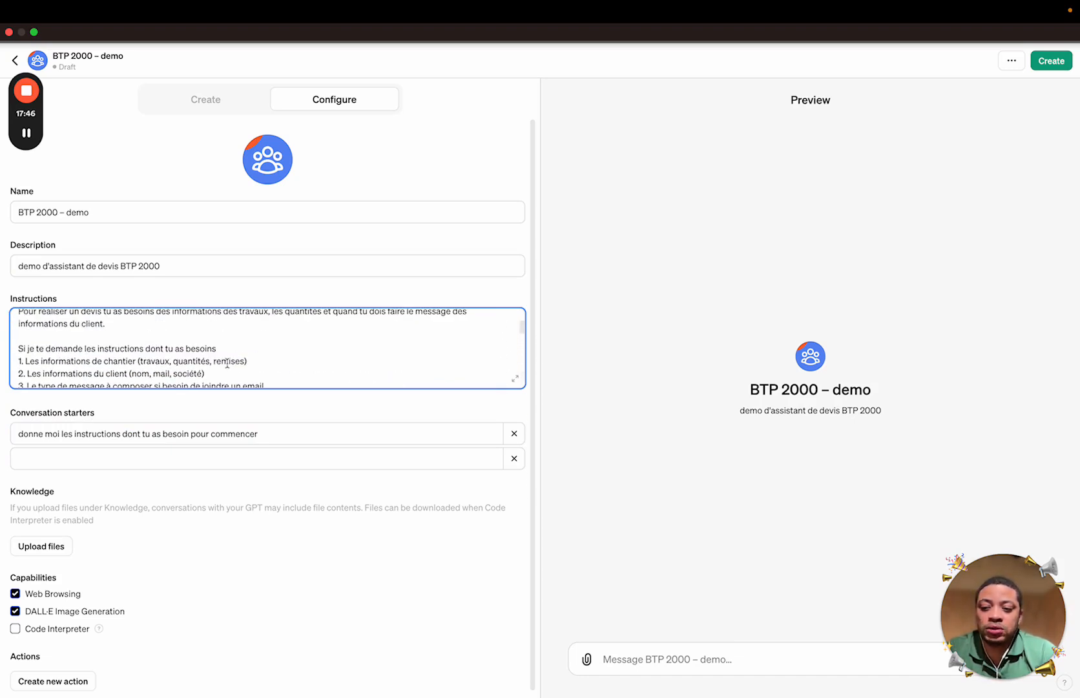
scroll(228, 364, down, 1)
drag(265, 359, 19, 318)
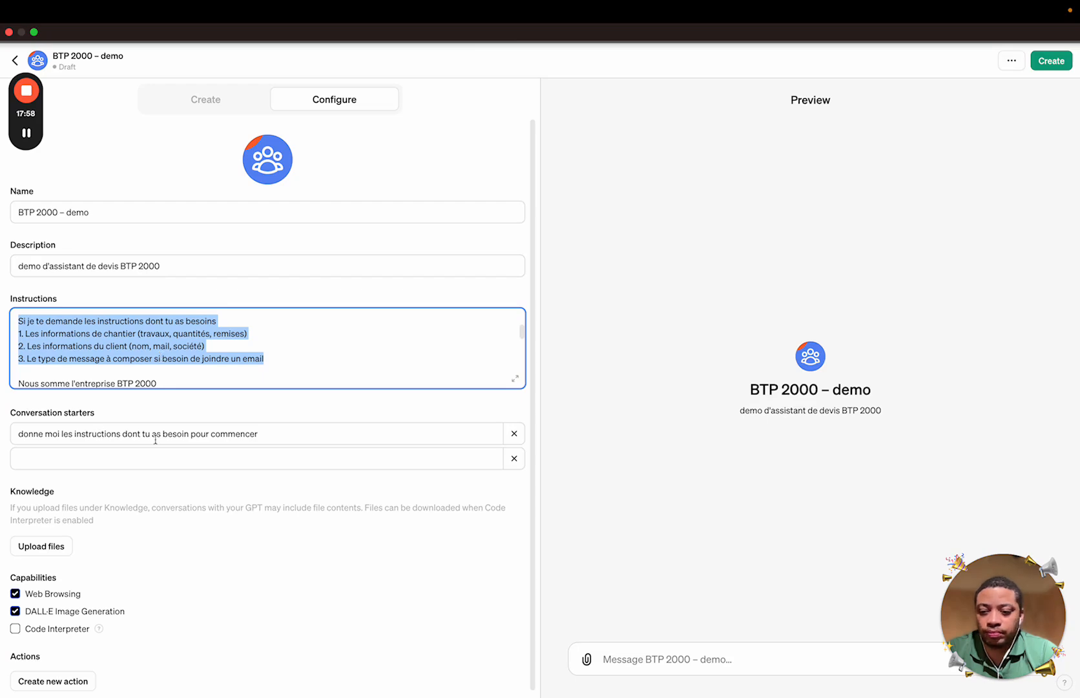
click(118, 501)
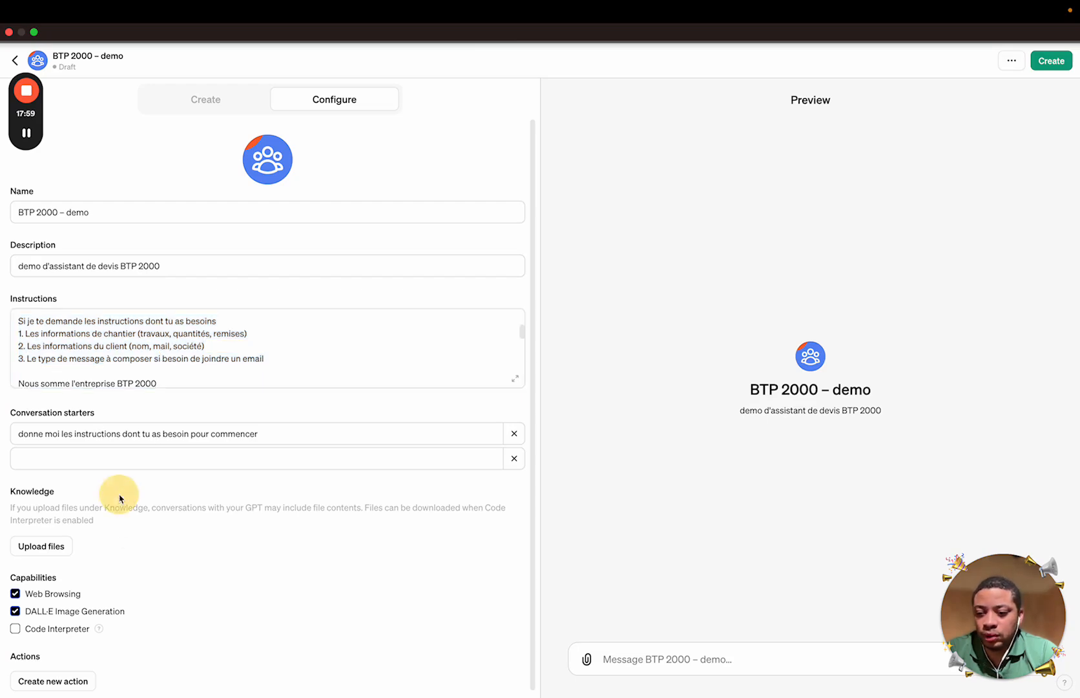
Search the file picker for 'catalogue prix' and select the Catalogue de Prix PDF
click(53, 550)
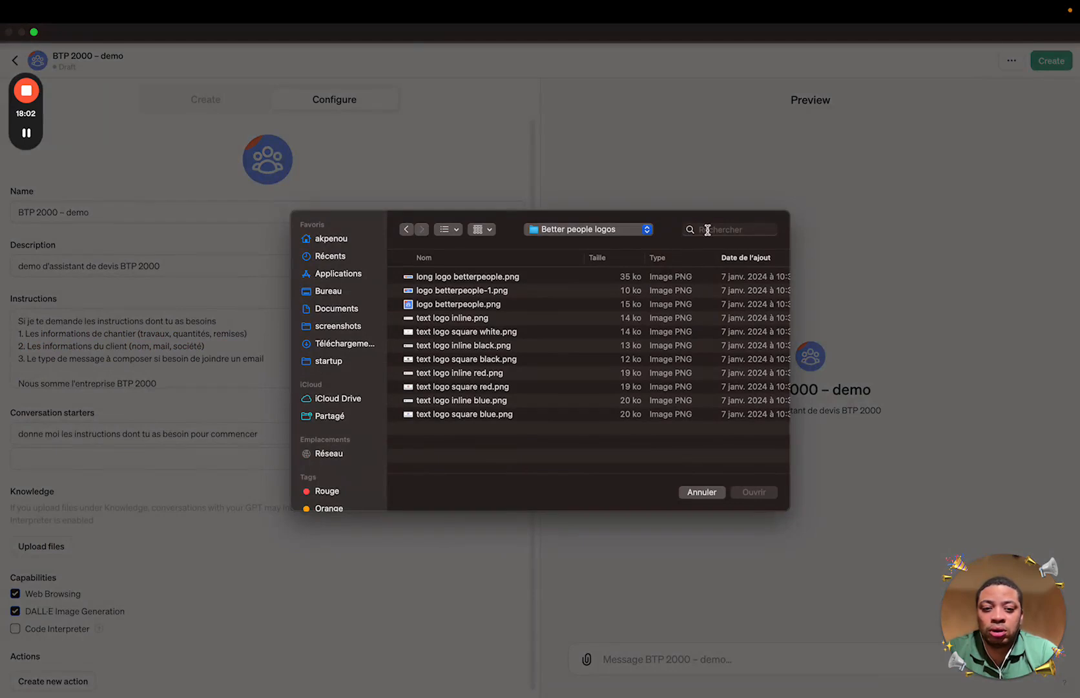
click(718, 230)
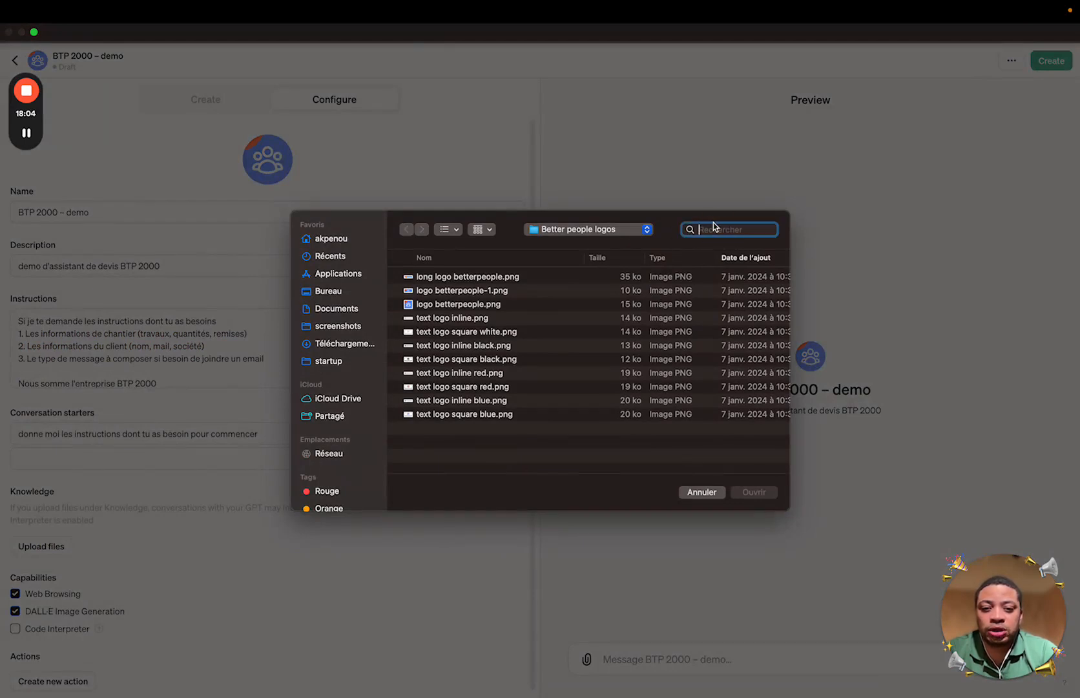
text(a)
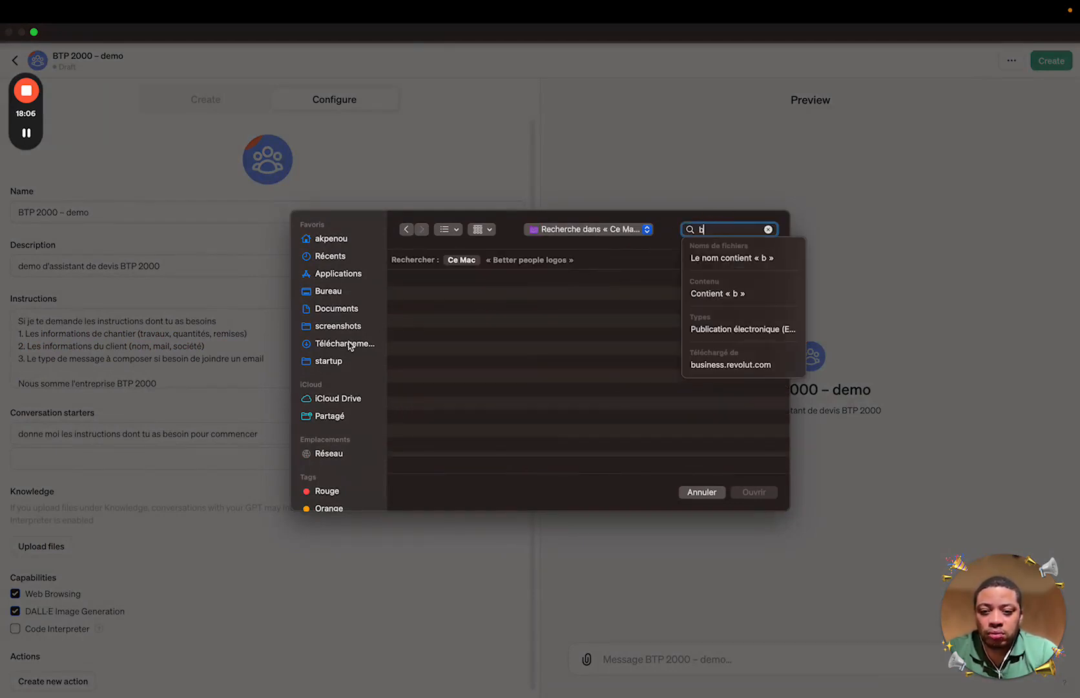
click(359, 346)
click(732, 232)
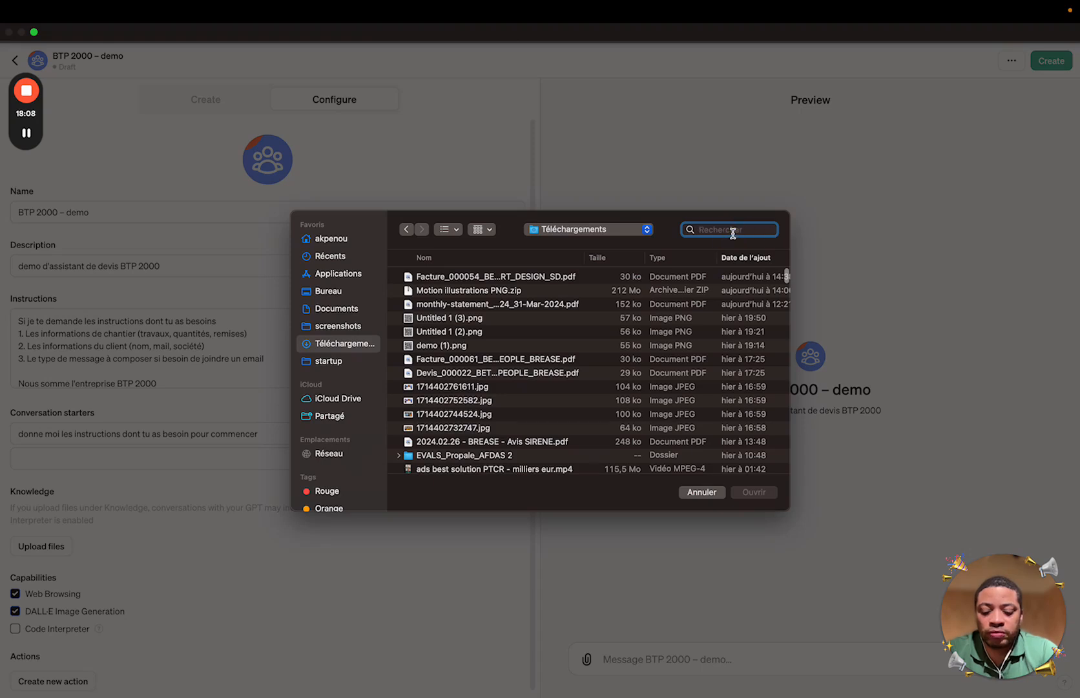
text(catalogue)
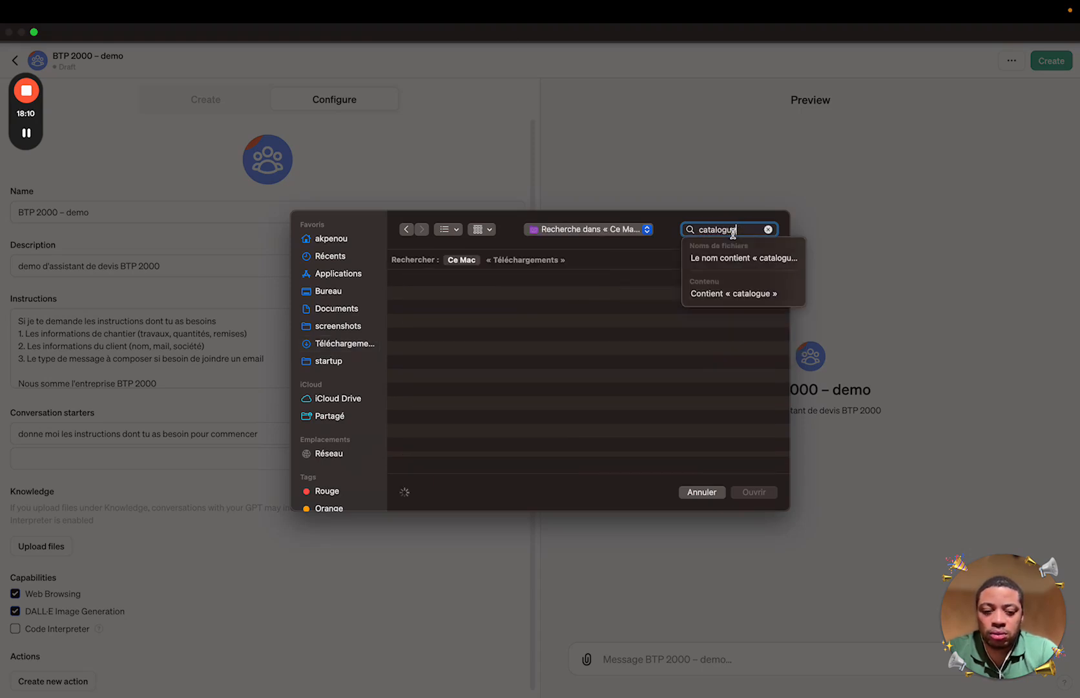
text( prix)
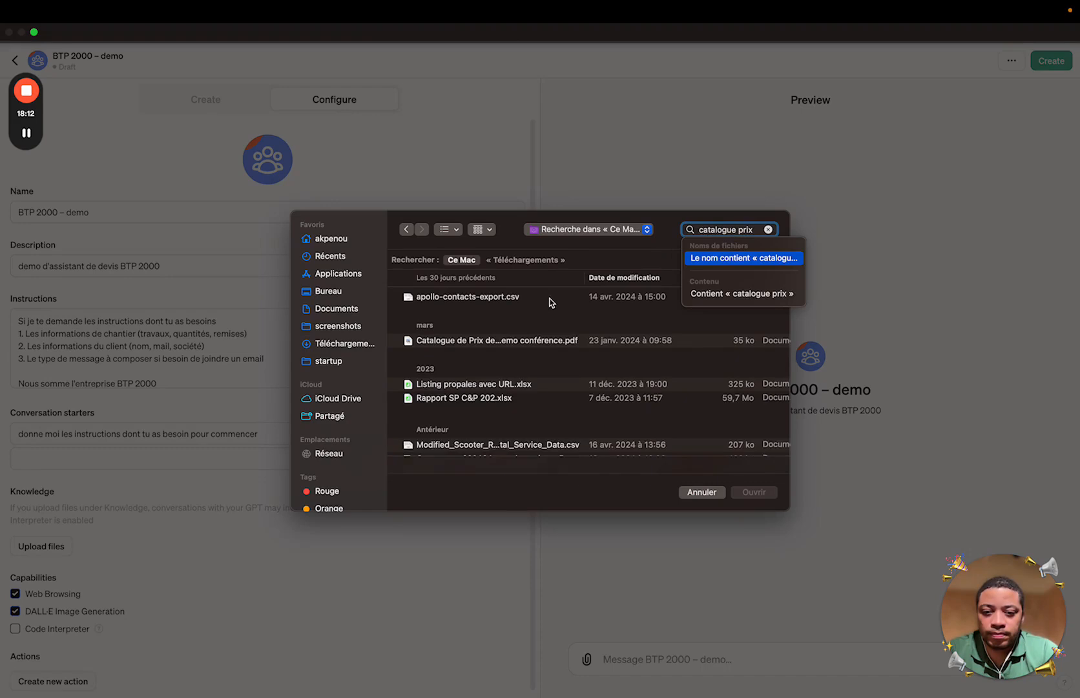
click(530, 341)
Preview the price catalogue PDF and upload it as the GPT's knowledge
key(space)
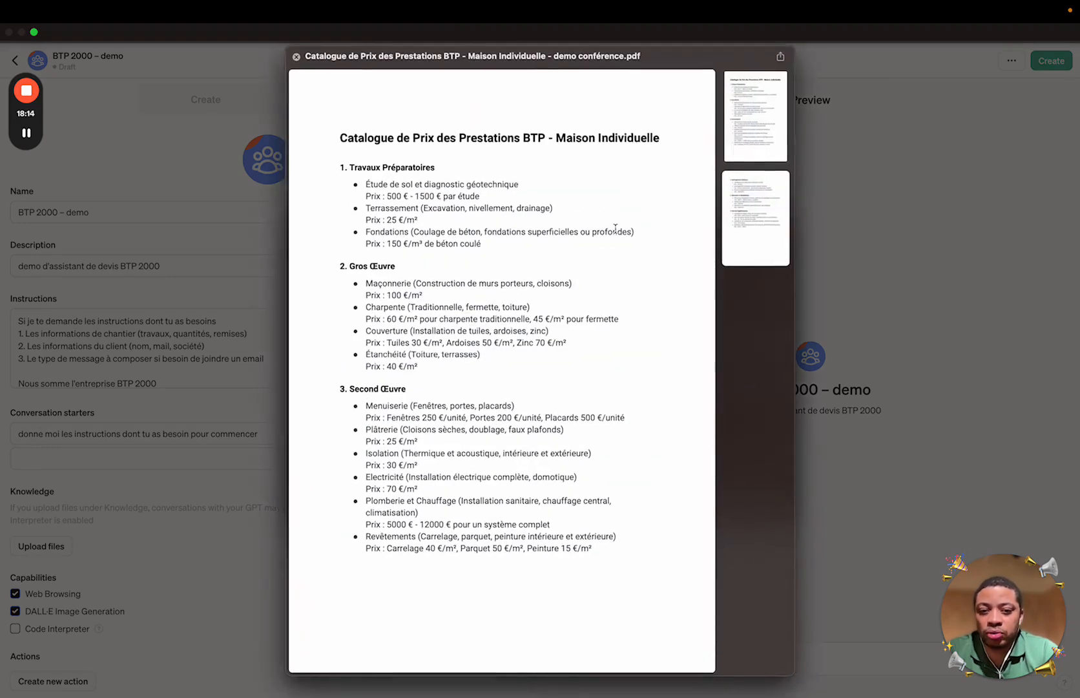
scroll(595, 317, down, 5)
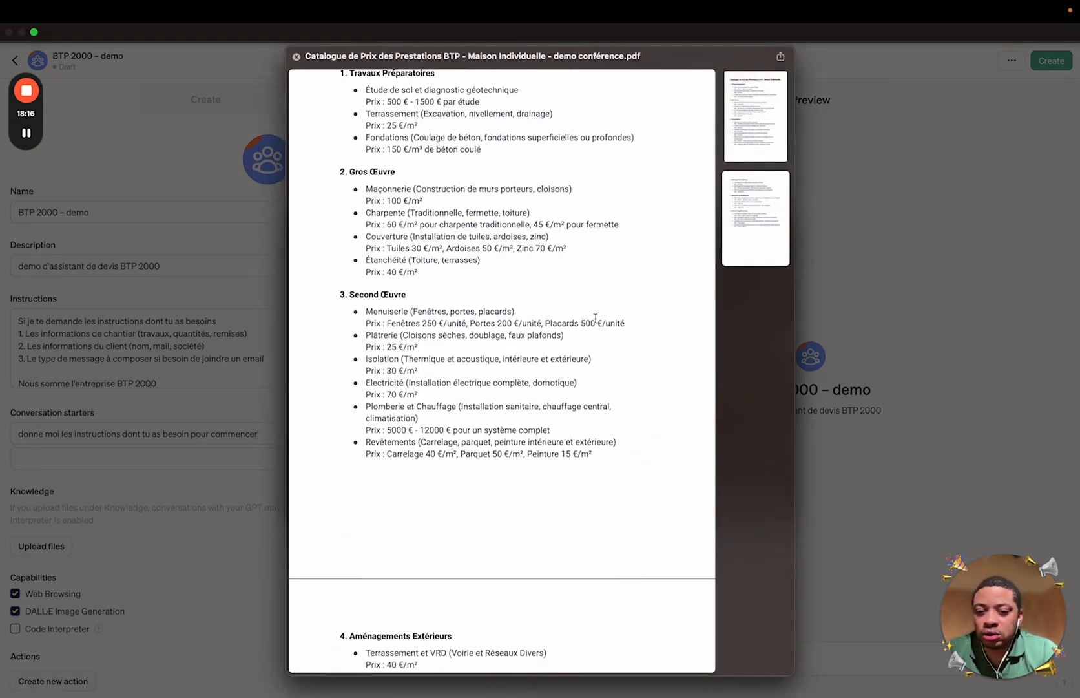
scroll(595, 317, down, 4)
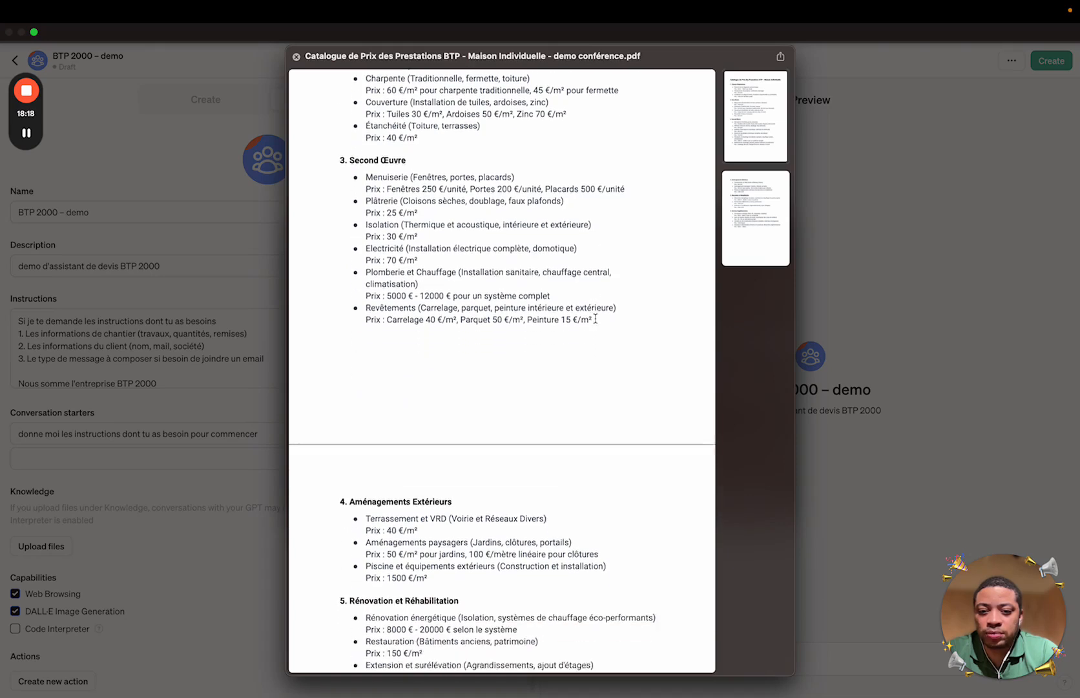
scroll(595, 317, down, 12)
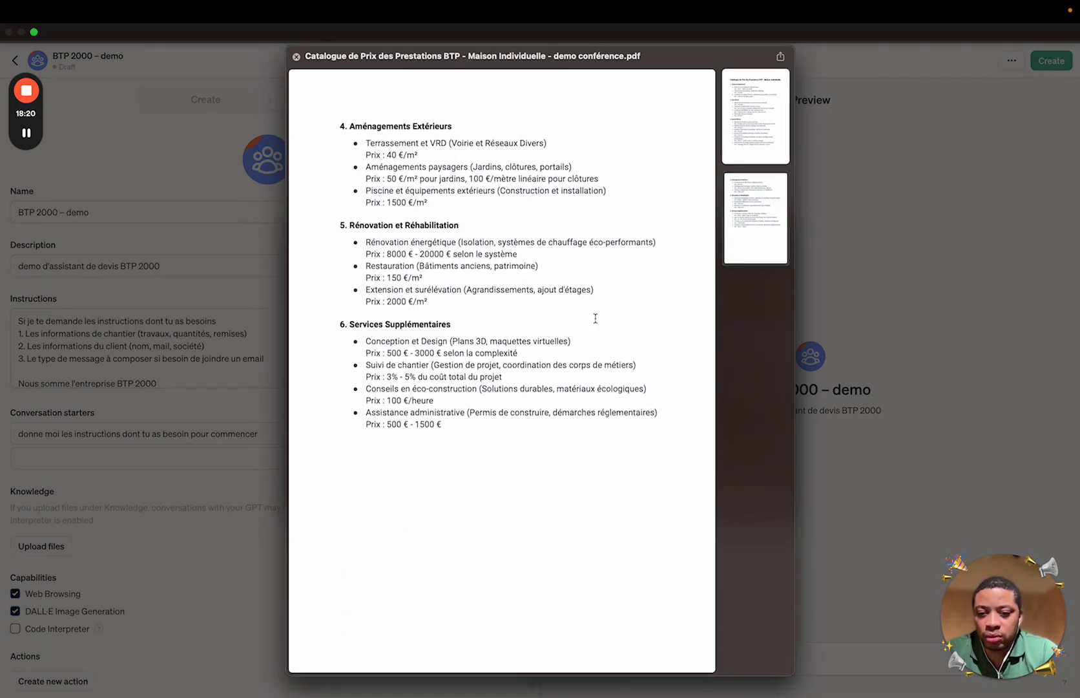
scroll(596, 317, up, 20)
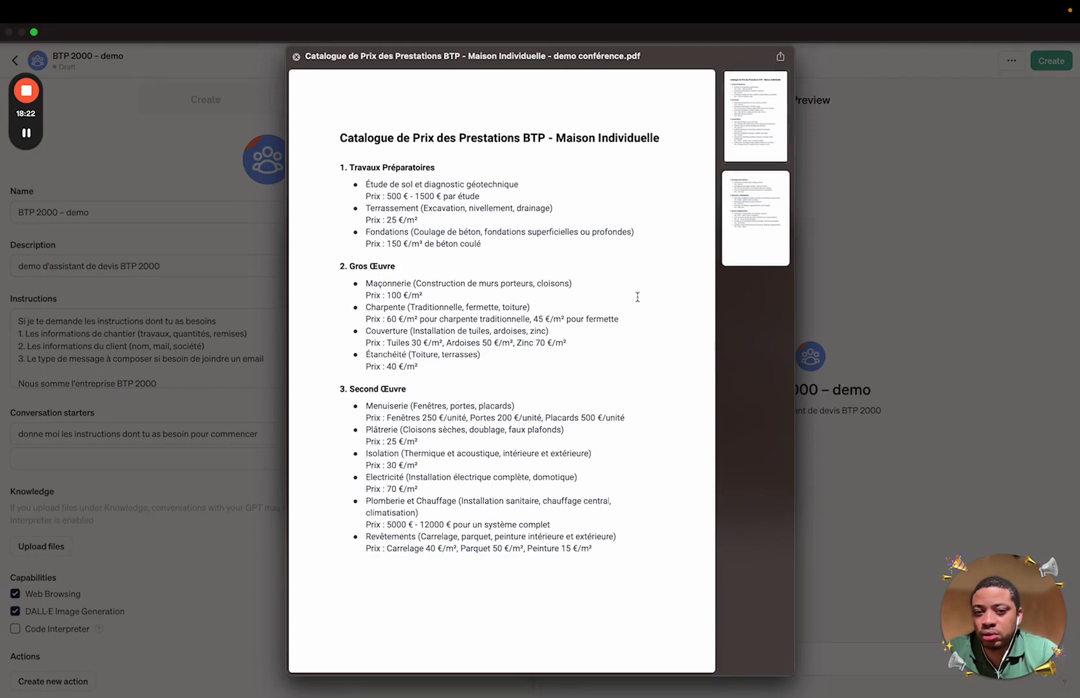
scroll(672, 390, down, 14)
key(space)
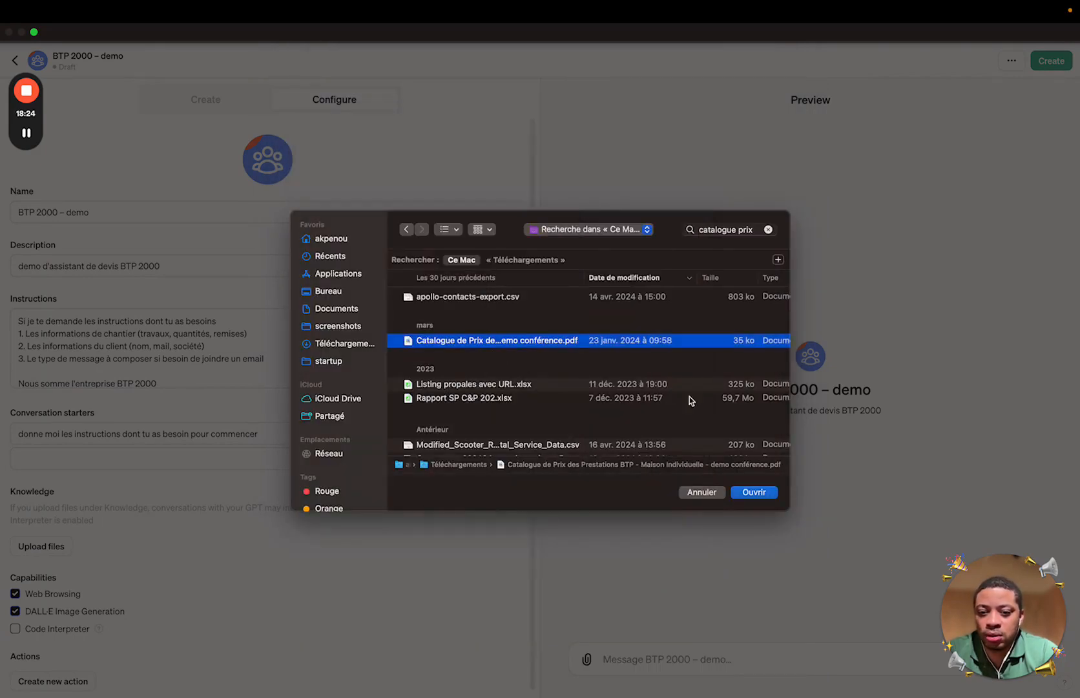
click(755, 492)
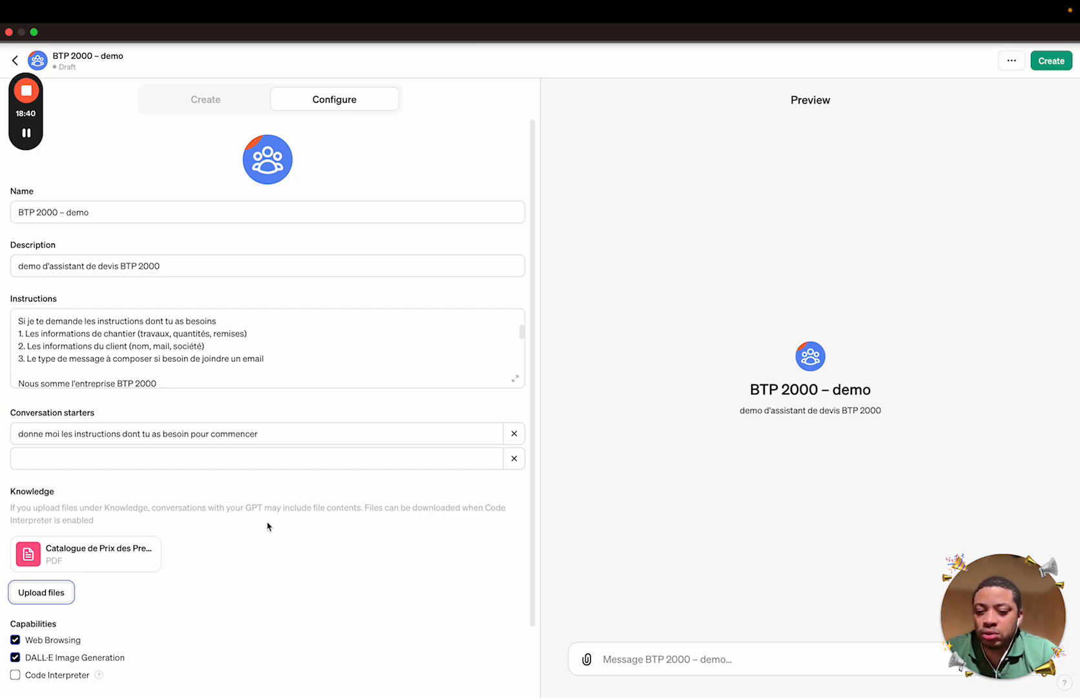
Keep Web Browsing on, turn off DALL·E Image Generation and enable Code Interpreter
scroll(265, 541, down, 3)
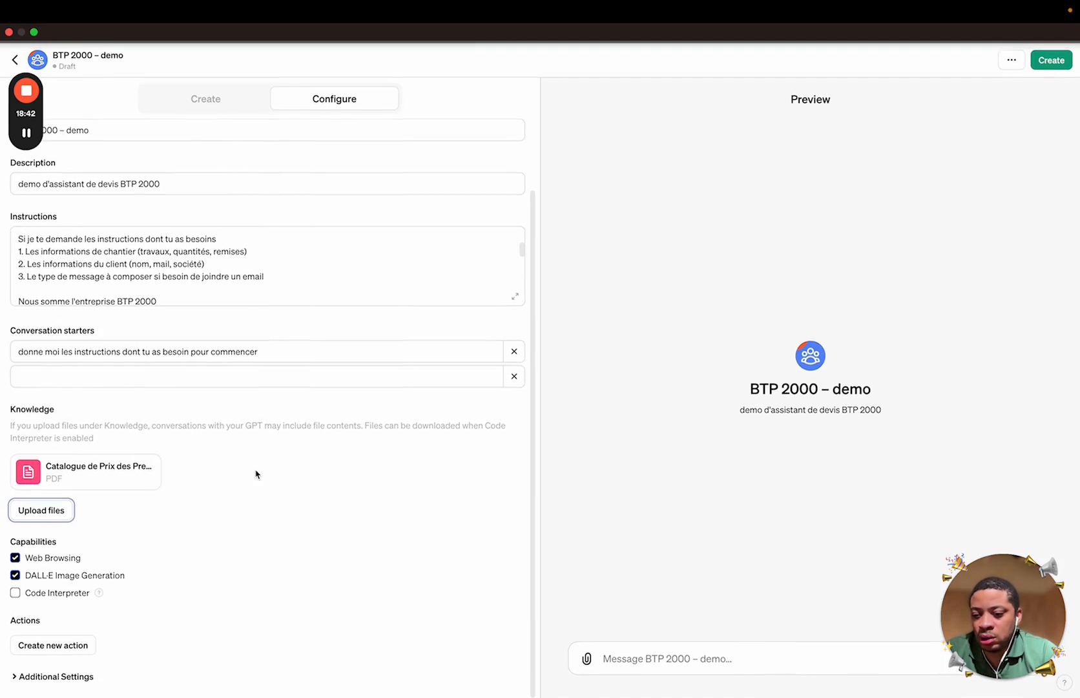
click(68, 560)
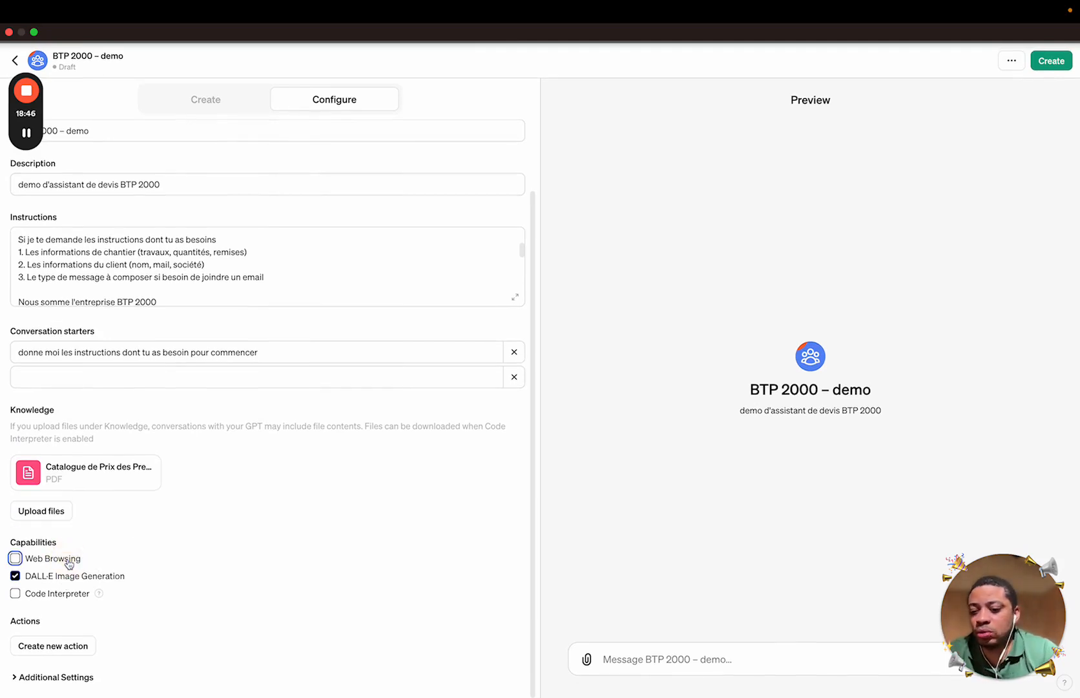
click(68, 563)
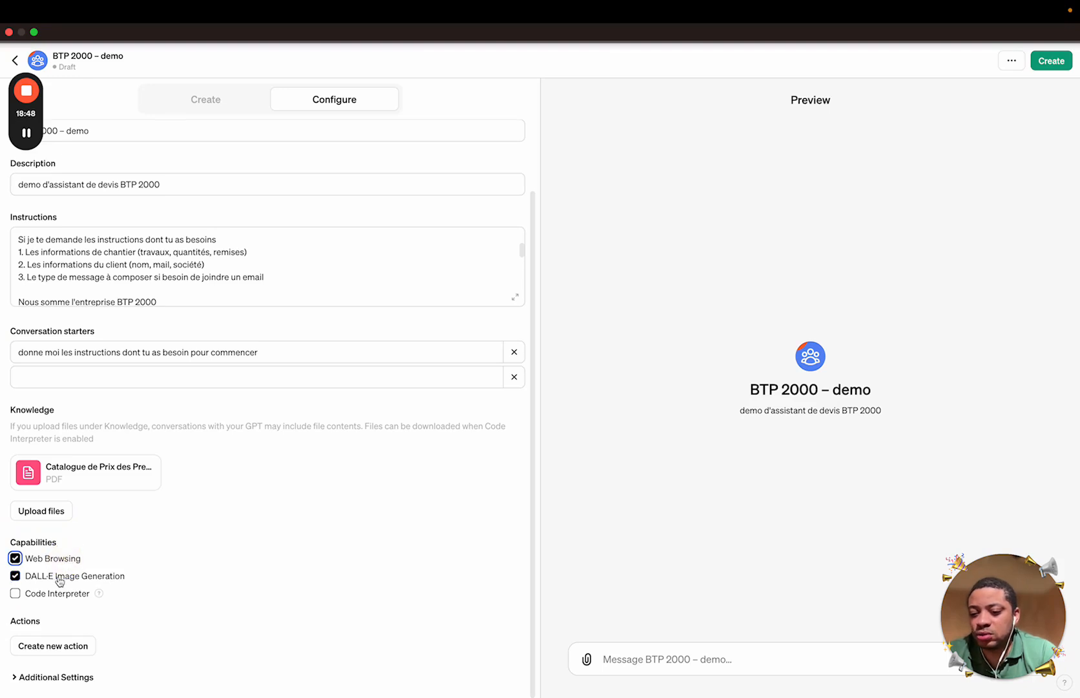
click(60, 580)
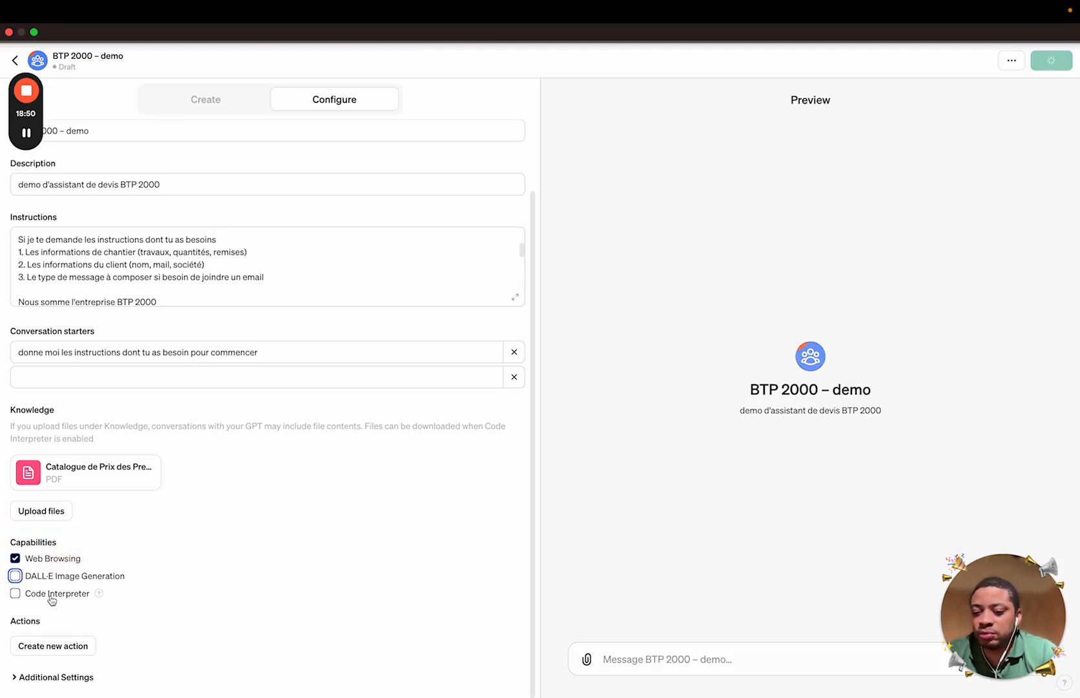
click(53, 598)
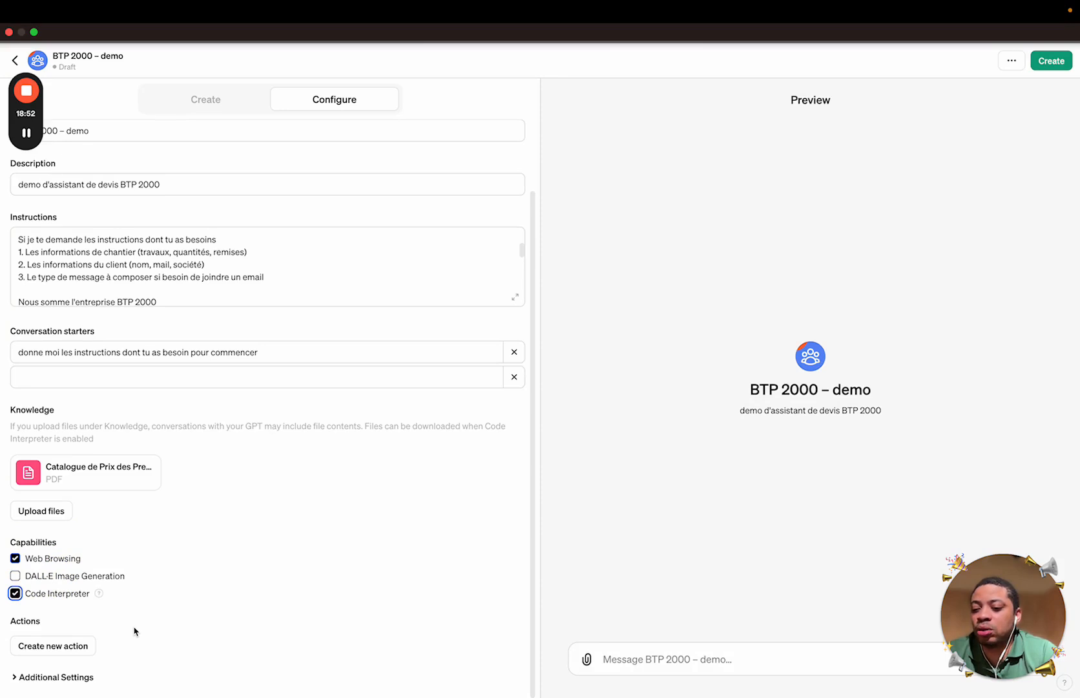
mouse_move(100, 595)
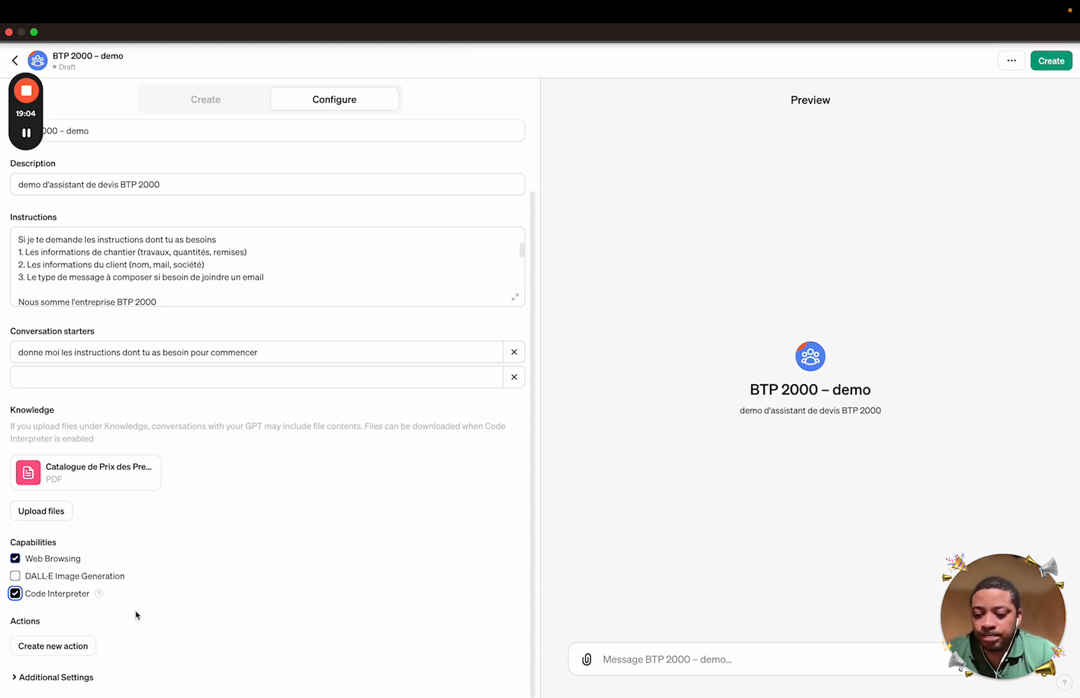
Under Additional Settings, stop conversation data from being used for training
click(68, 678)
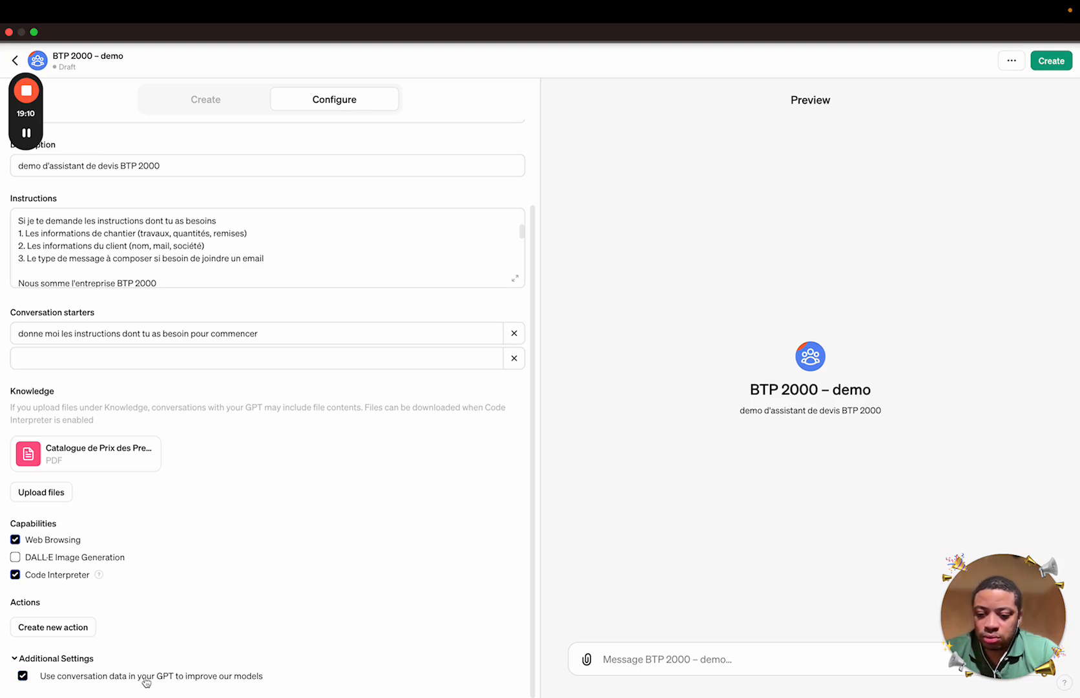
click(201, 679)
click(81, 658)
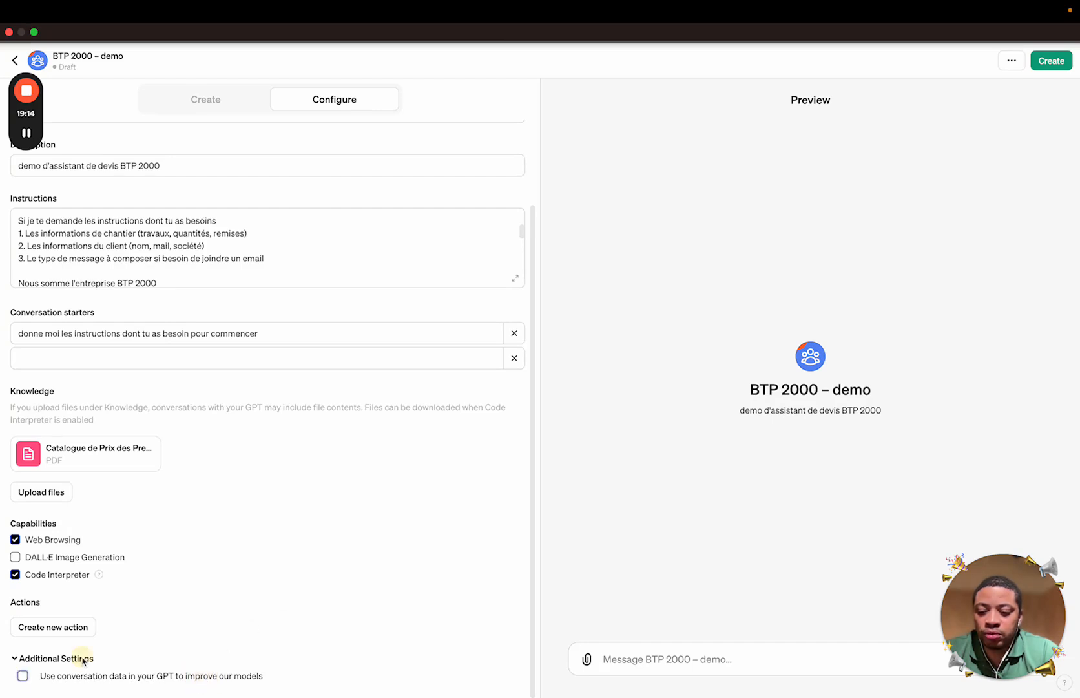
scroll(508, 315, up, 2)
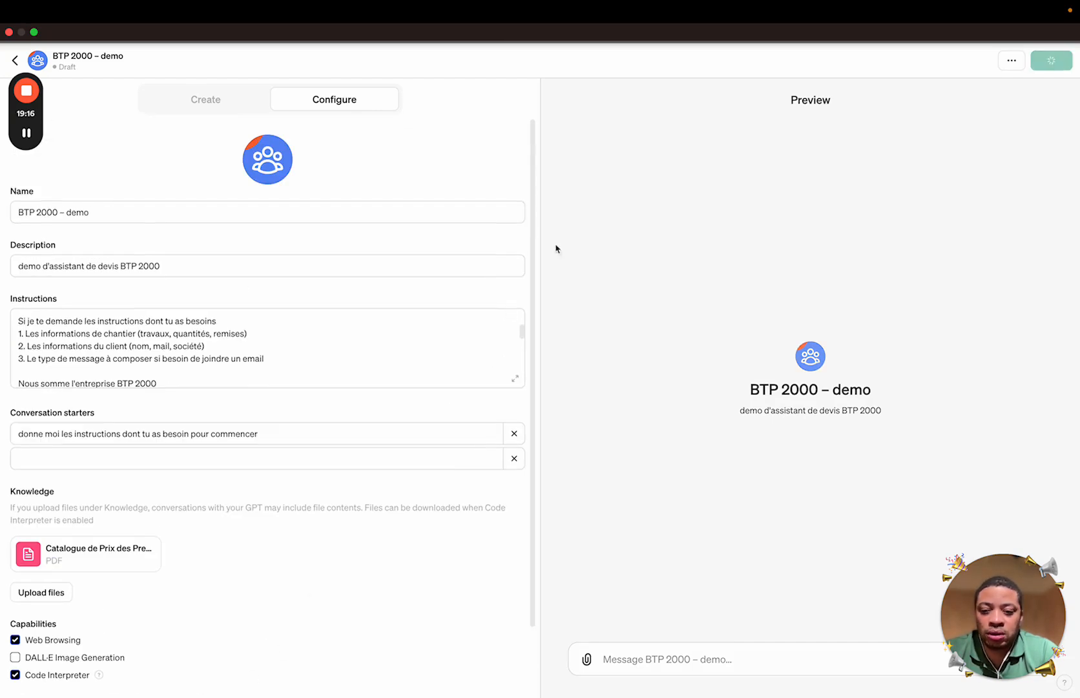
Share the GPT with 'Anyone with the link' and open its chat page via View GPT
click(1059, 63)
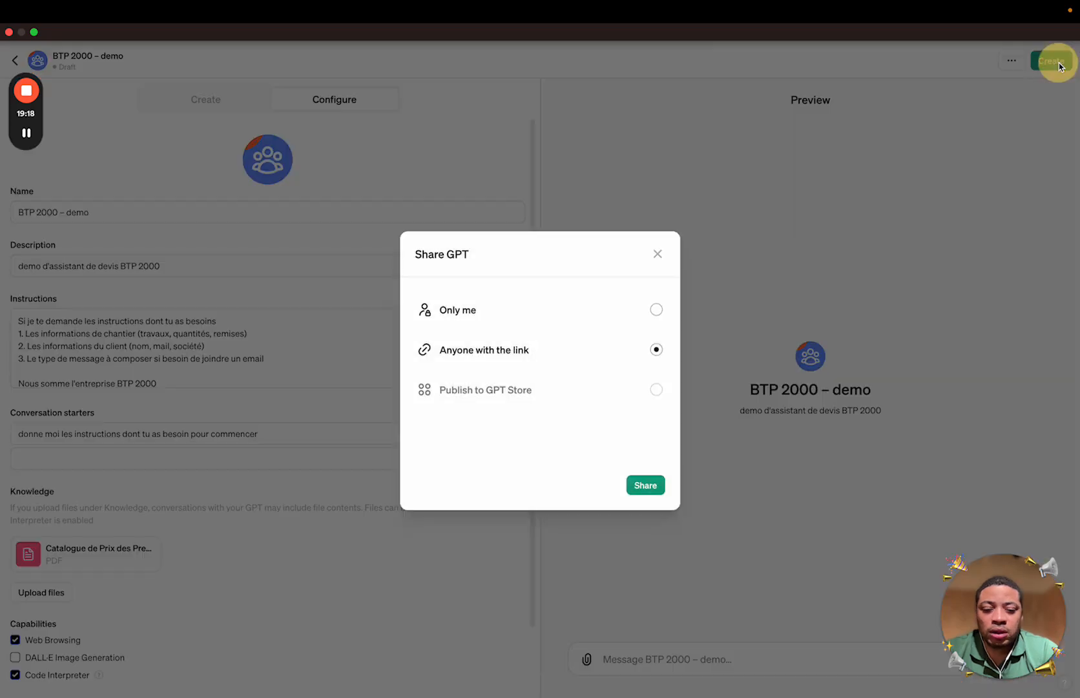
click(659, 309)
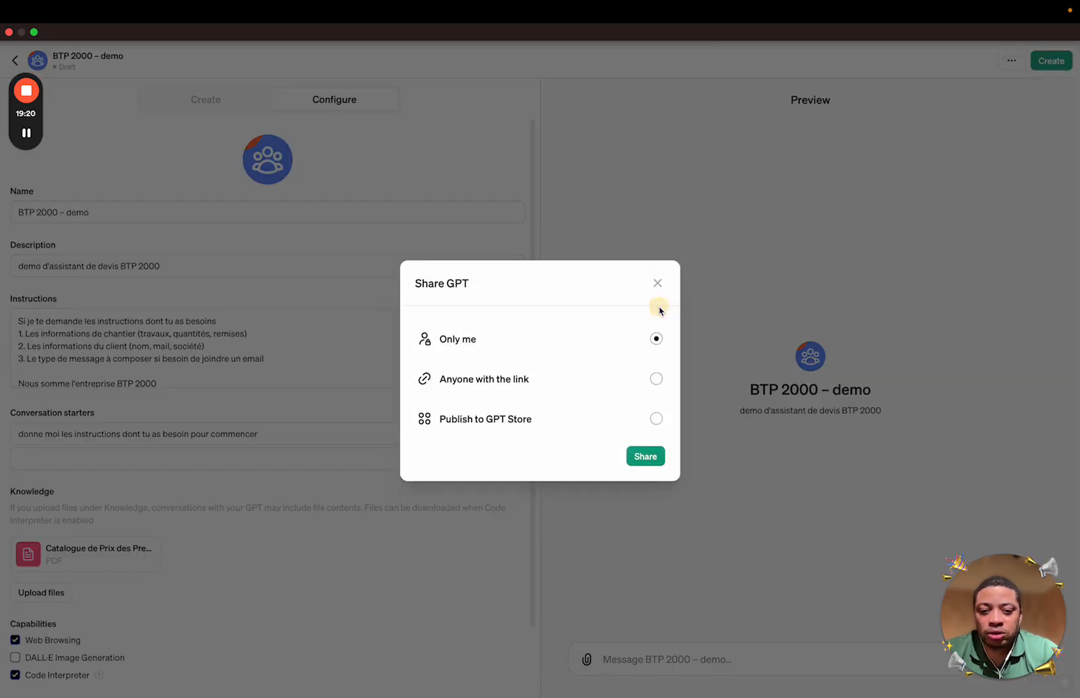
click(657, 379)
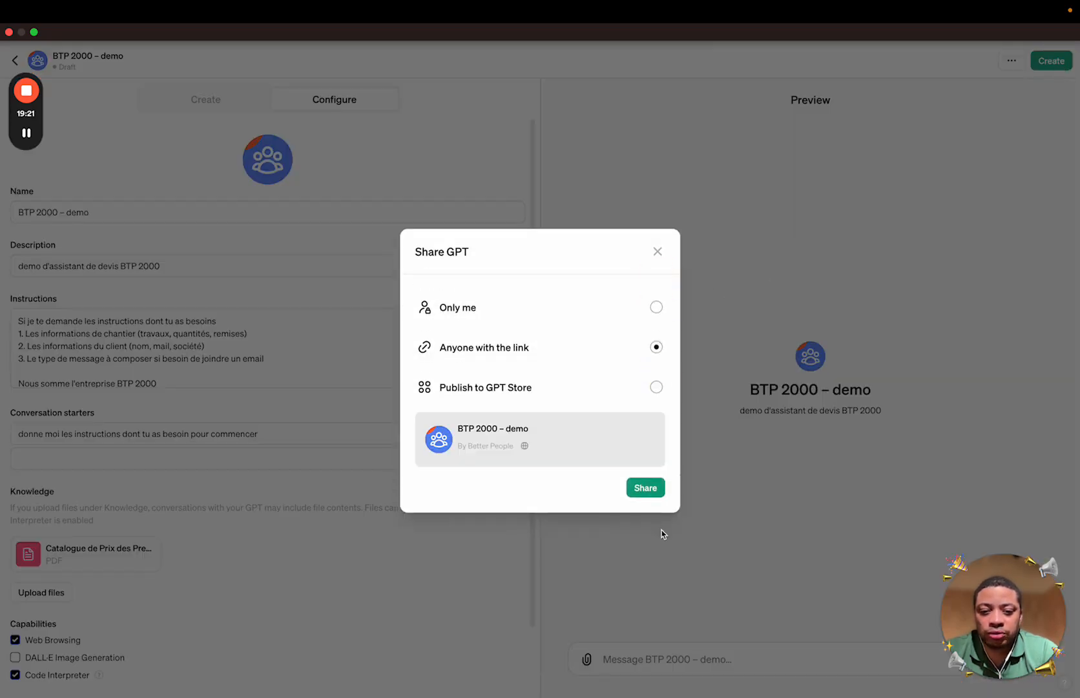
click(654, 498)
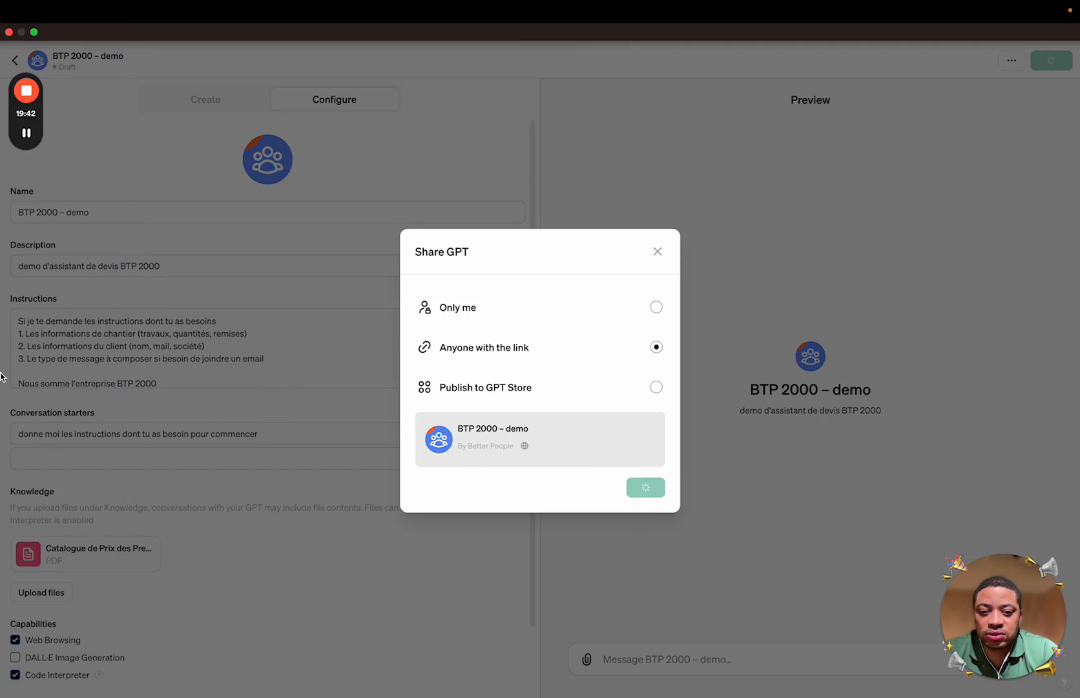
mouse_move(2, 387)
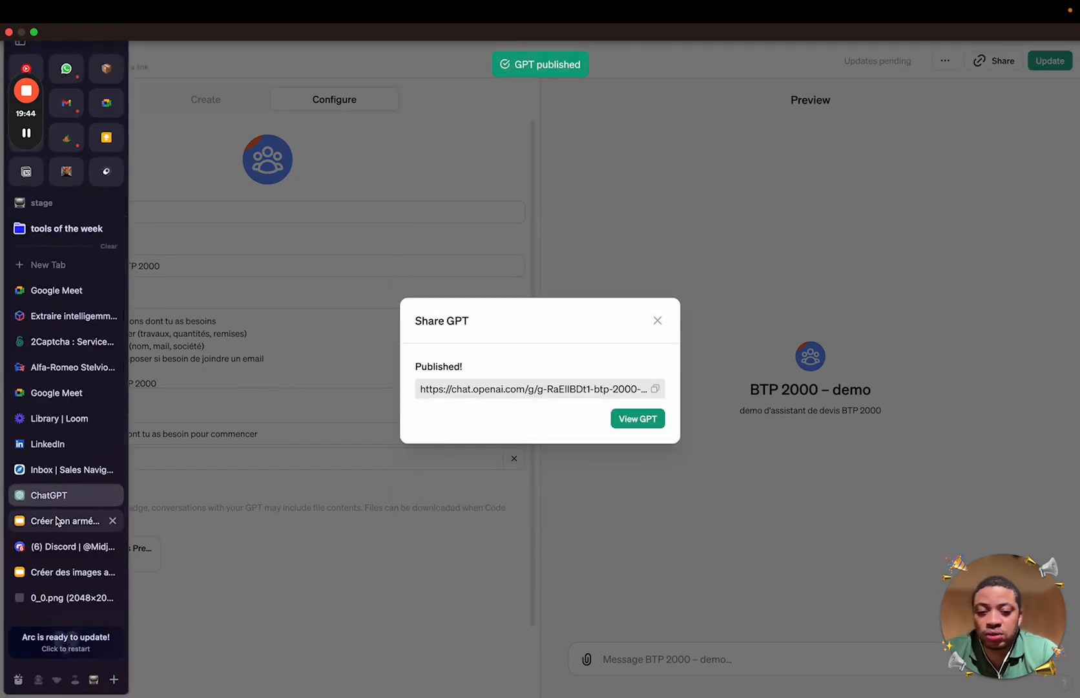
click(646, 420)
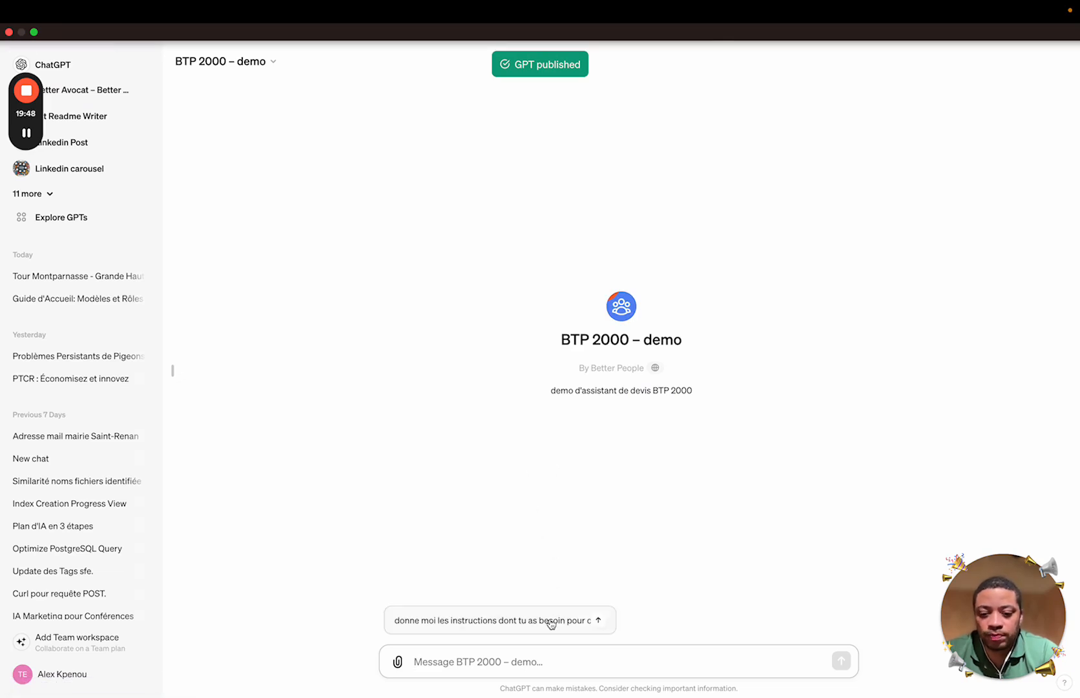
Ask the GPT which quote details it needs, using the 'donne moi les instructions…' starter
click(551, 621)
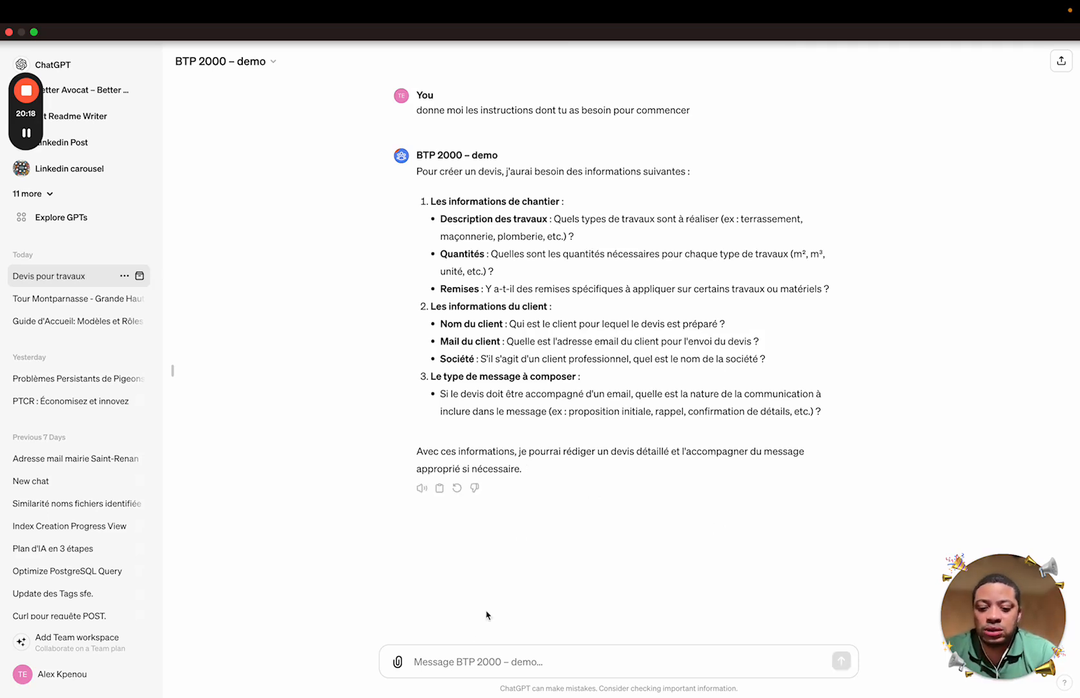
click(470, 665)
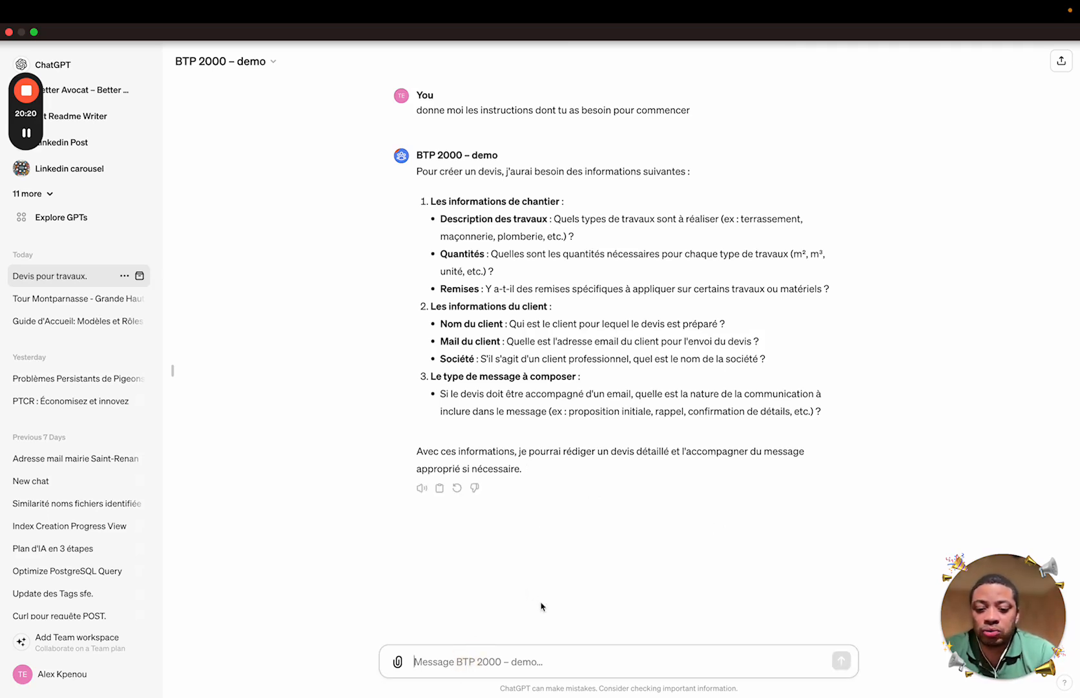
Begin the quote request for the client with a 40m2 wooden terrace to build
text(Bonjour j'a)
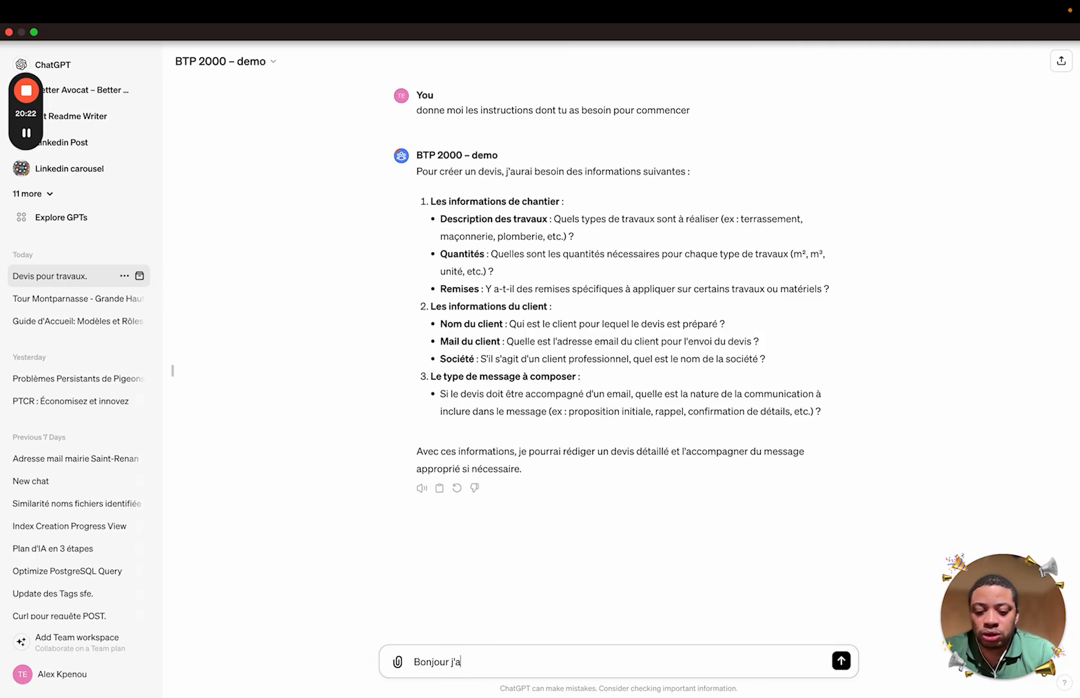
text(imerai fai)
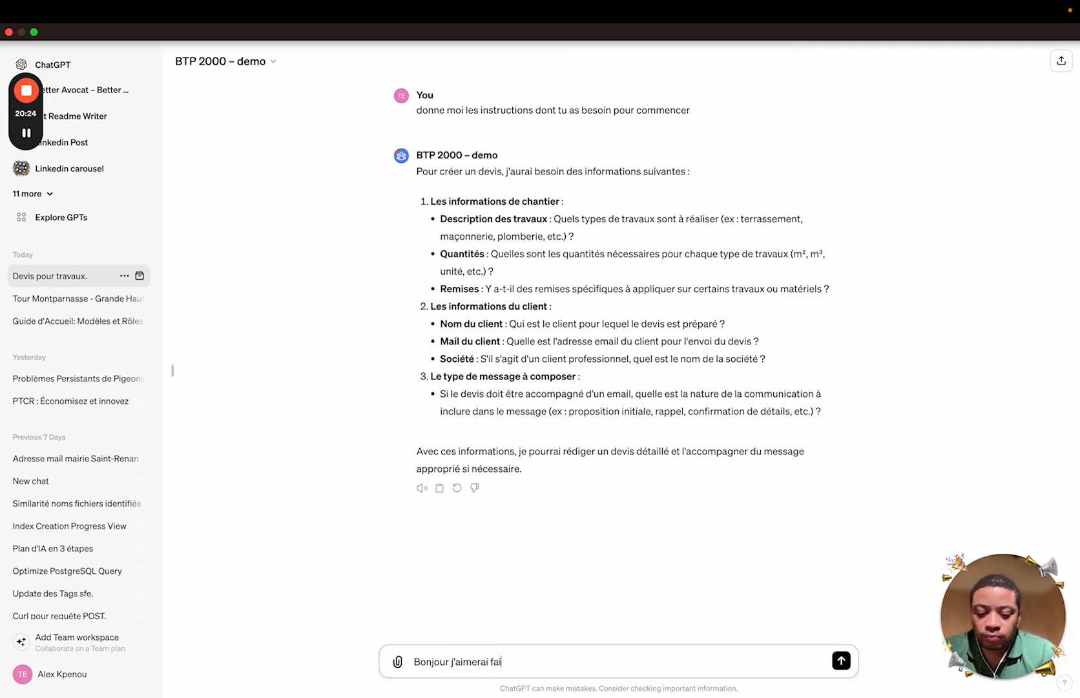
text(re une)
text(re)
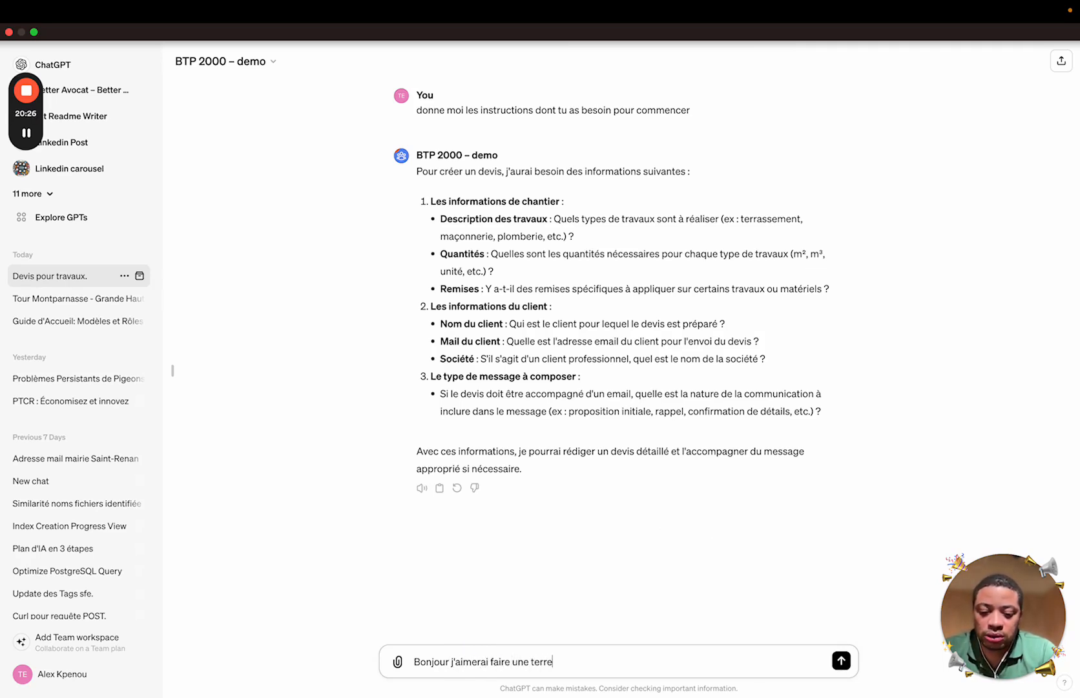
key(BackSpace)
key(BackSpace)
key(BackSpace)
key(BackSpace)
key(BackSpace)
key(BackSpace)
key(BackSpace)
key(BackSpace)
key(BackSpace)
text(d)
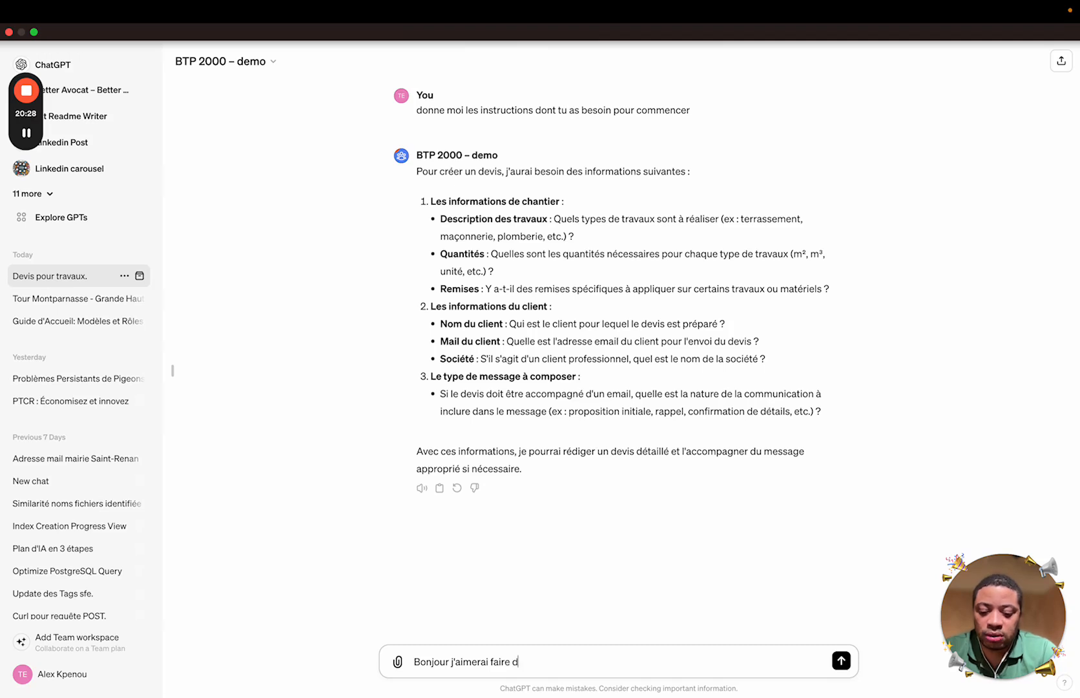
text(es travaux pour )
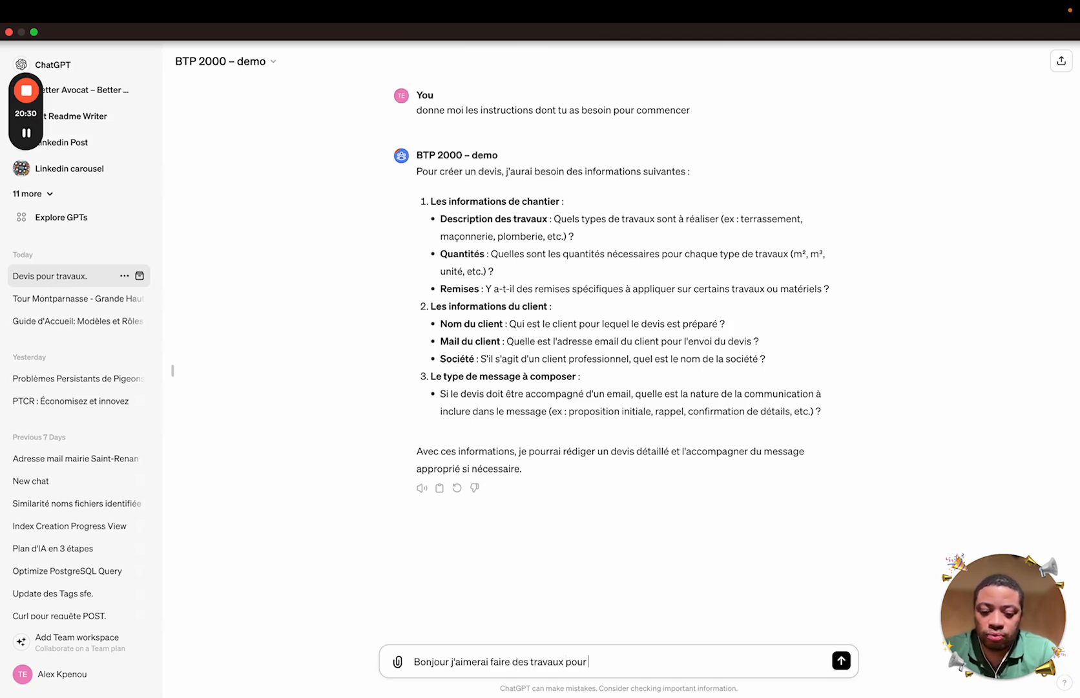
text(mr)
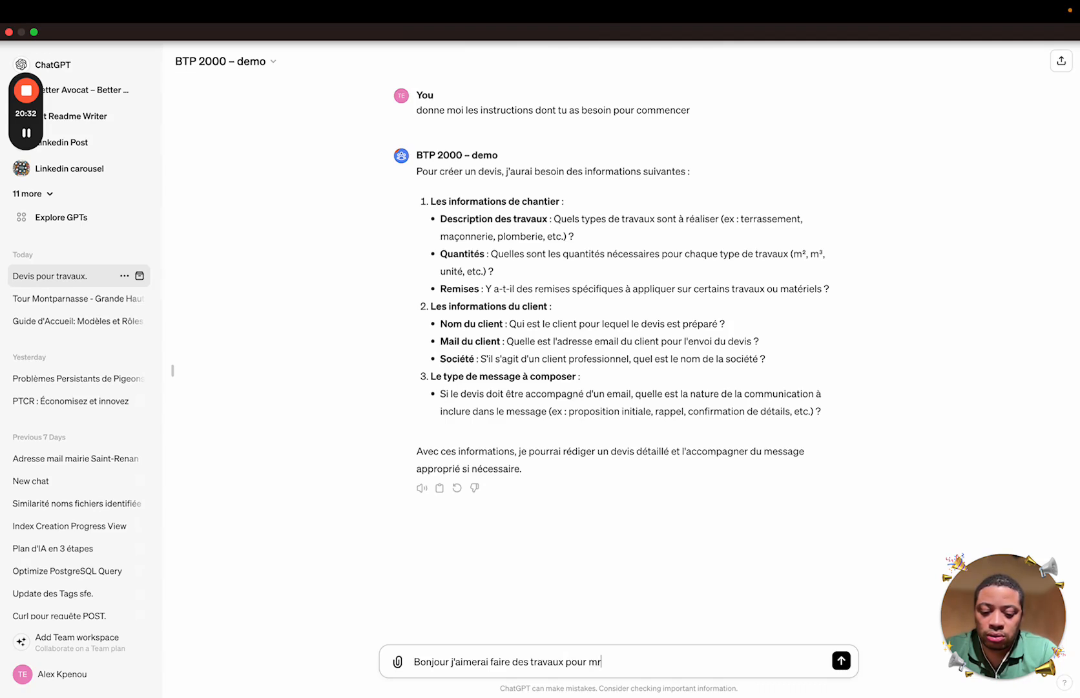
key(BackSpace)
text(M )
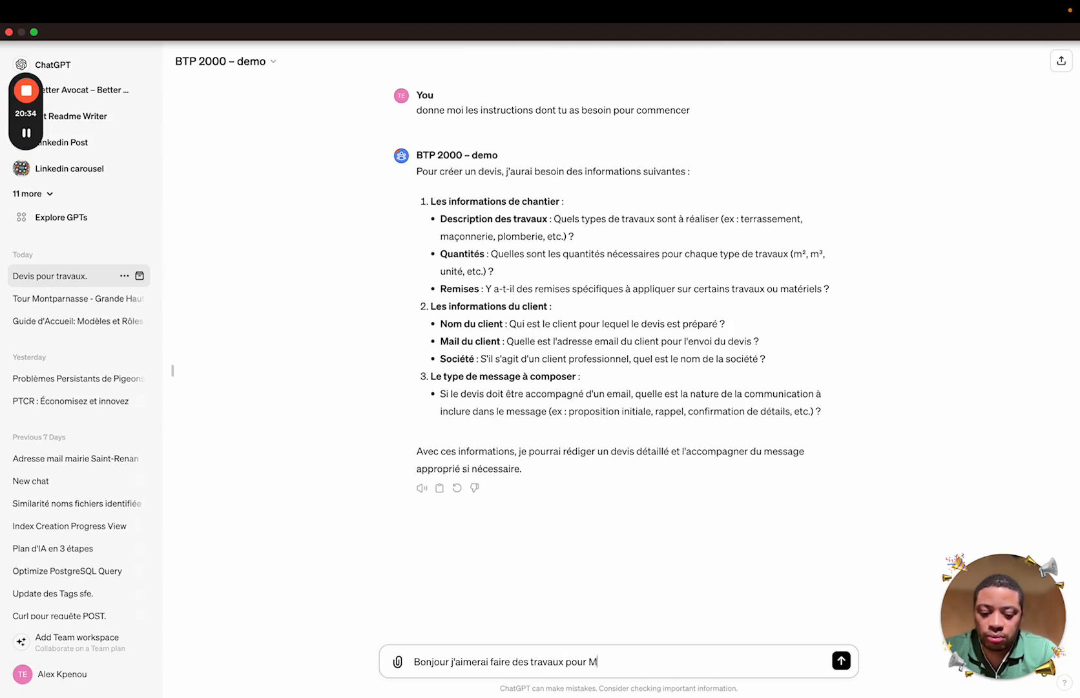
text(dupo)
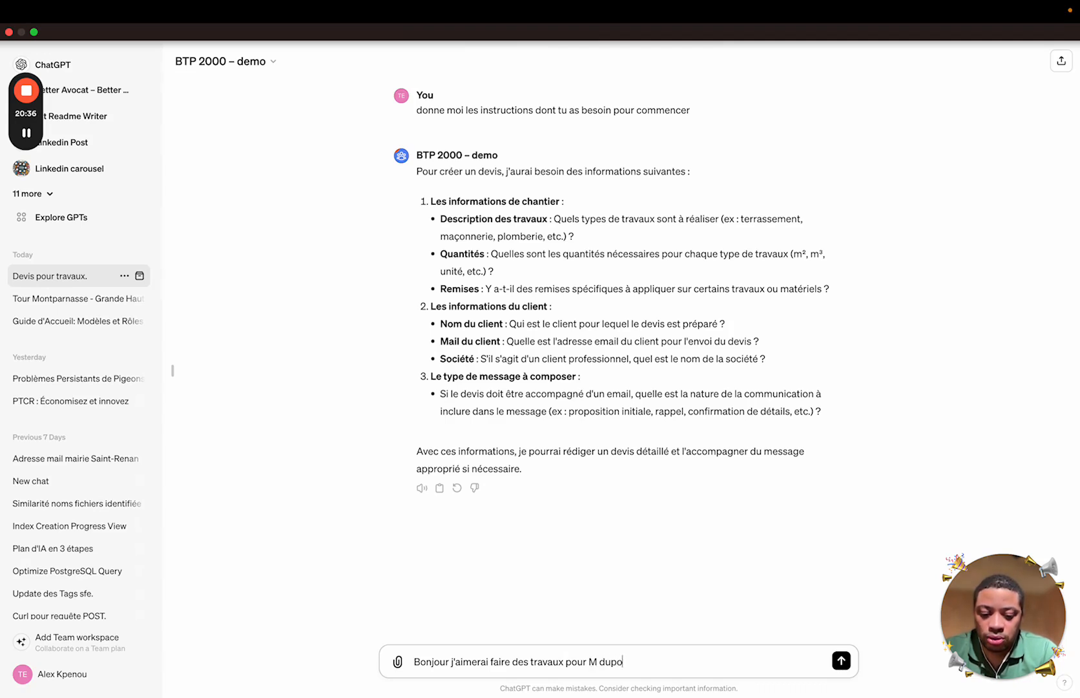
text(nt,)
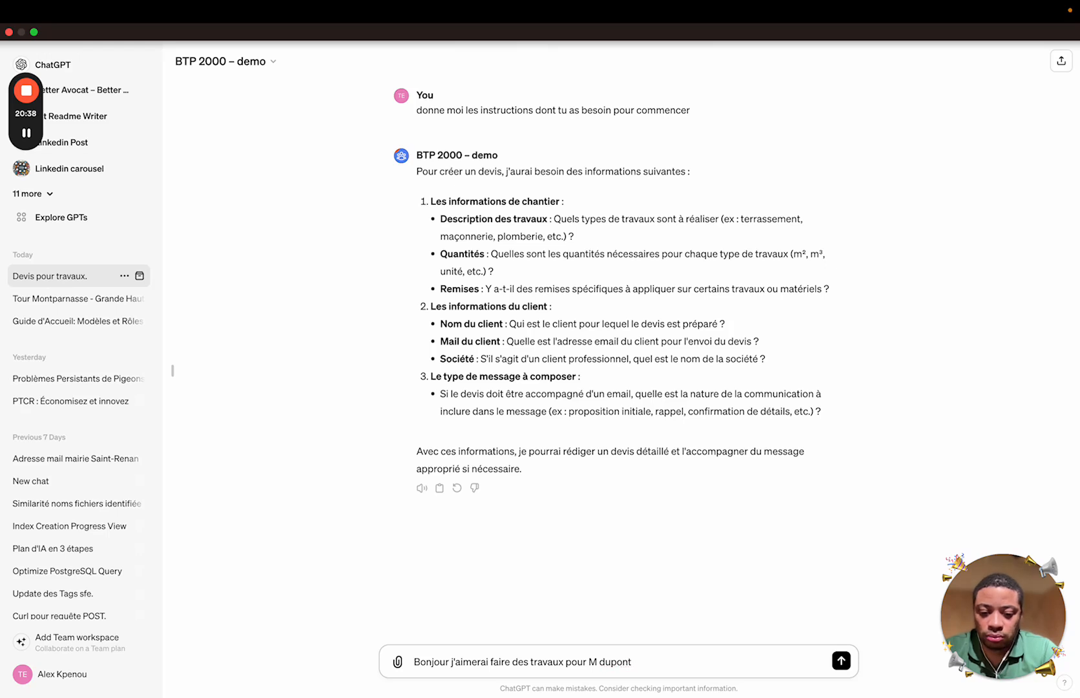
key(BackSpace)
key(shift+Return)
text(il a une terr)
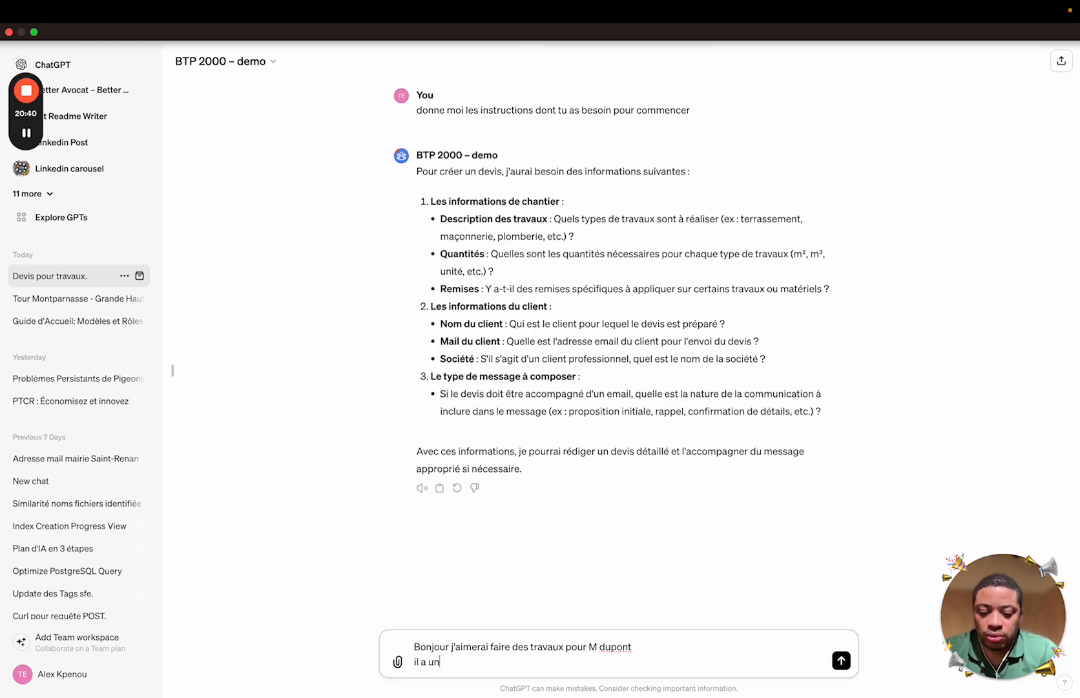
key(BackSpace)
key(BackSpace)
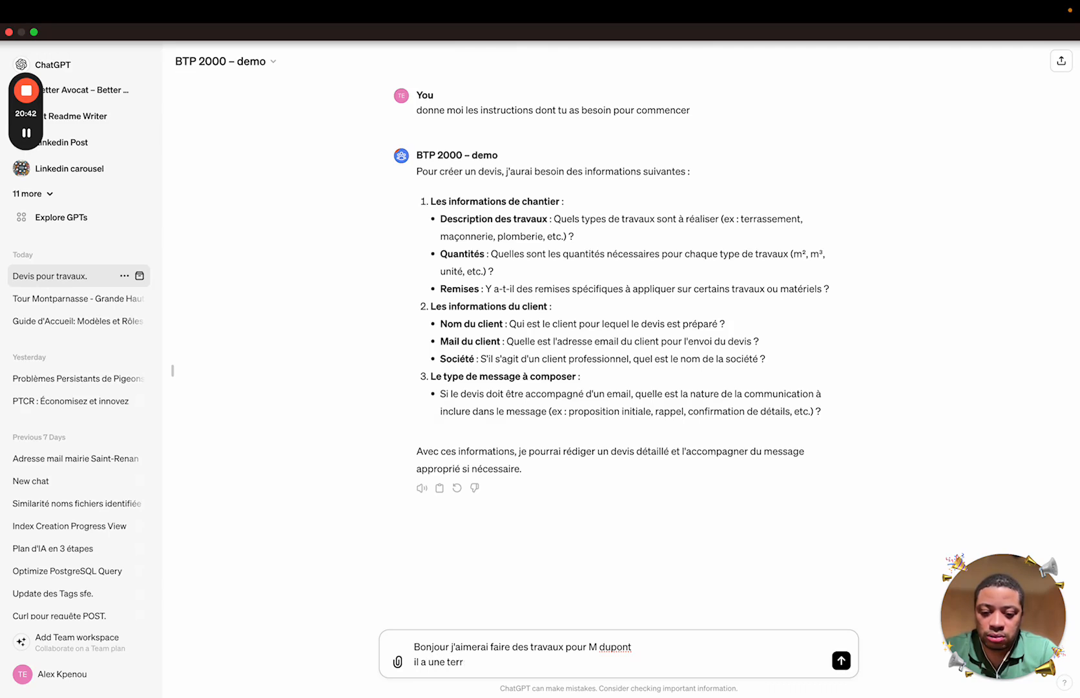
text(asse de )
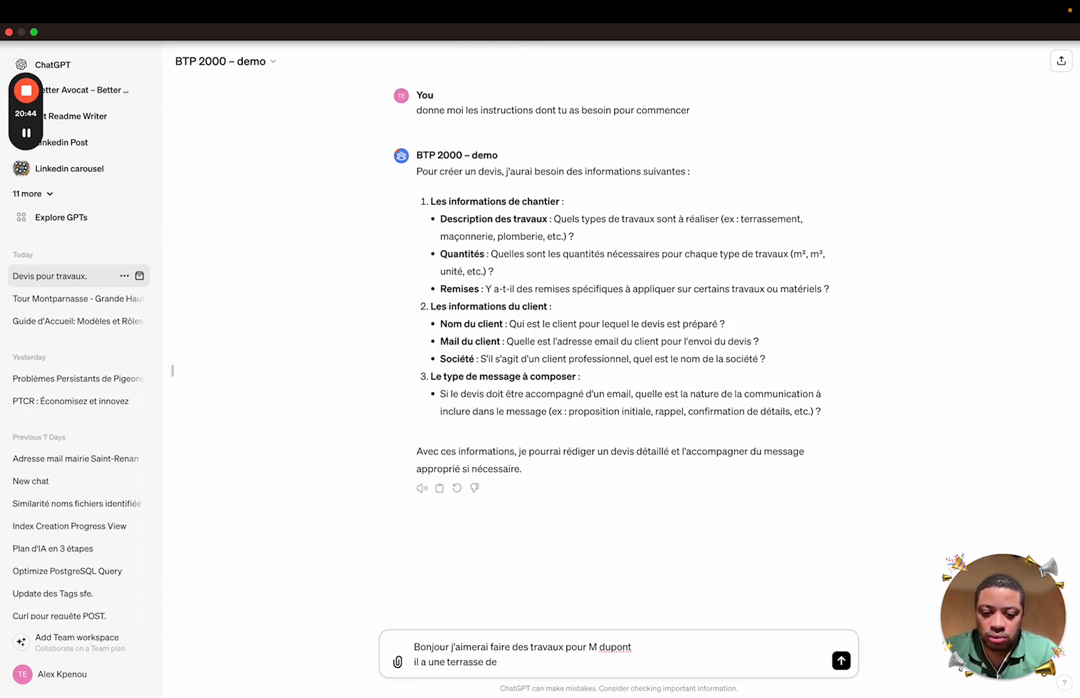
text(40)
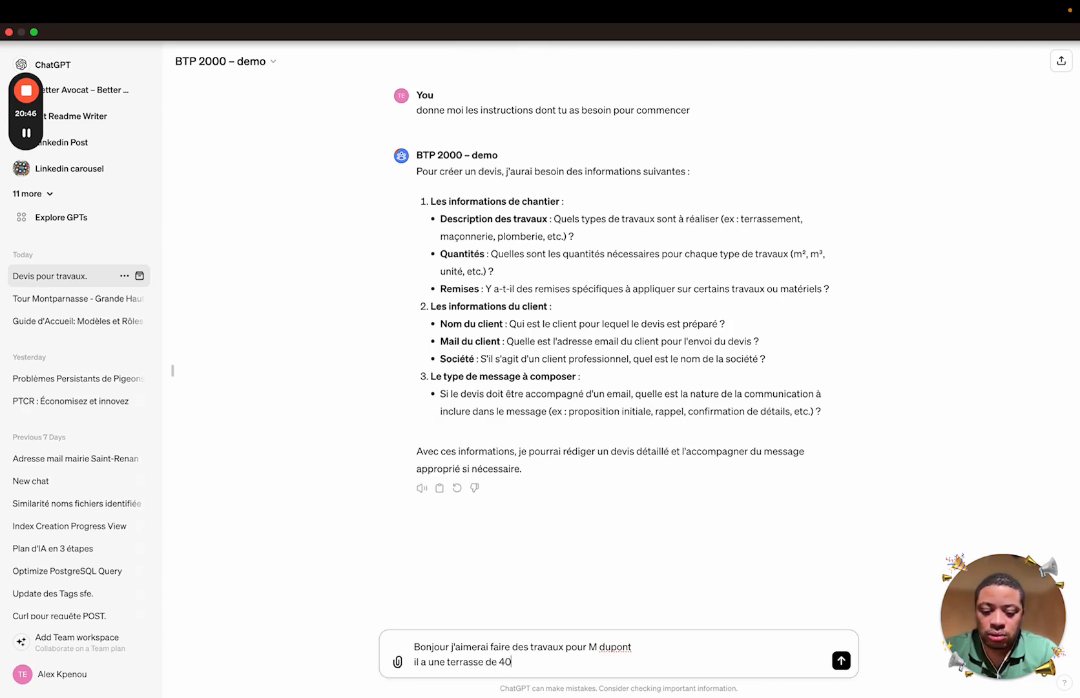
text(m2 en)
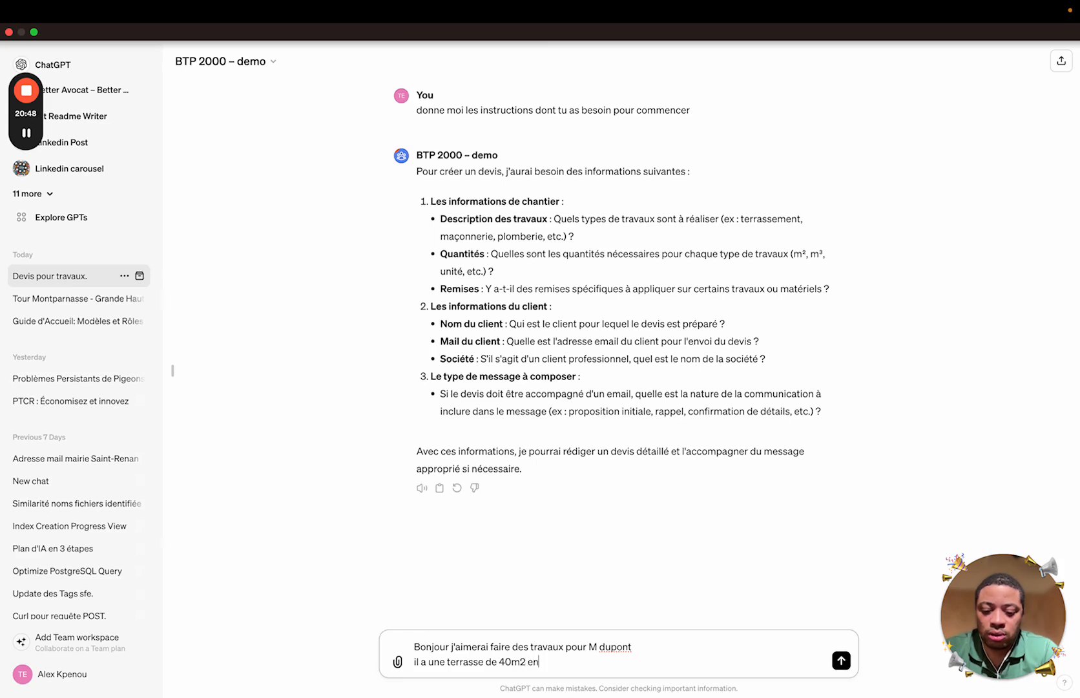
text( bois à faire)
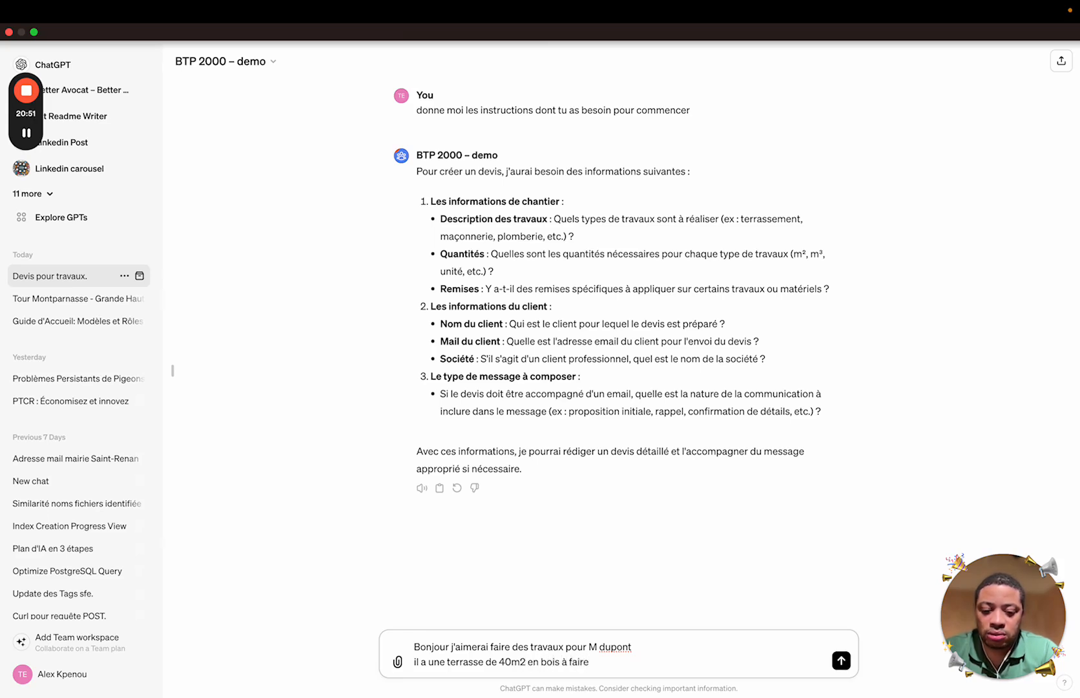
Add a 200m2 garden to create and 3D modelling at 2000e HT extra
key(shift+Return)
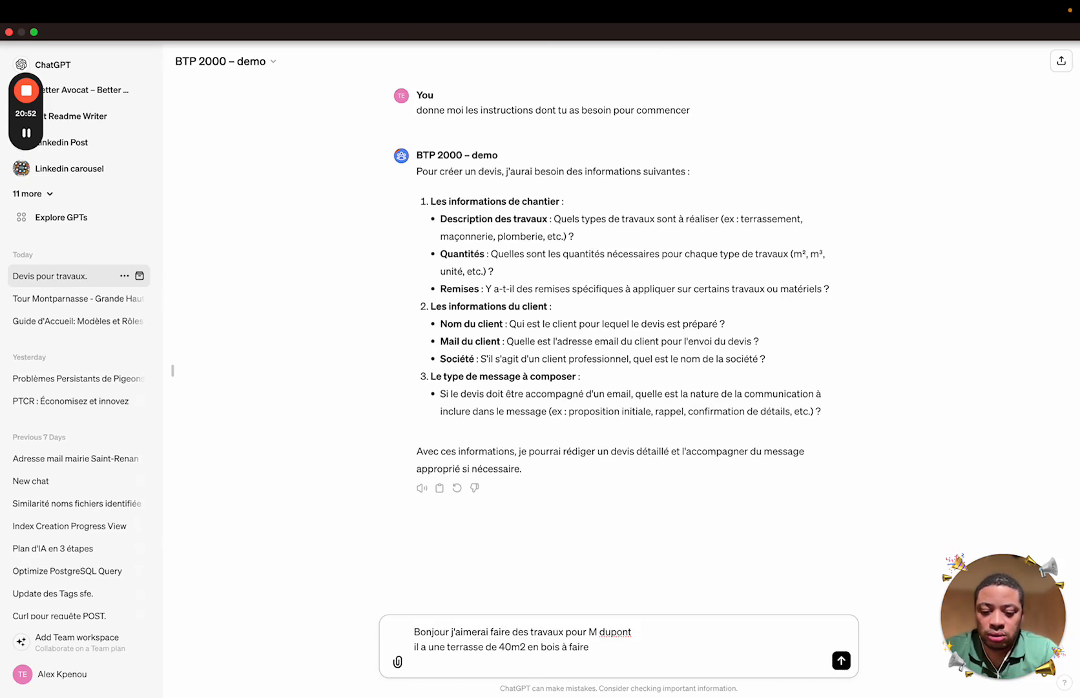
text(il a une)
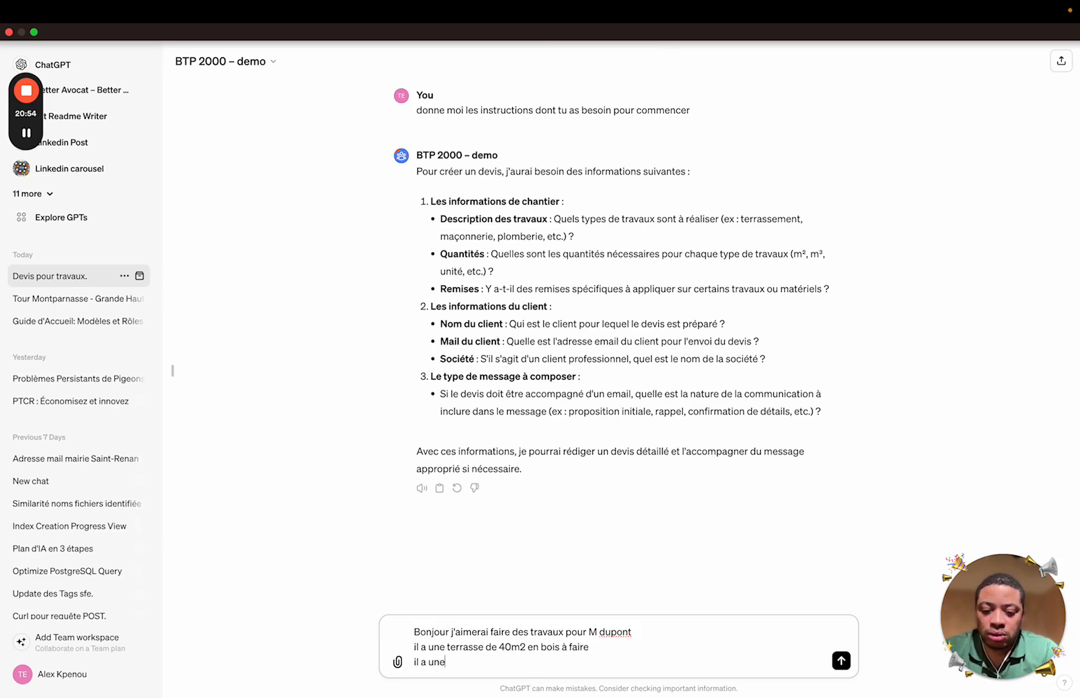
key(BackSpace)
text( jardin de 200m)
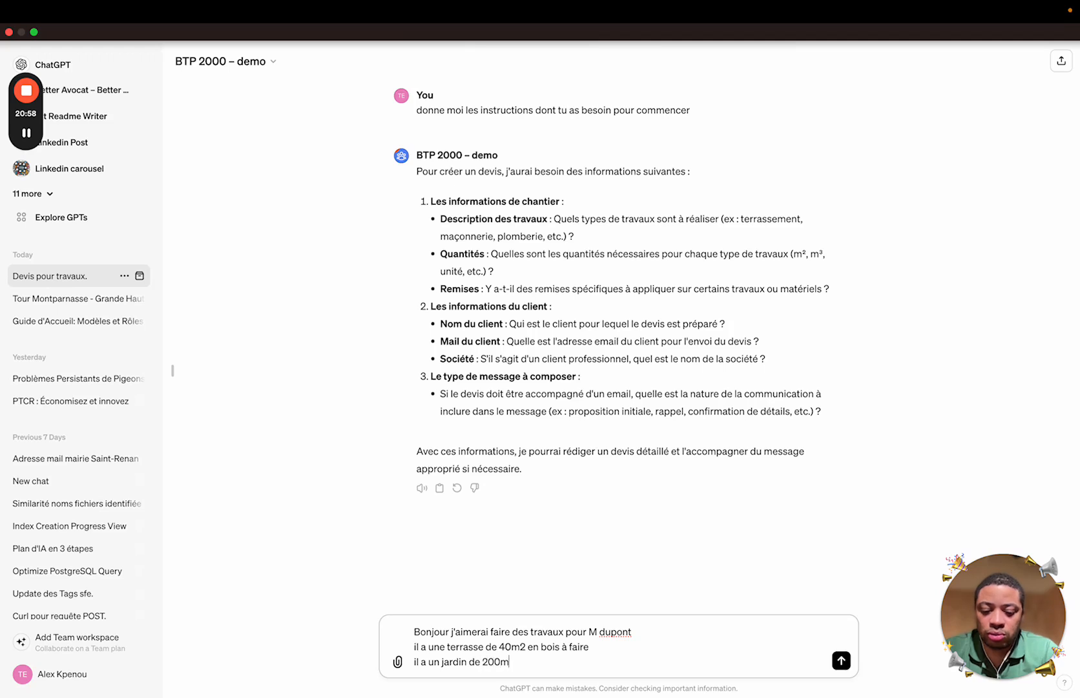
text(2 à fl)
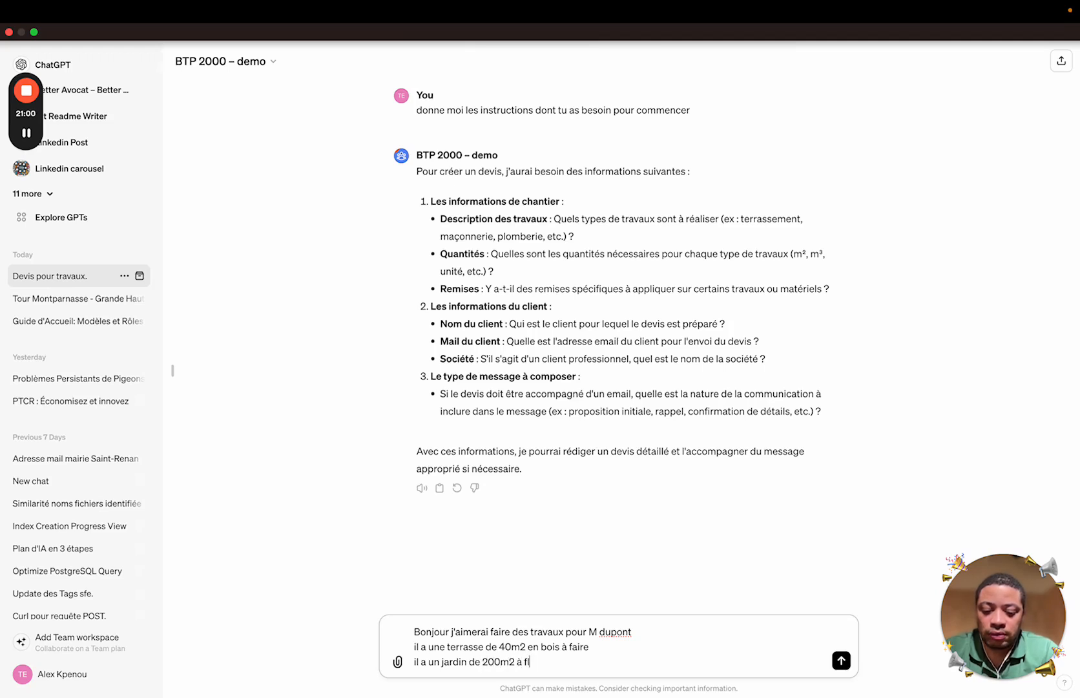
text(ueeu)
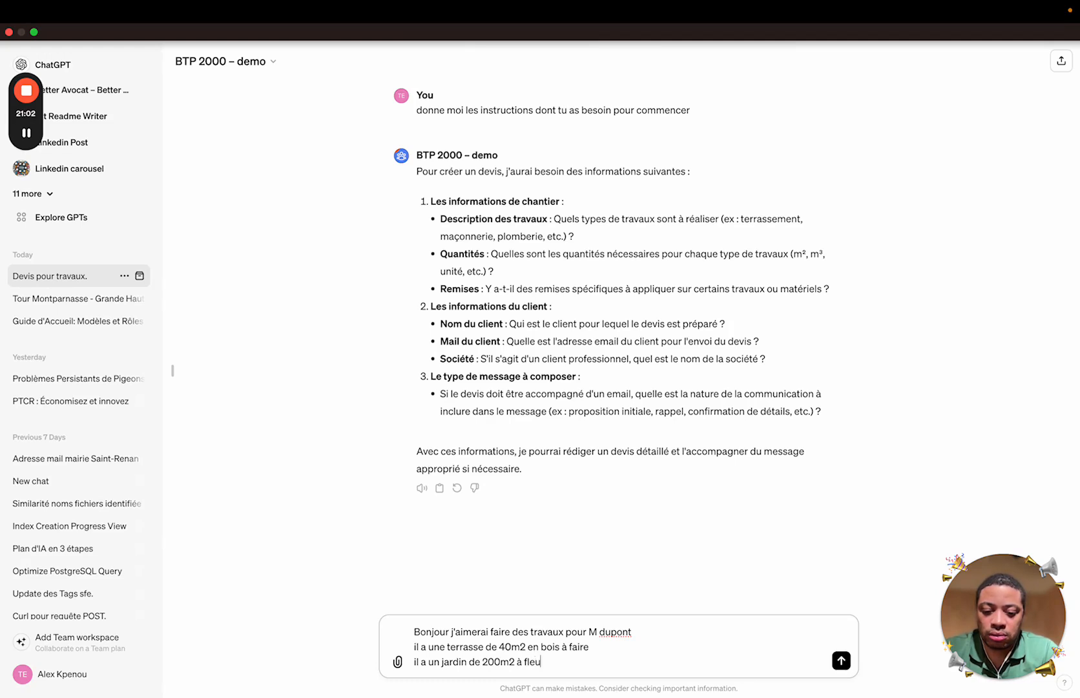
text(rir)
key(BackSpace)
key(BackSpace)
key(BackSpace)
key(BackSpace)
key(BackSpace)
key(BackSpace)
key(BackSpace)
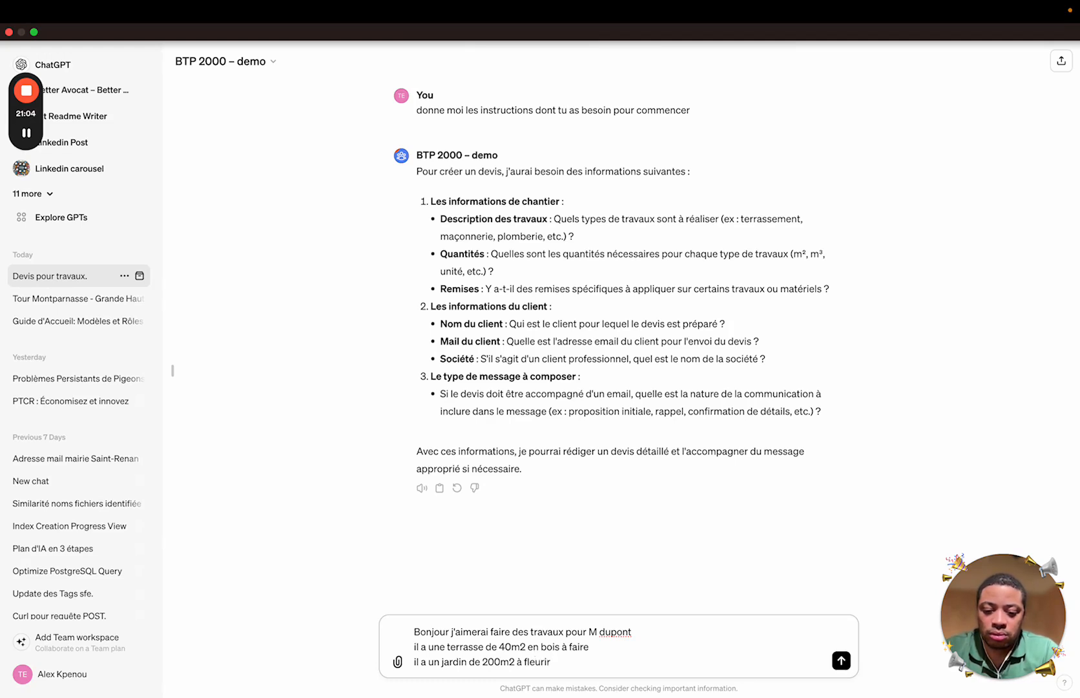
text(entrepris)
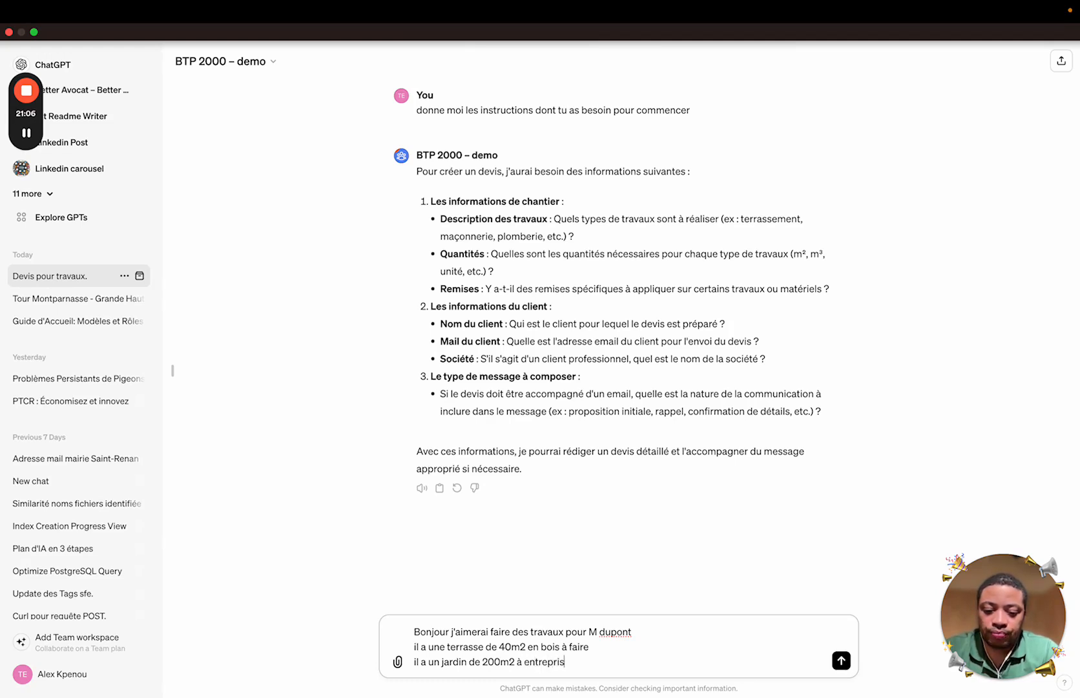
key(BackSpace)
key(BackSpace)
key(BackSpace)
key(BackSpace)
key(BackSpace)
text(créer)
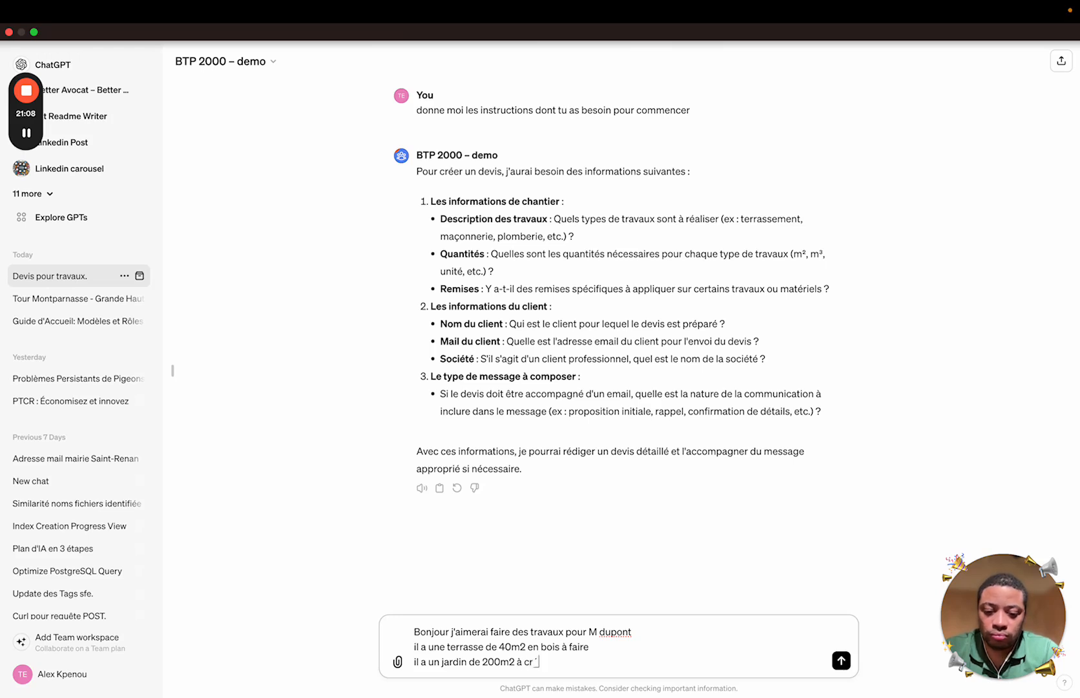
key(shift+Return)
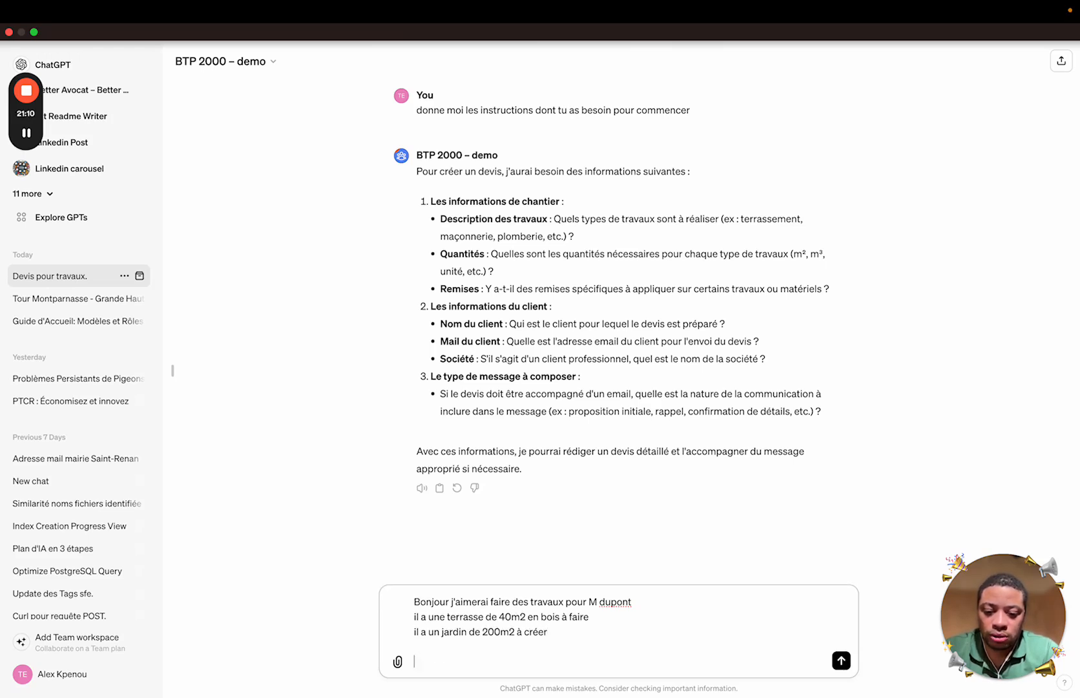
text(j'aimerai )
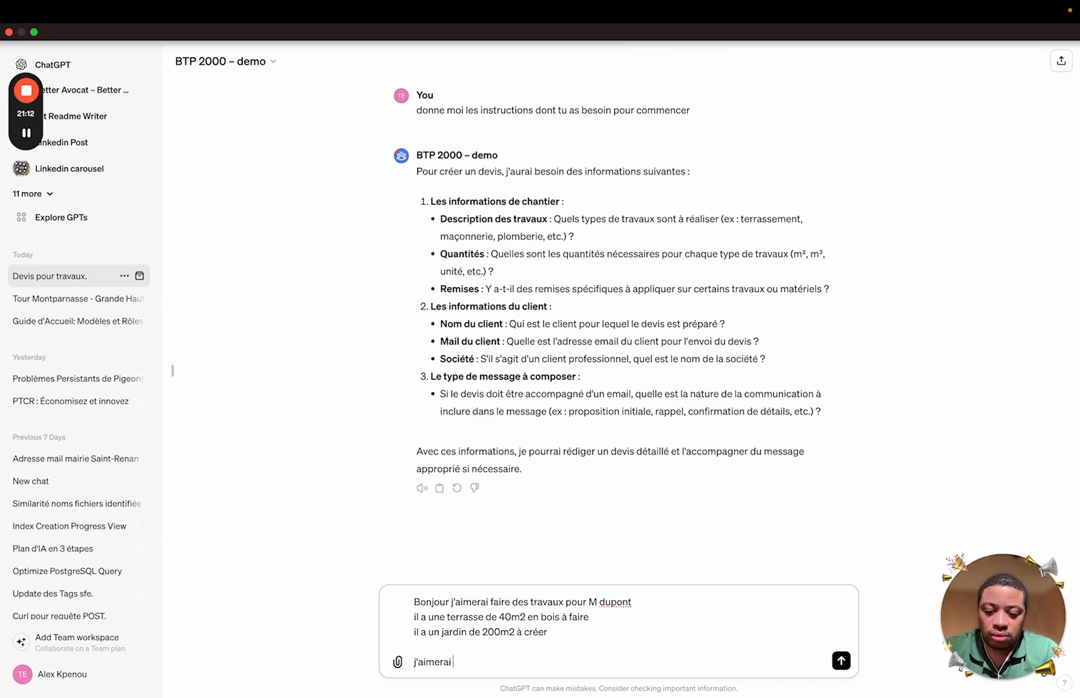
text(faire une modélisation)
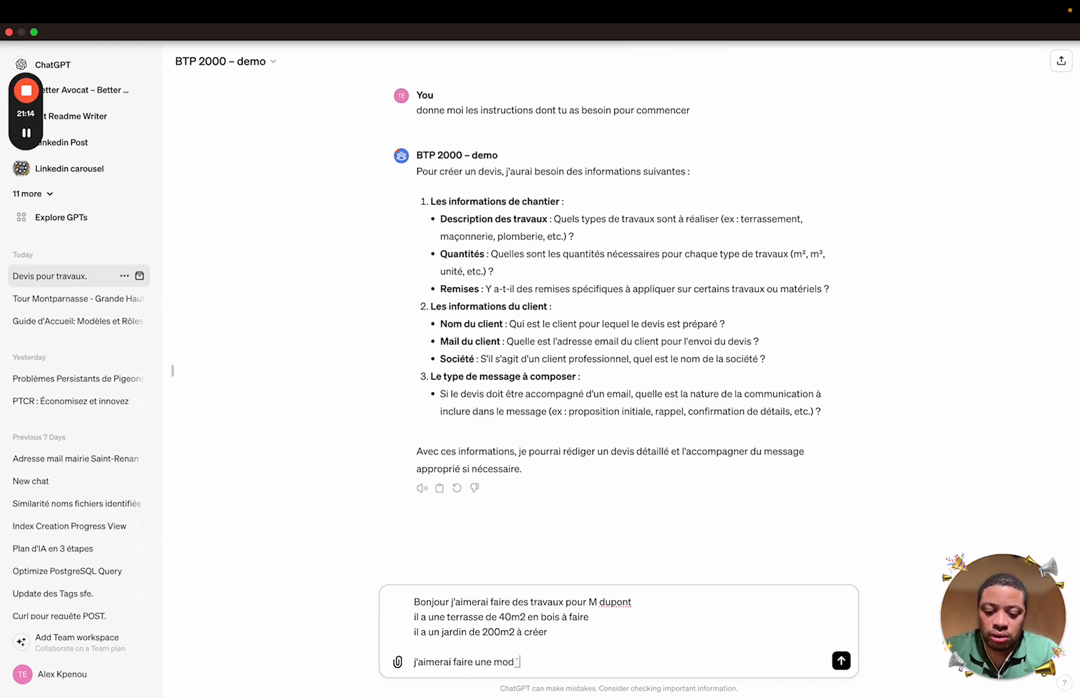
text( à 4)
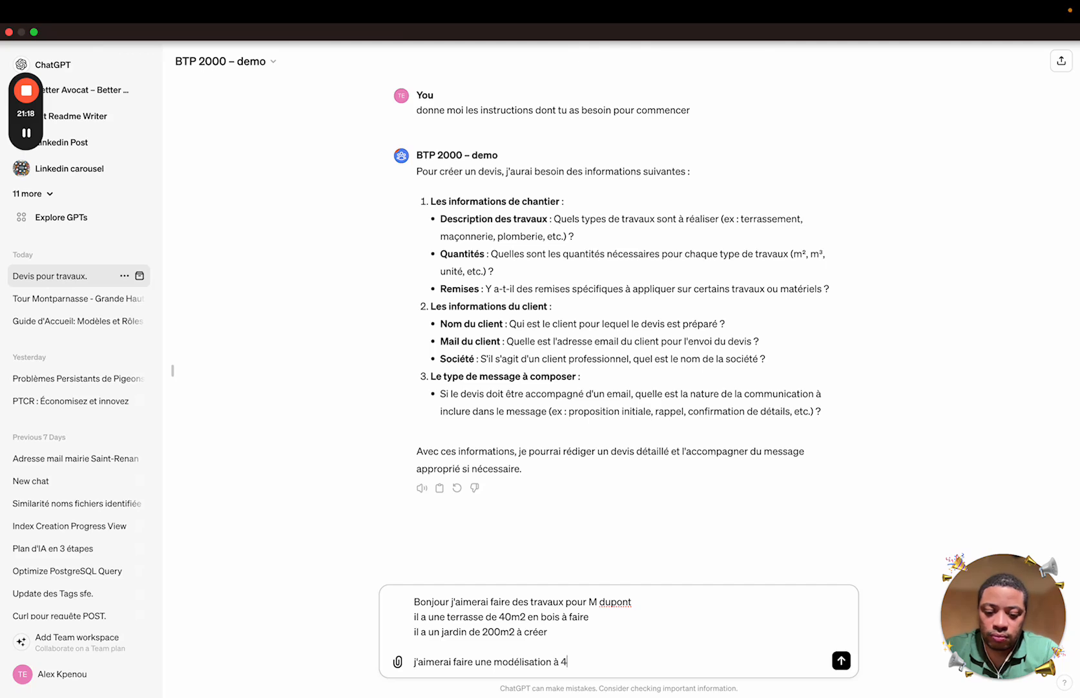
key(BackSpace)
text(2000e HT en )
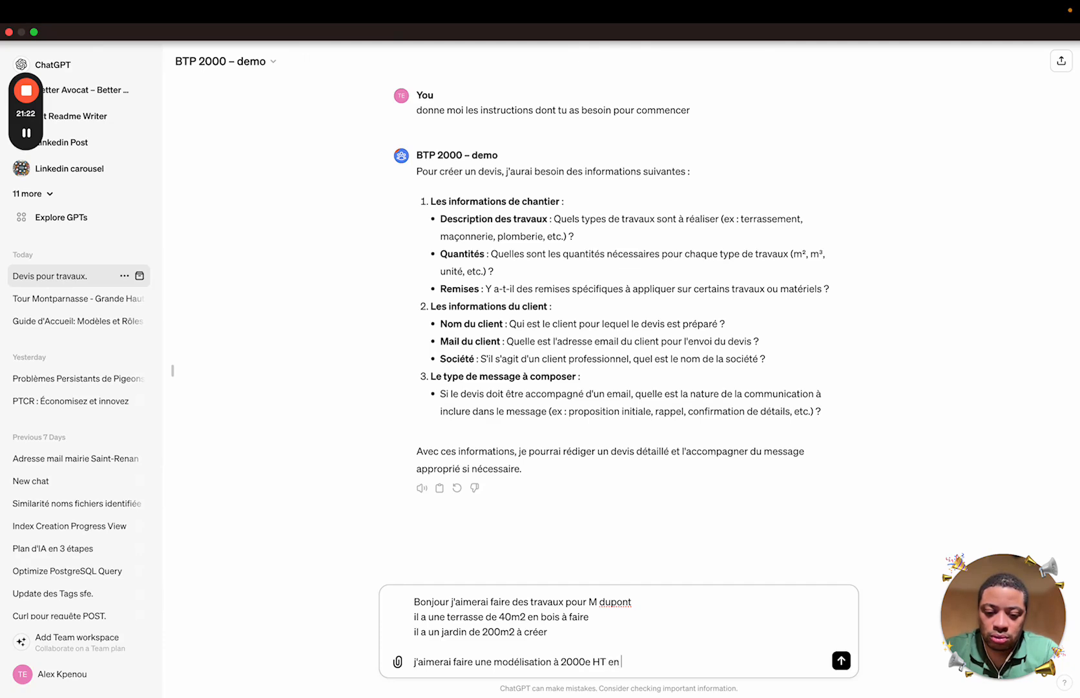
text(plus)
Add the client's e-mail, 'particulier' status and 'pas de mail pour le moment', then send
key(shift+Return)
key(shift+Return)
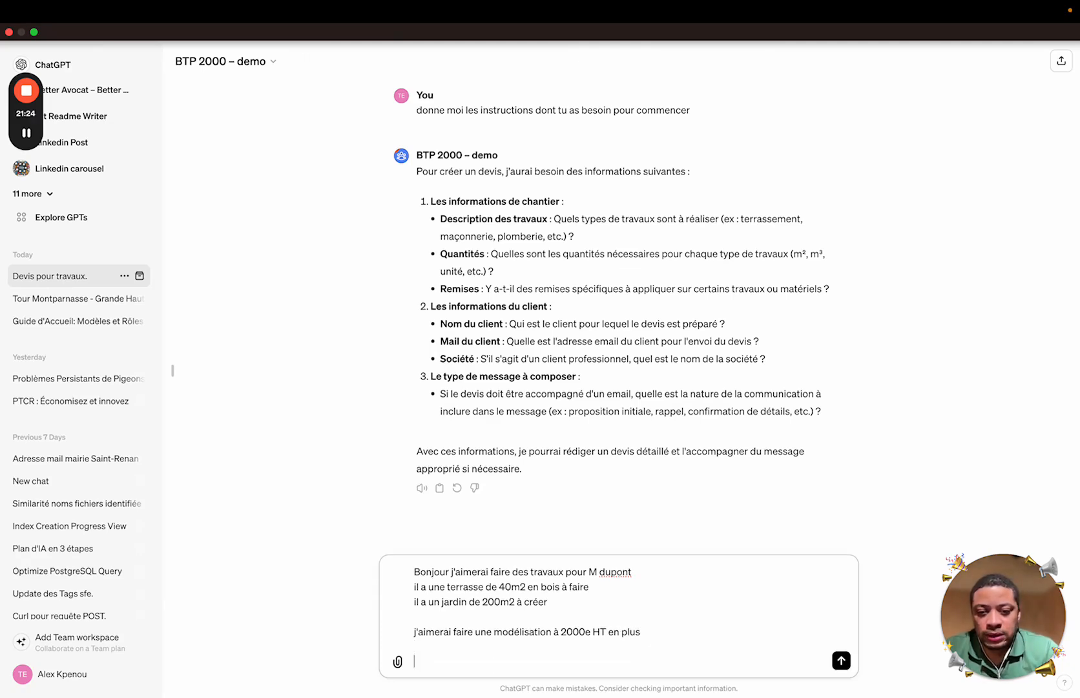
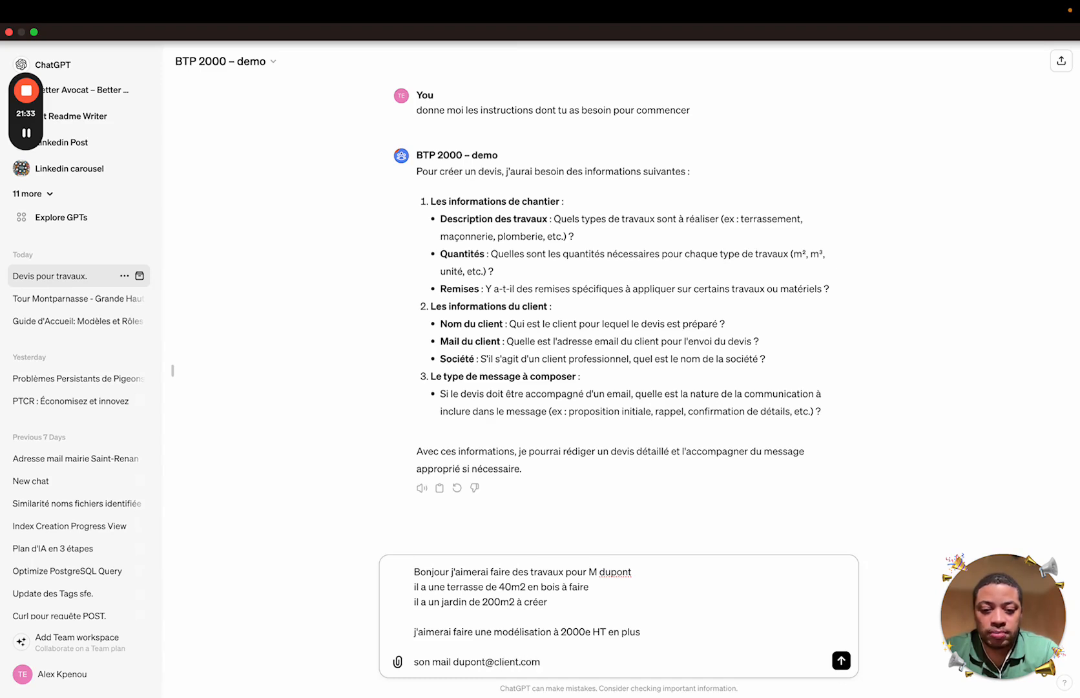
key(shift+Return)
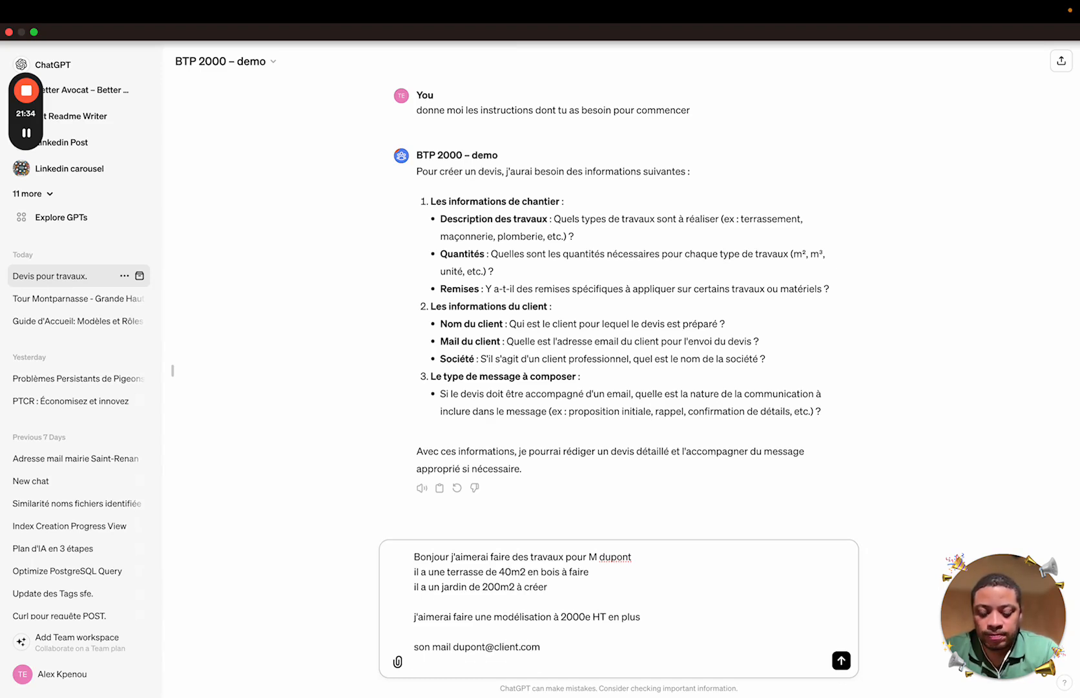
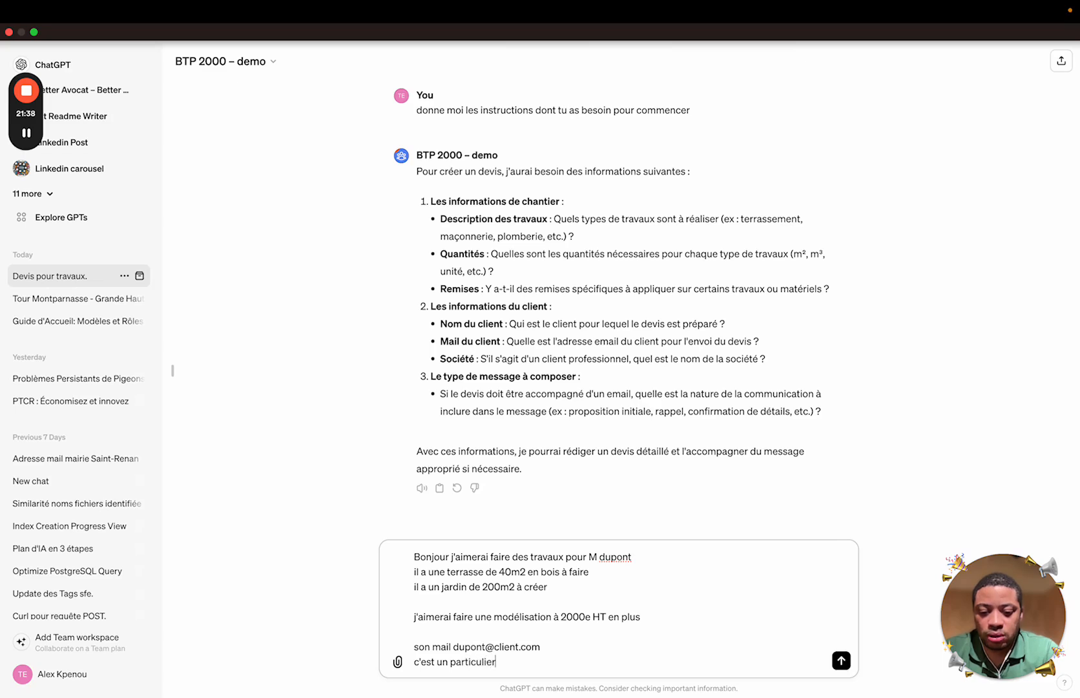
key(shift+Return)
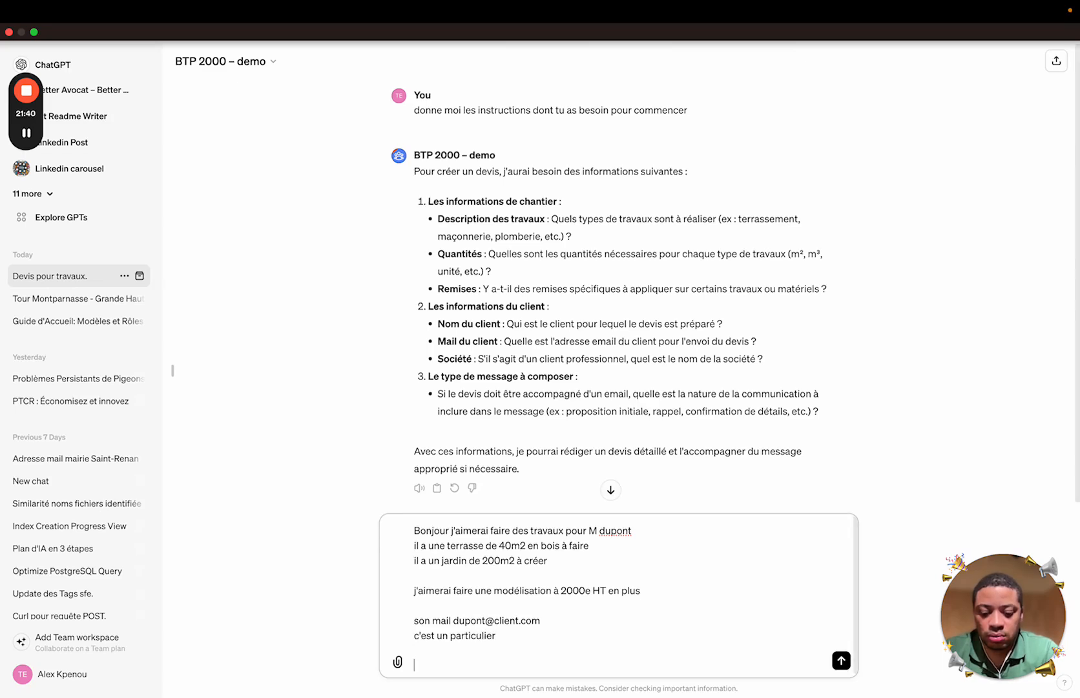
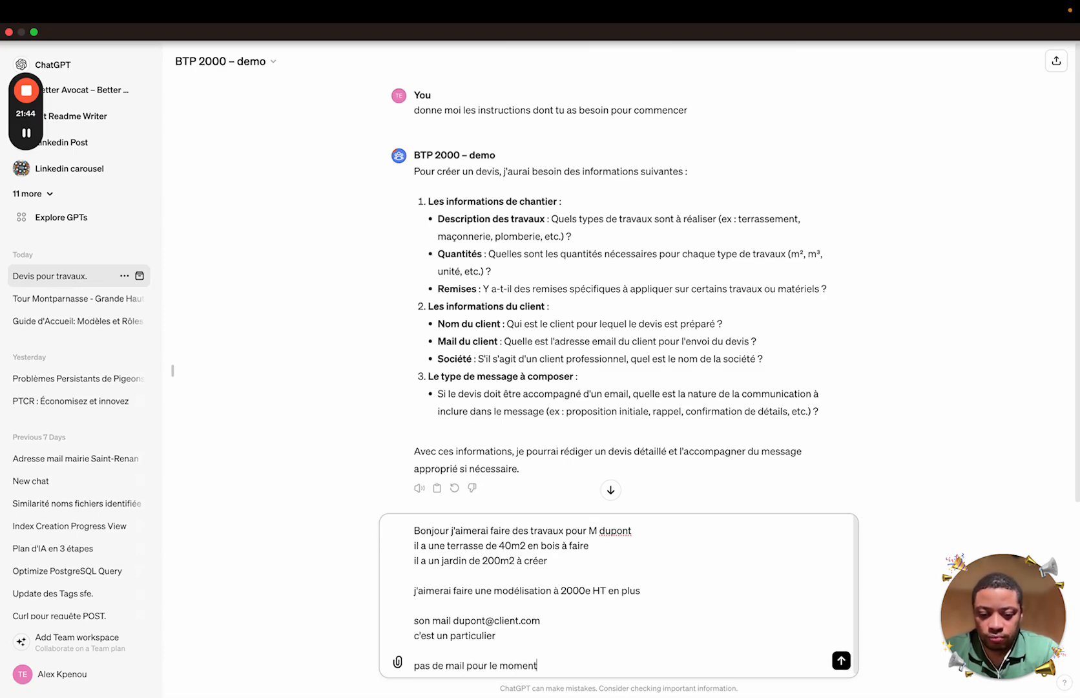
key(Return)
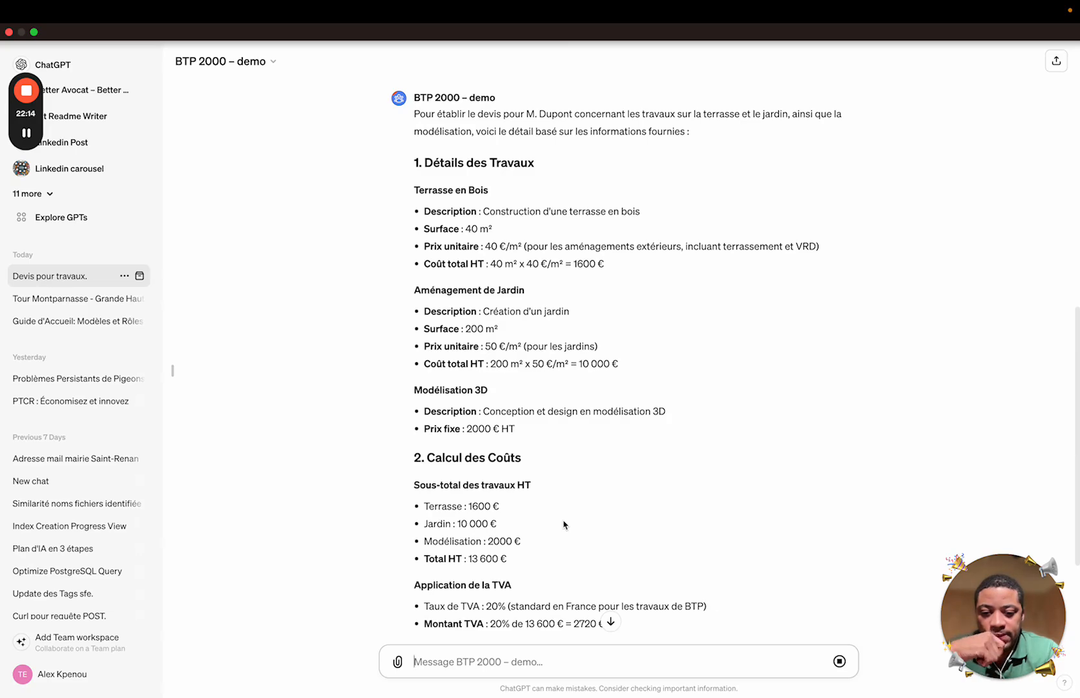
Scroll through the generated quote to the Détail du Devis table totalling 16 320 € TTC
scroll(564, 524, down, 3)
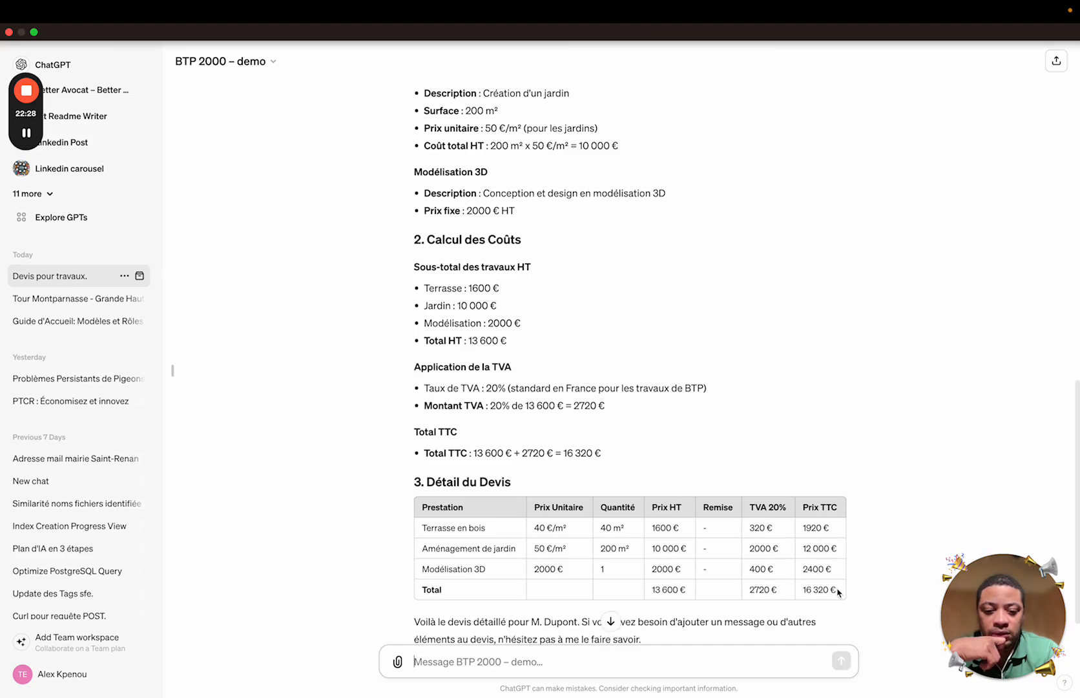
scroll(830, 555, down, 2)
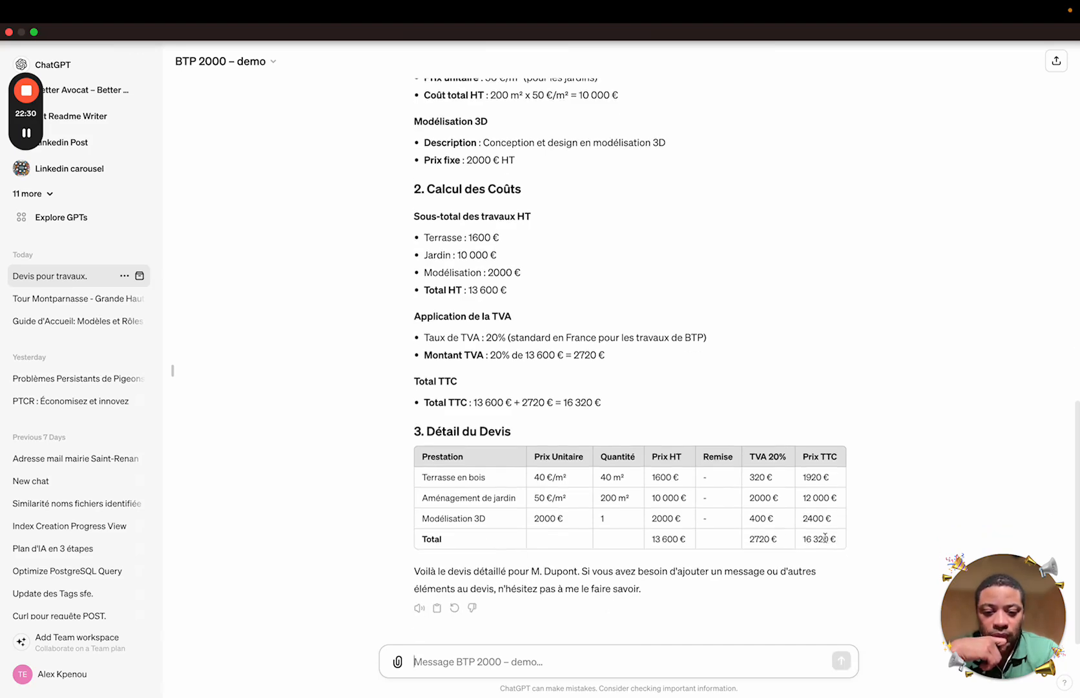
click(551, 662)
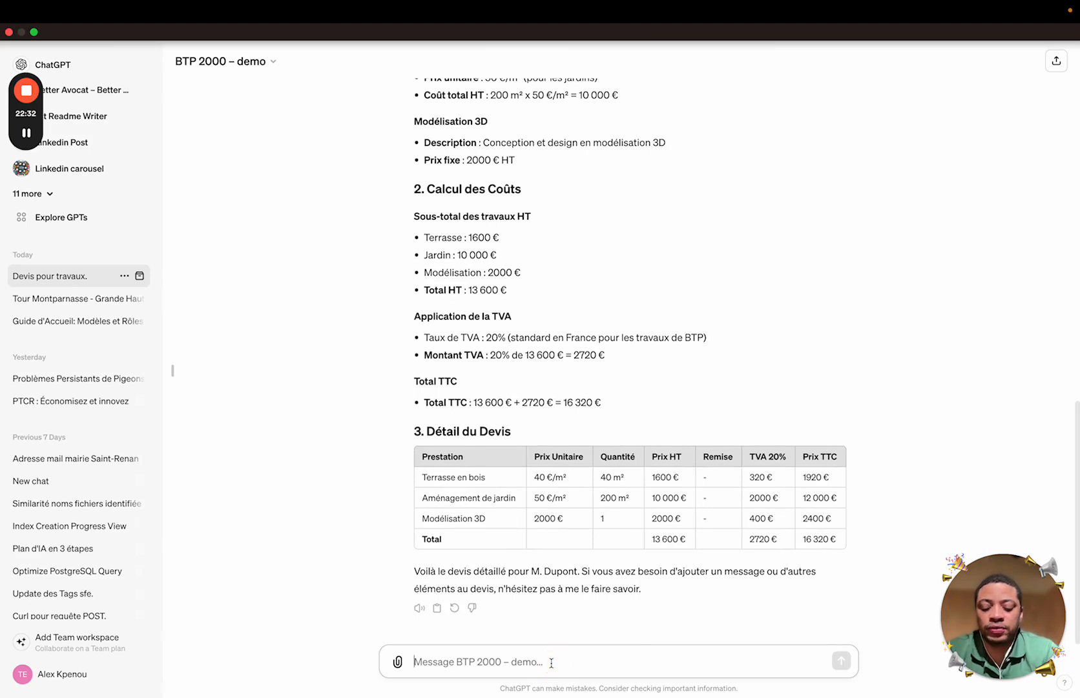
Request 15% off the 3D modelling and 6% off the wooden terrace
text(okay fais moi 1)
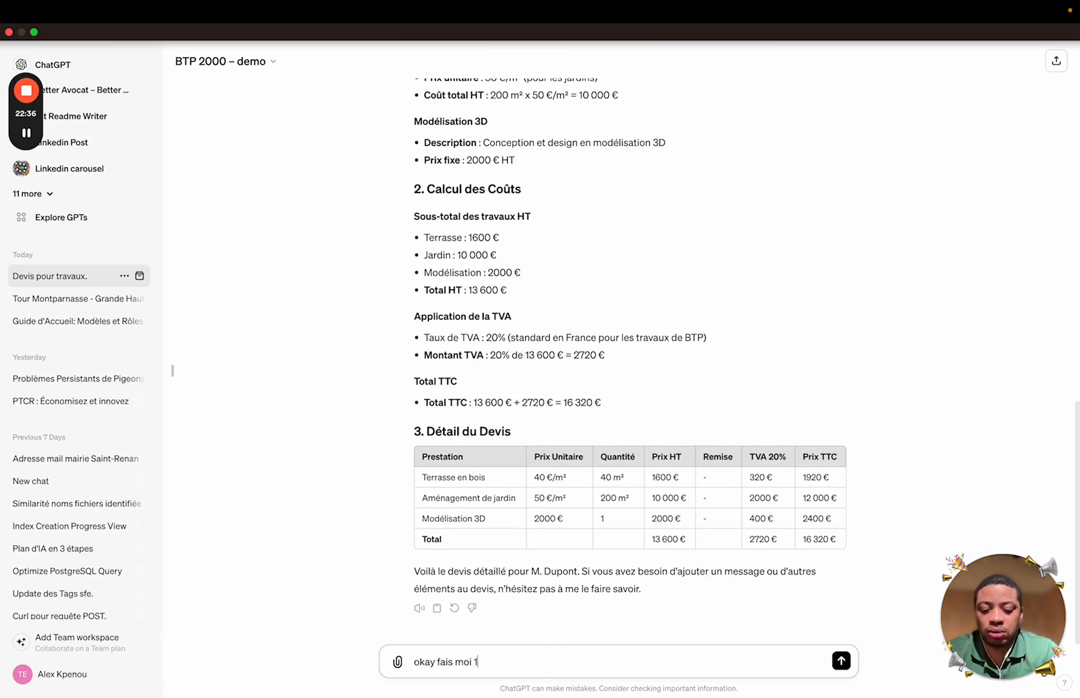
text(5% de remi)
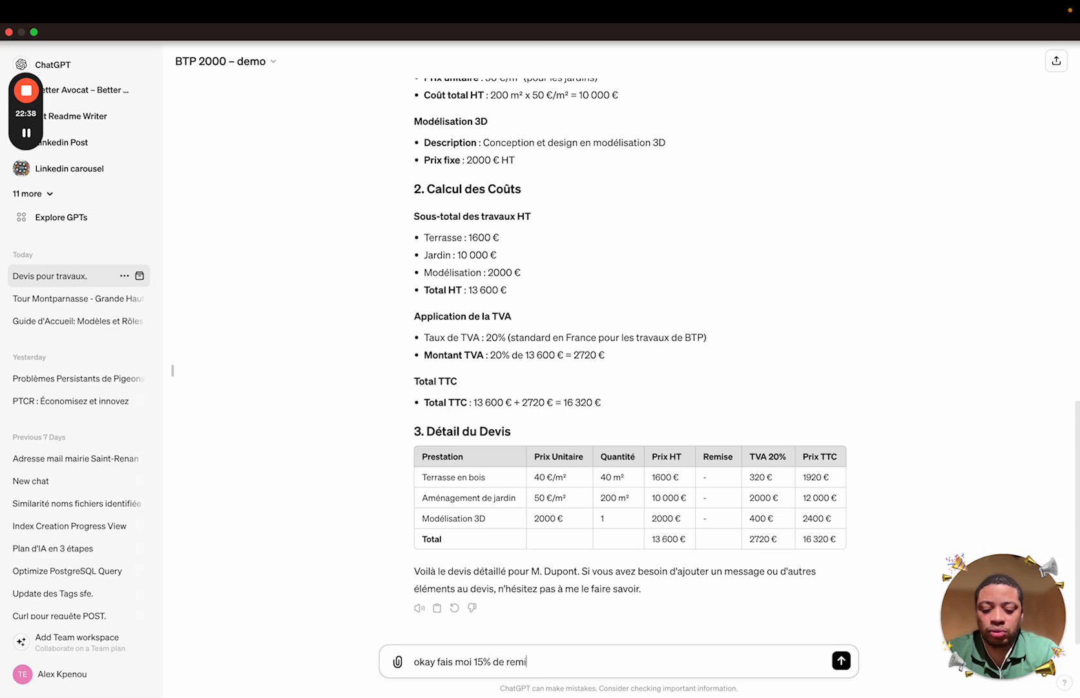
text(se sur les)
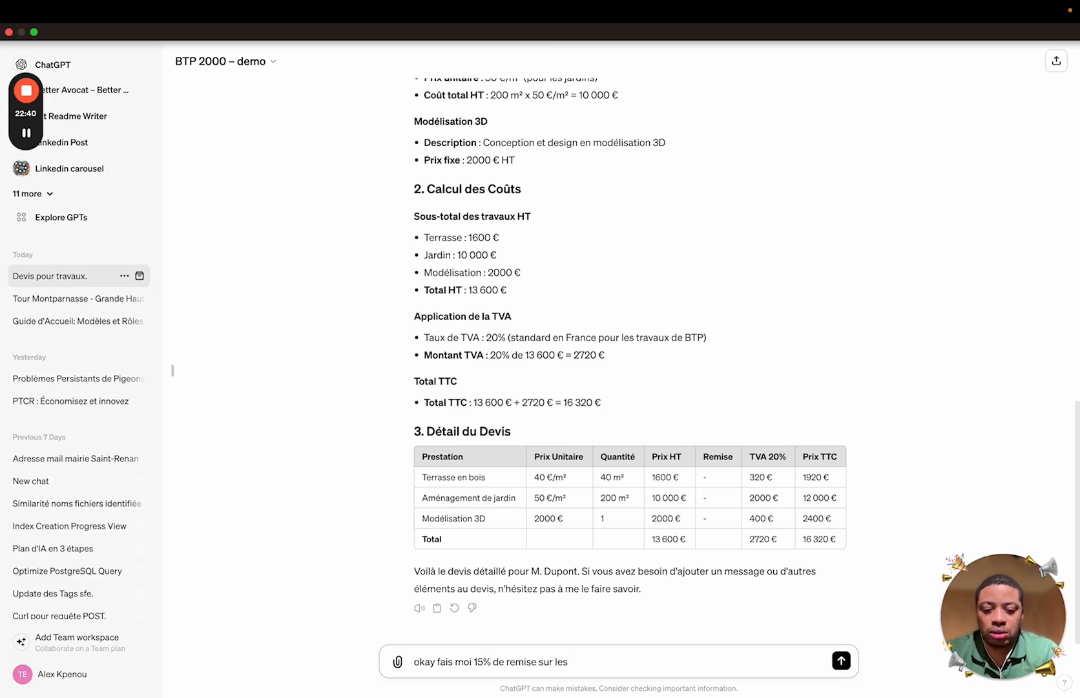
key(BackSpace)
key(BackSpace)
text(a modéli)
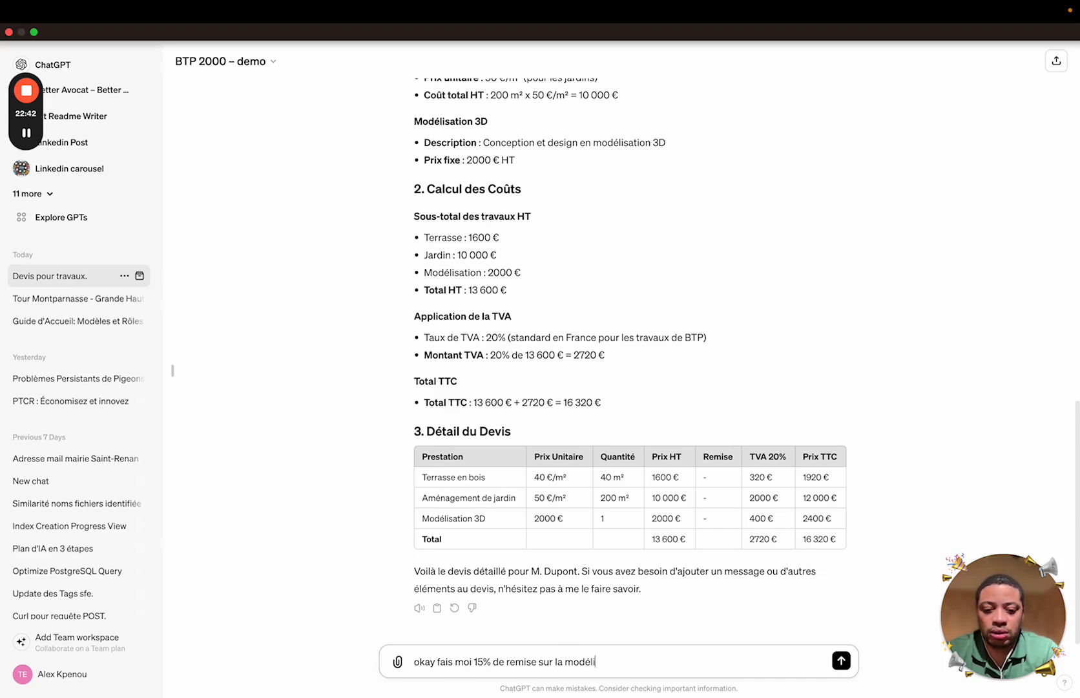
text(sation )
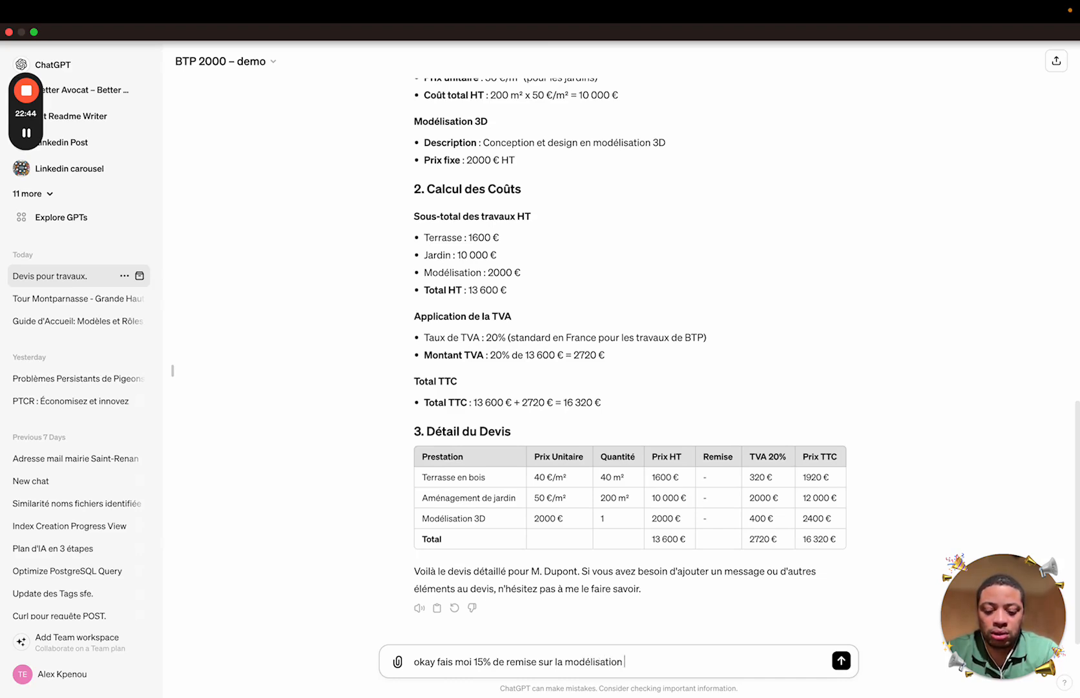
text(#3)
key(BackSpace)
key(BackSpace)
text(3D et)
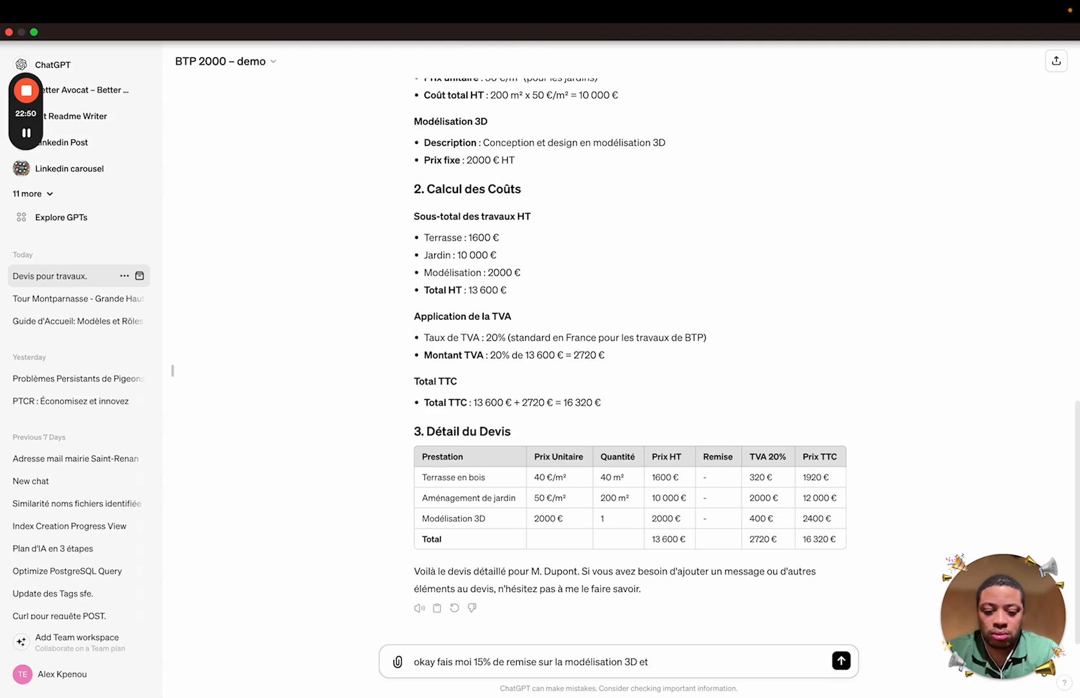
text( 6)
text(% de remis)
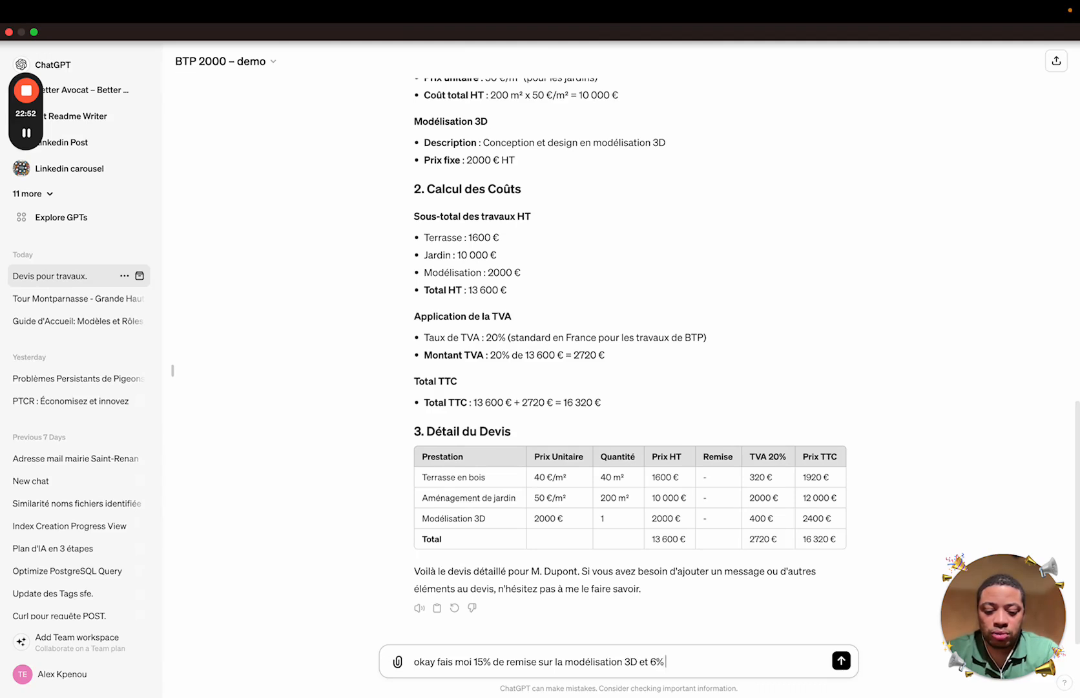
text(e sur la terra)
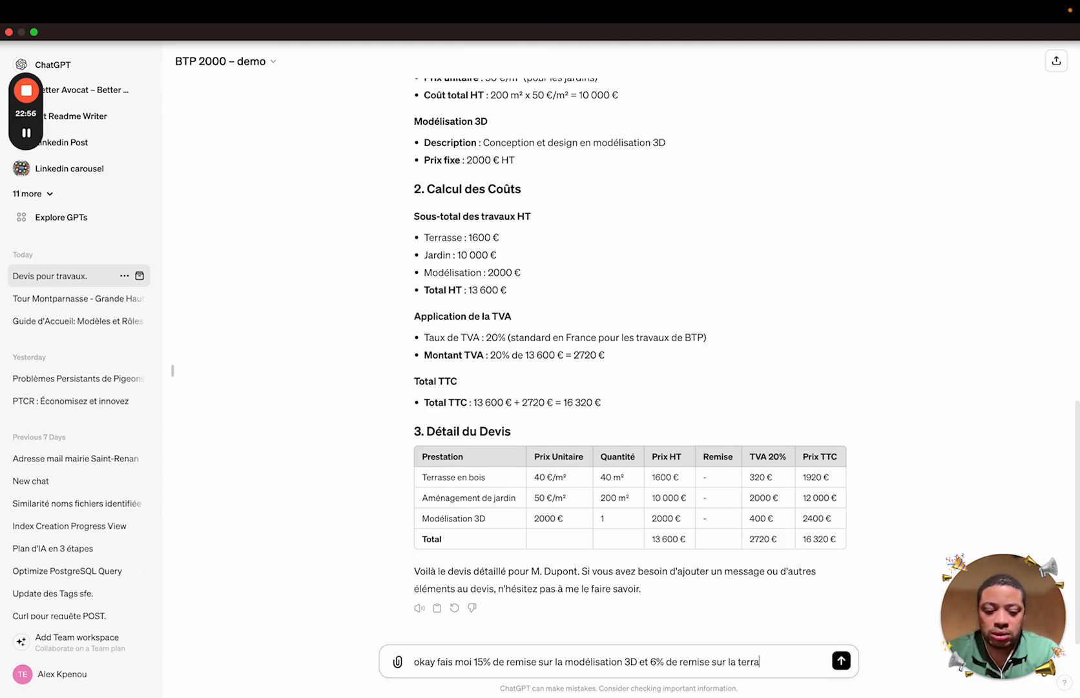
text(se en boi)
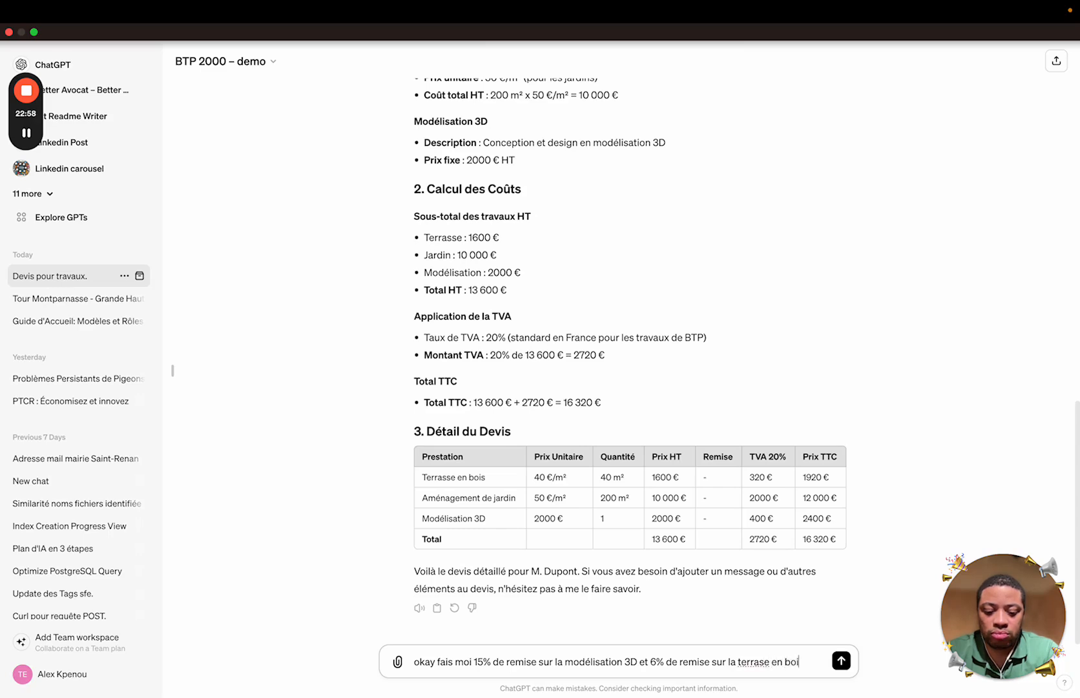
text(s stp)
key(Return)
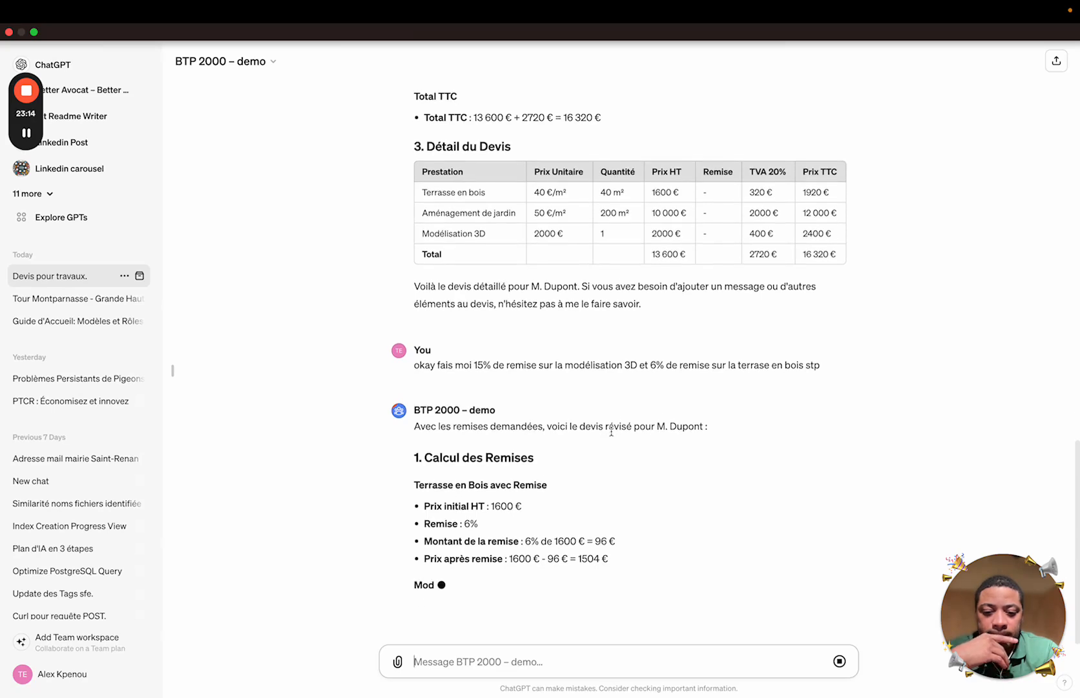
Check 6% * 1600 in Spotlight, then clear the query
key(super+space)
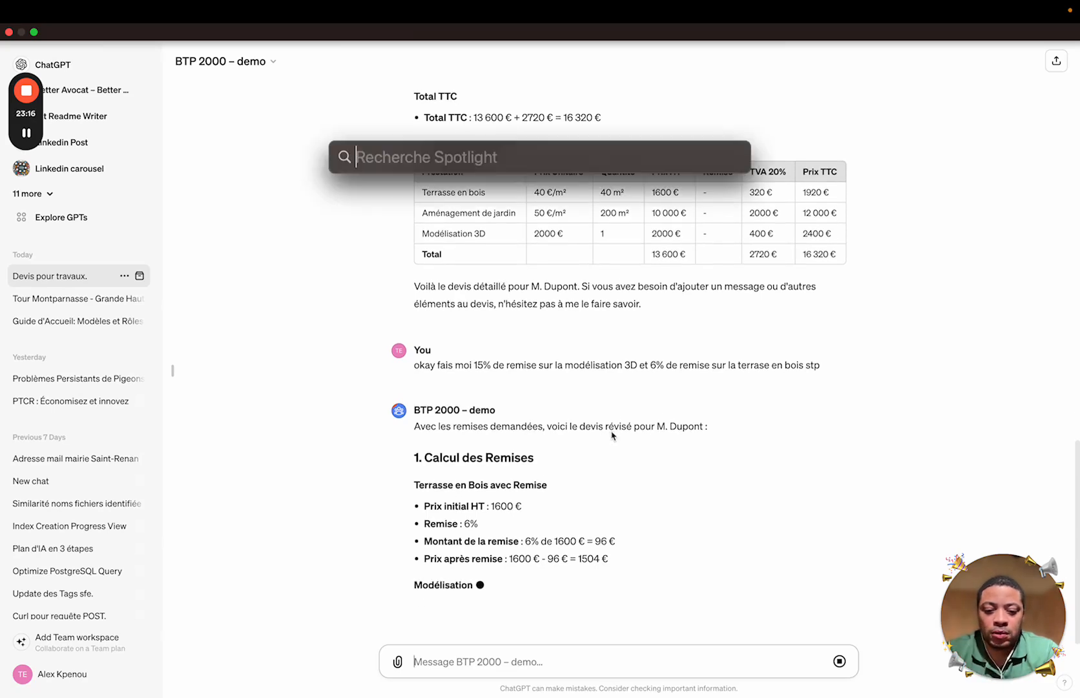
text(6%)
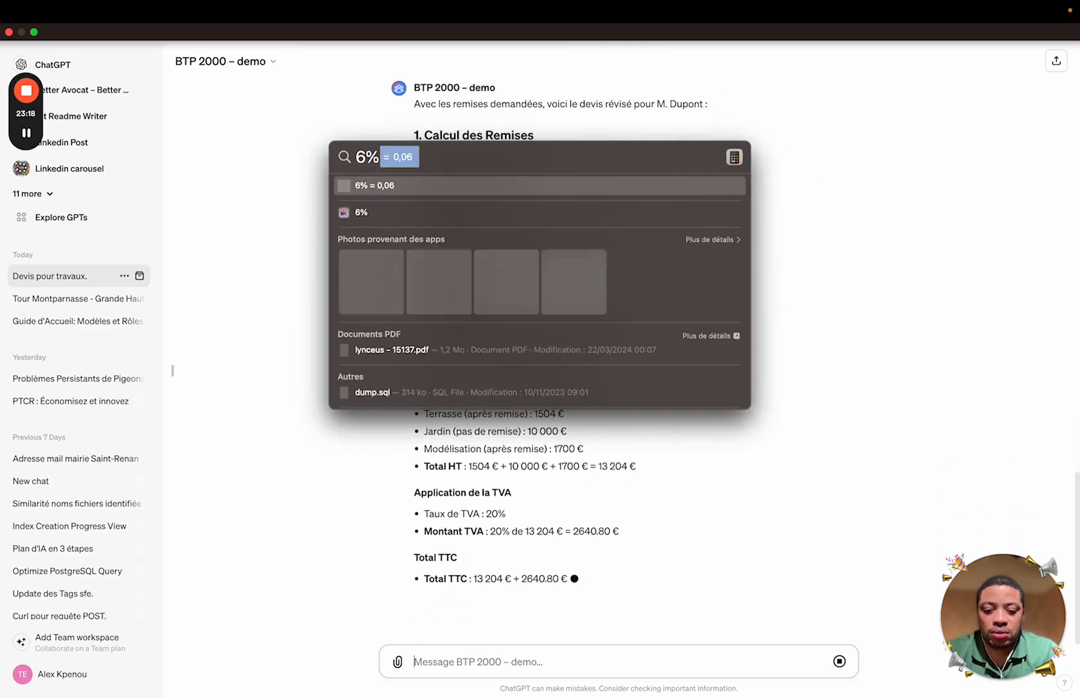
text( * 1)
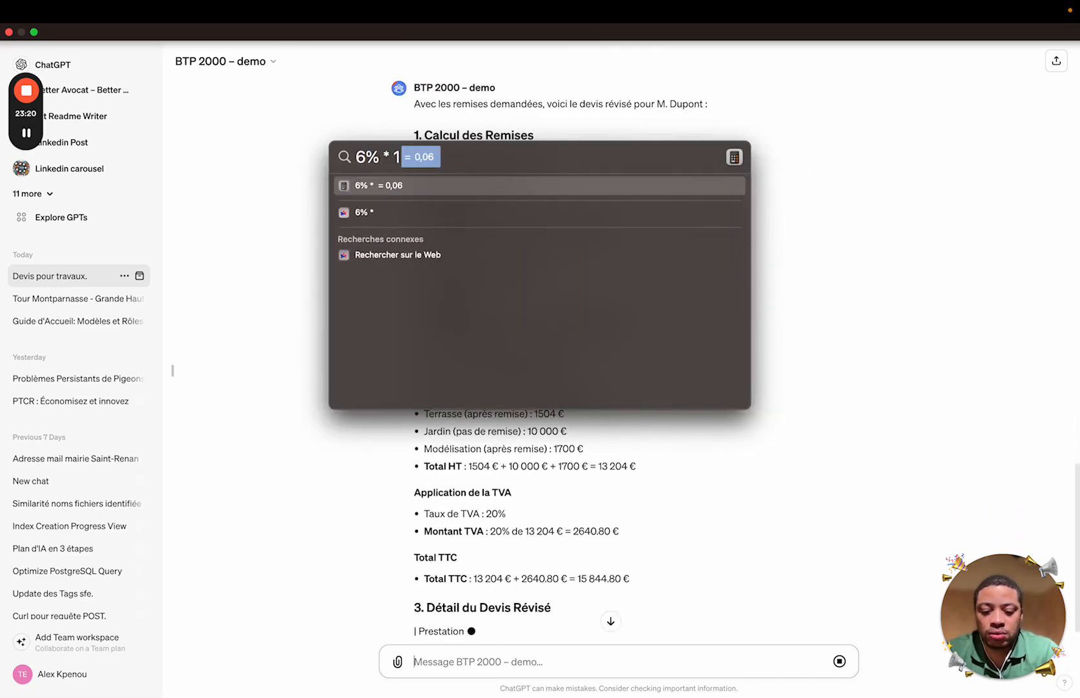
text(600)
key(Escape)
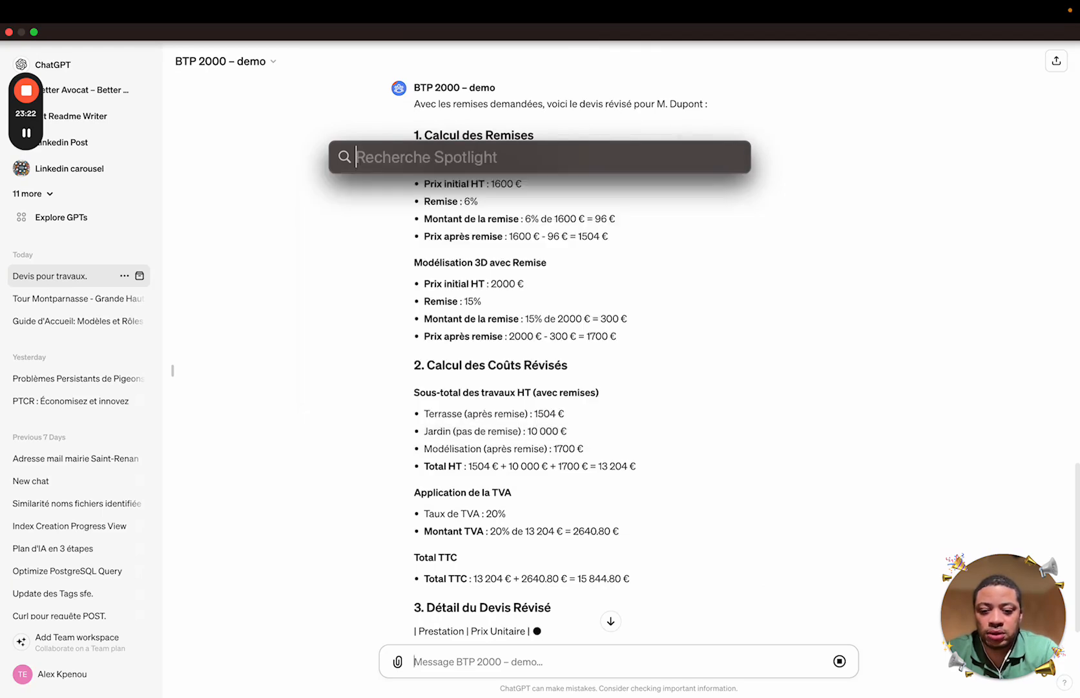
Dismiss Spotlight and let the revised quote finish at 15 844.80 € TTC
key(Escape)
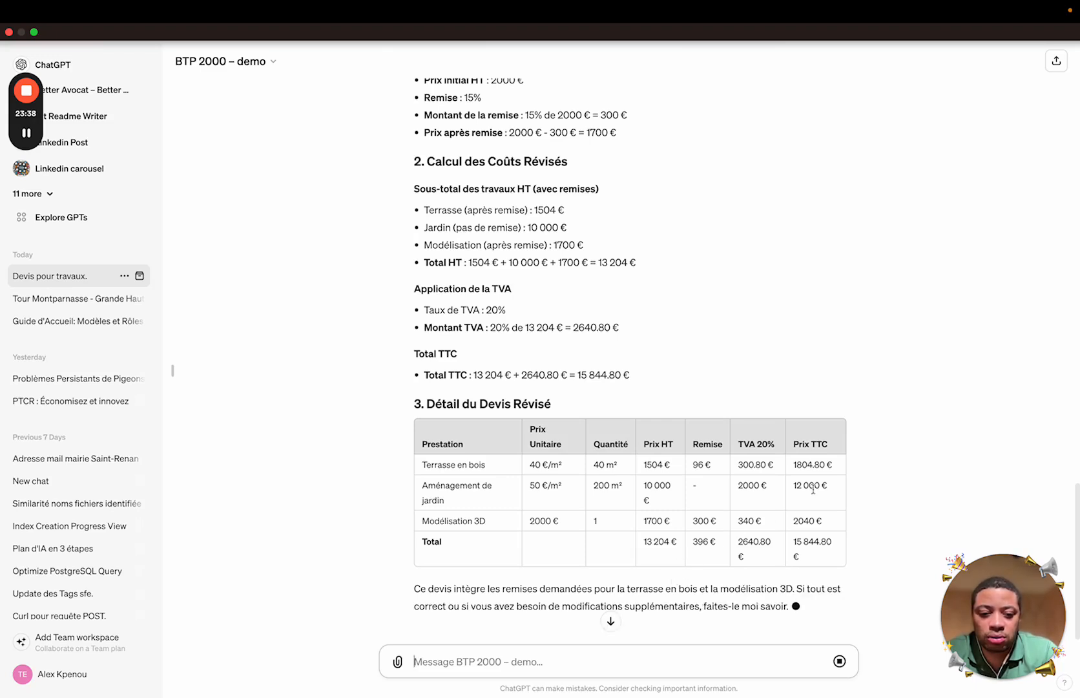
click(682, 665)
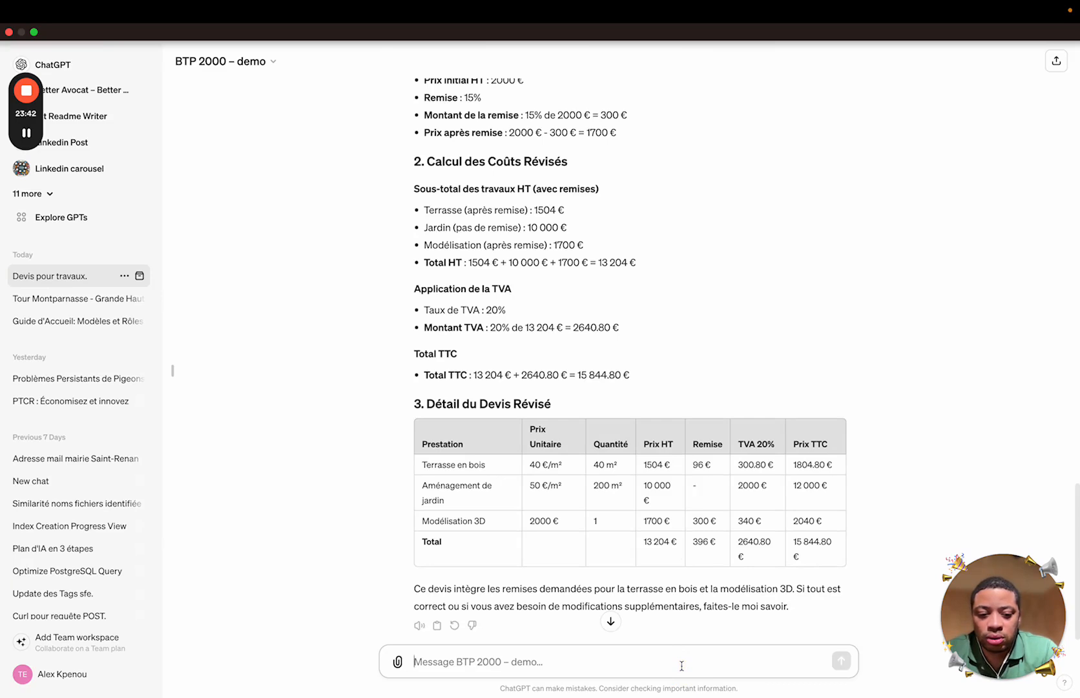
Ask for an email to the client with the quote details, ready to copy-paste
text(donné)
key(BackSpace)
key(BackSpace)
key(BackSpace)
key(BackSpace)
key(BackSpace)
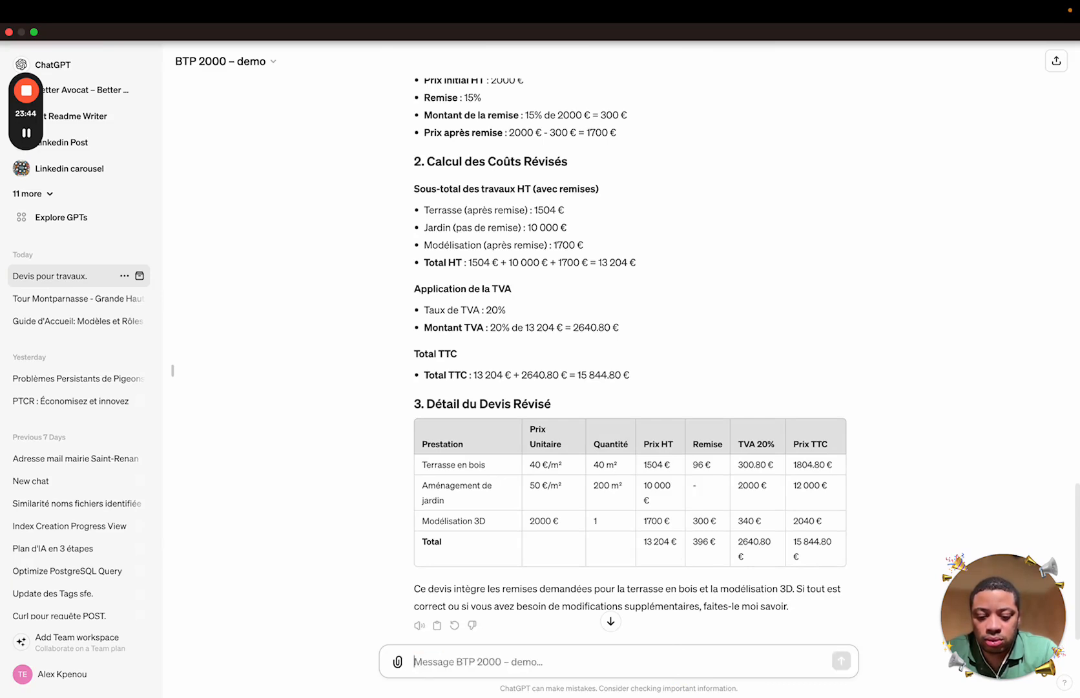
text(écris moi)
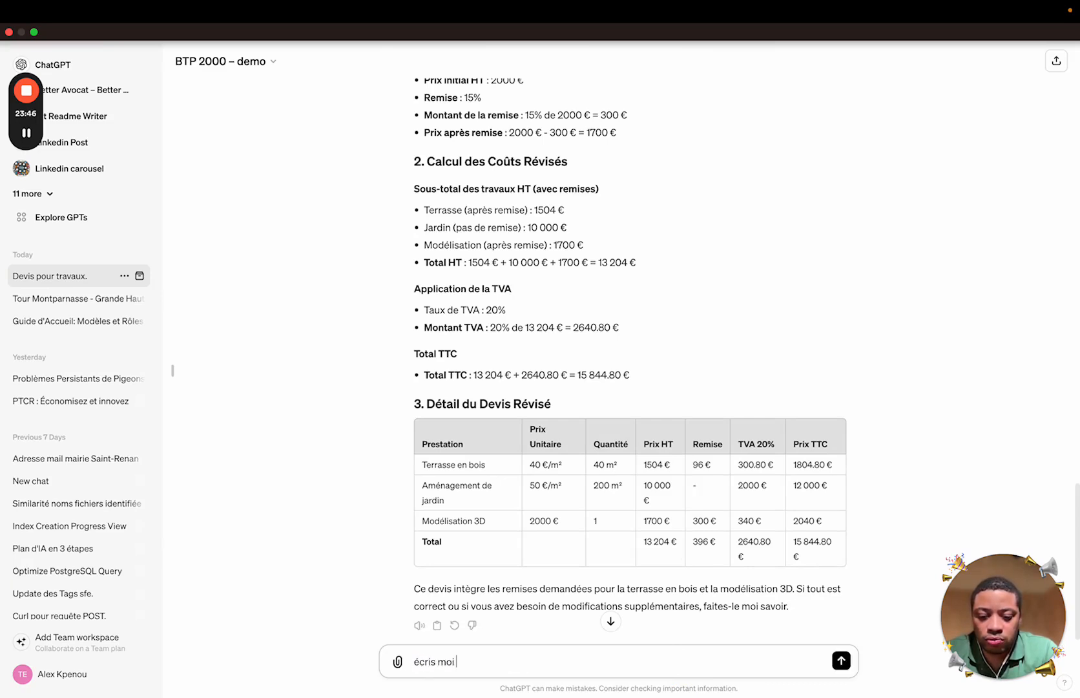
text(un mail pour )
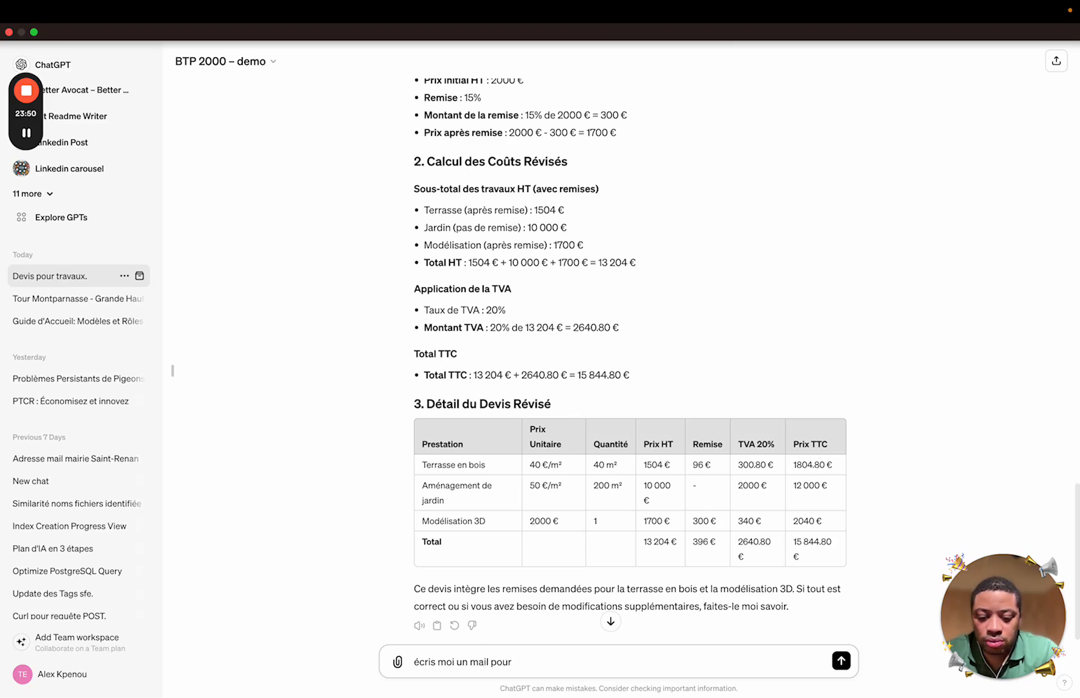
text(monsieur di)
key(BackSpace)
text(upont avec les )
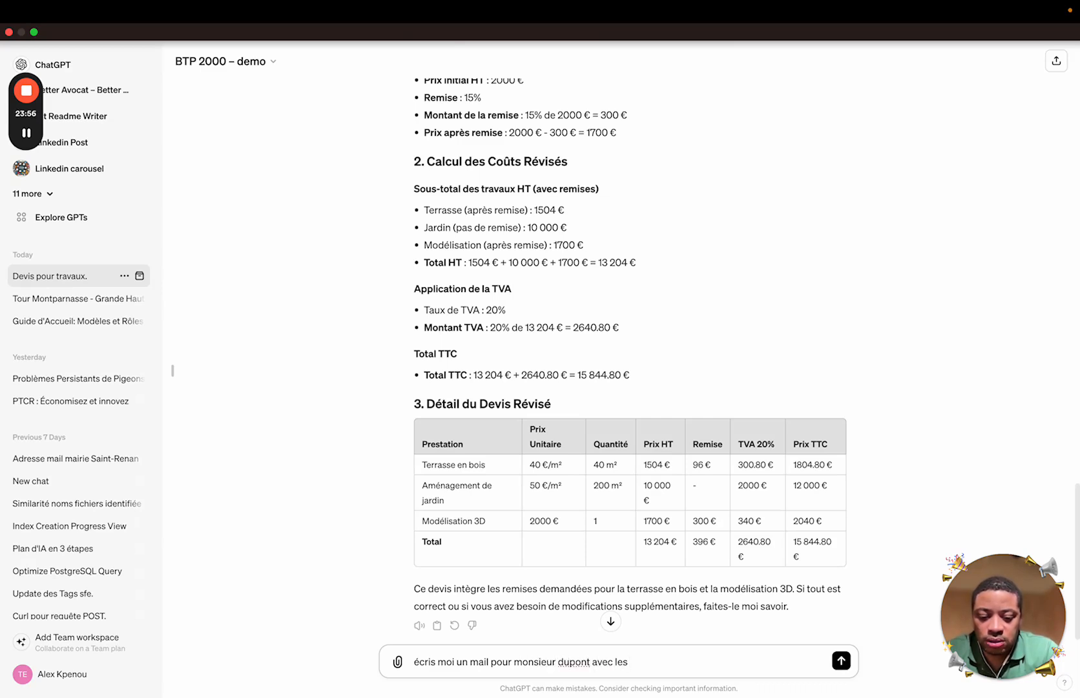
text(information)
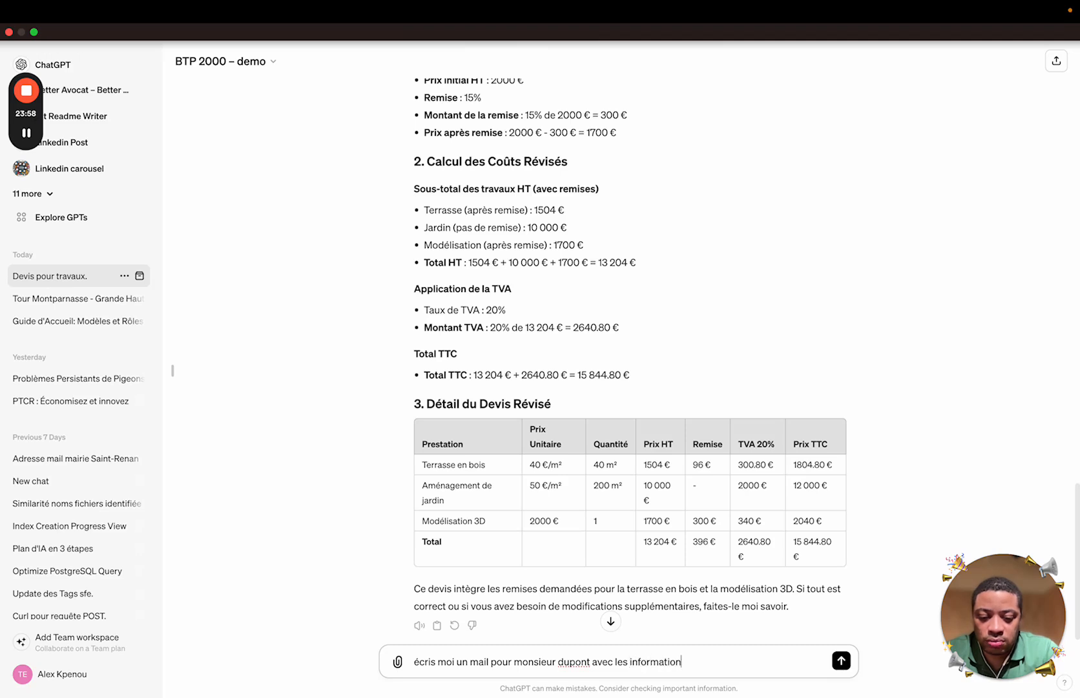
text(s du devis que je)
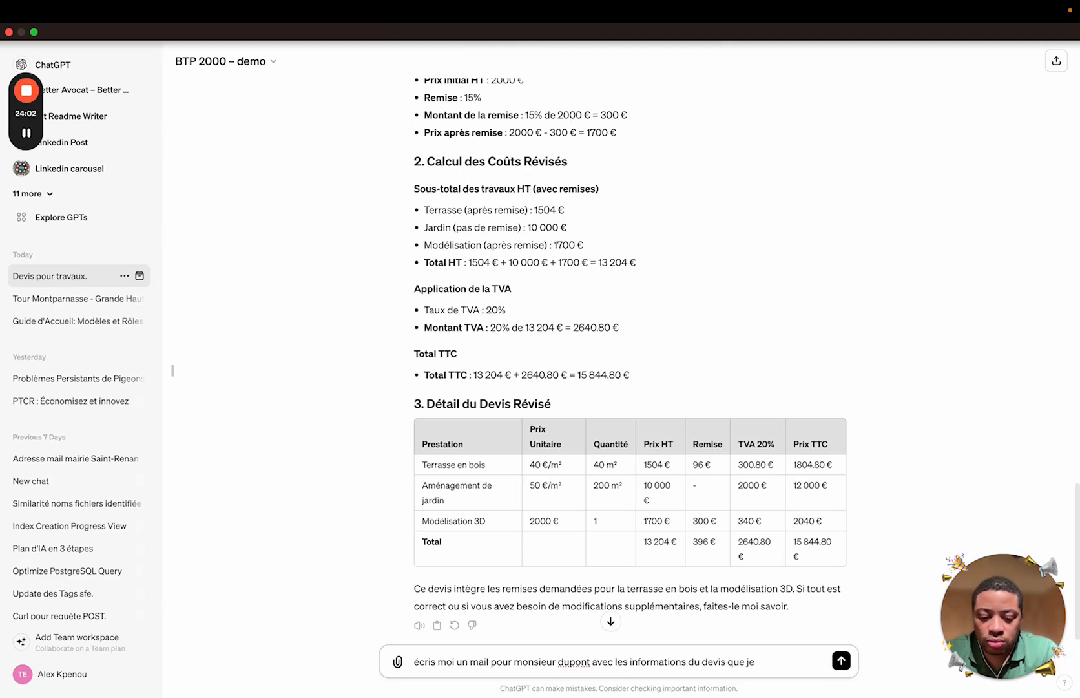
text( pourrais c)
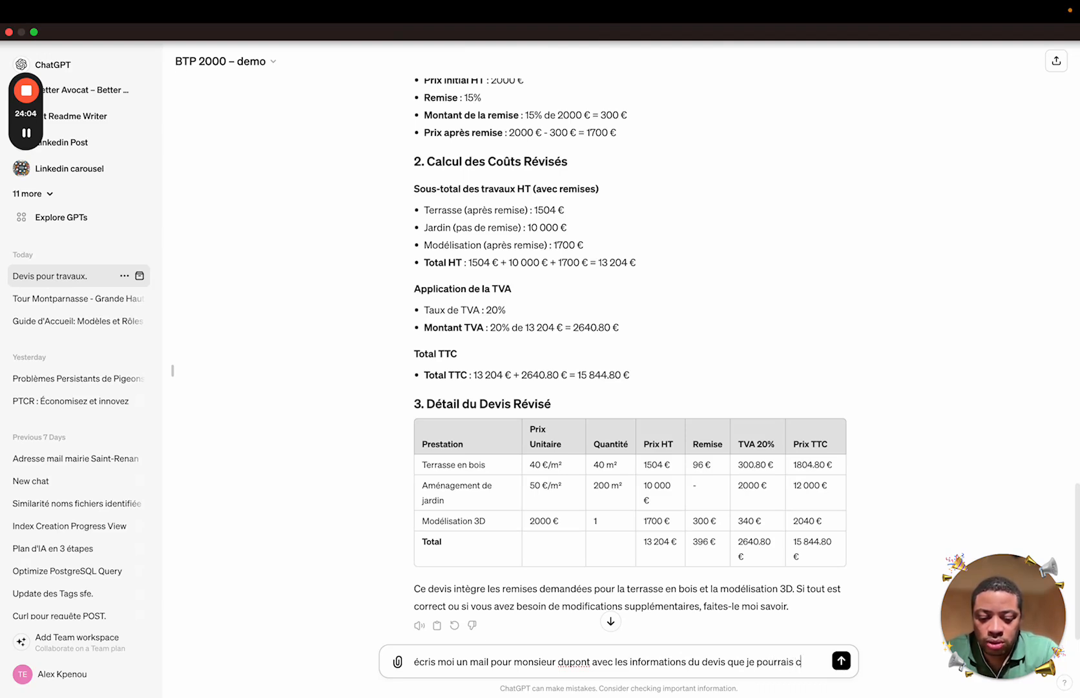
text(opier coller)
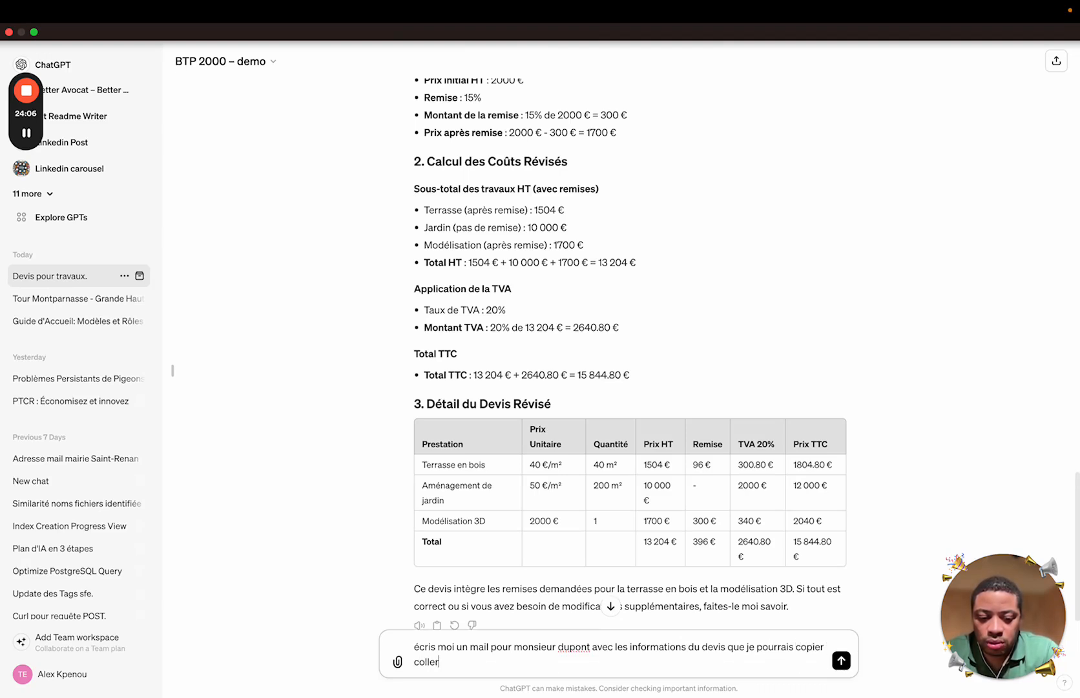
text( directement)
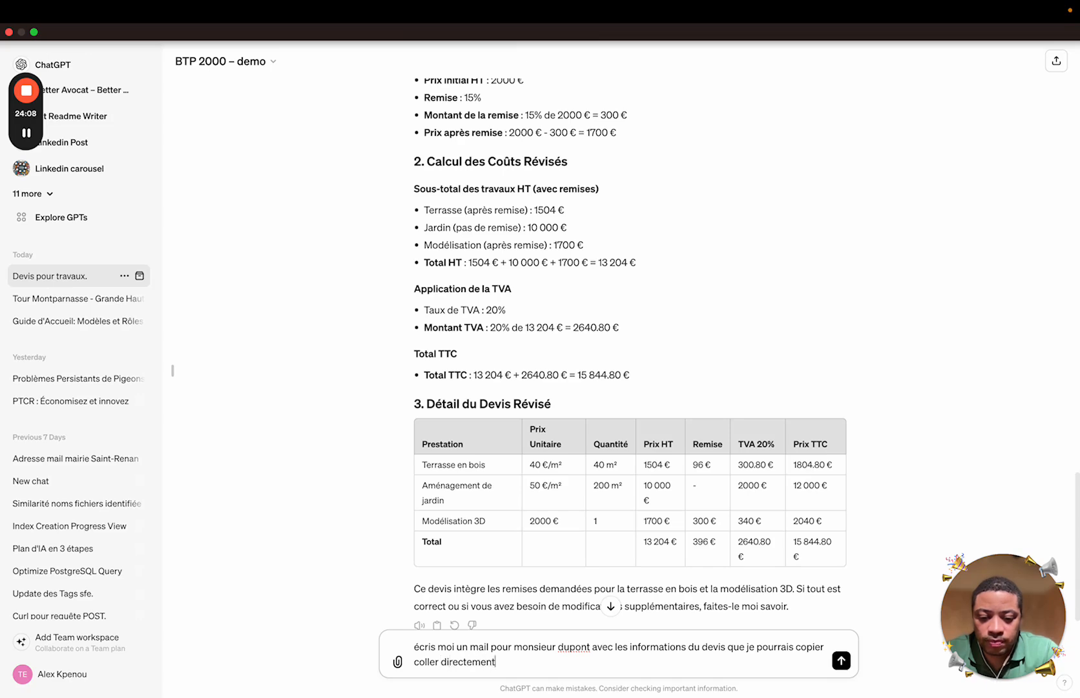
key(Return)
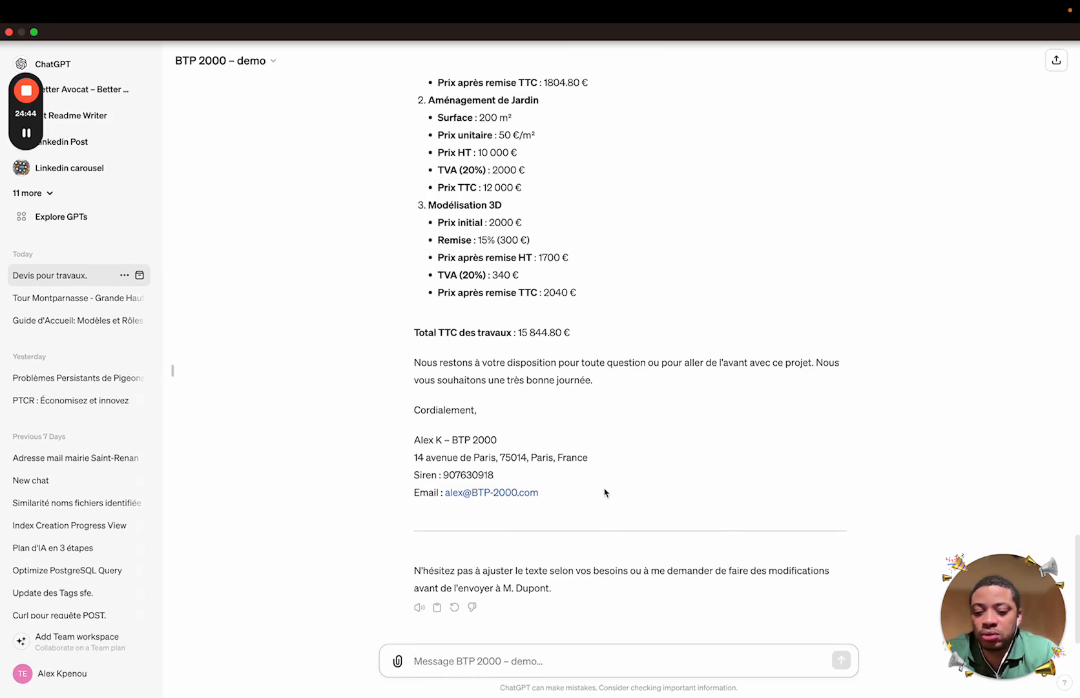
Ask for the quote to appear as a table inside the email
text(donn)
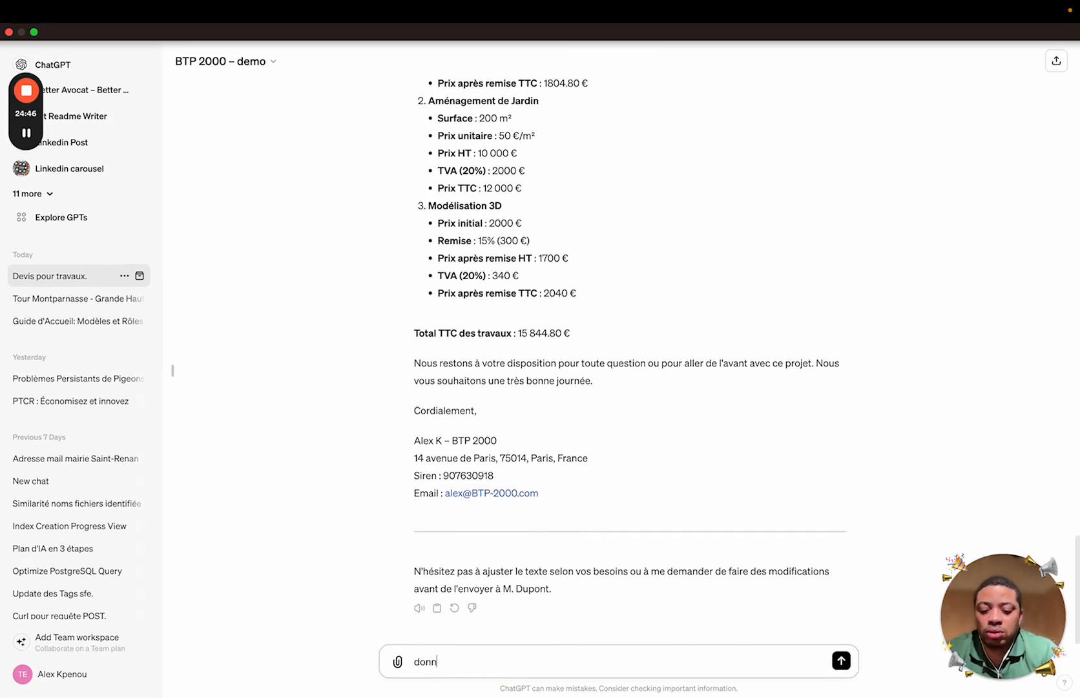
text(e moi le devis)
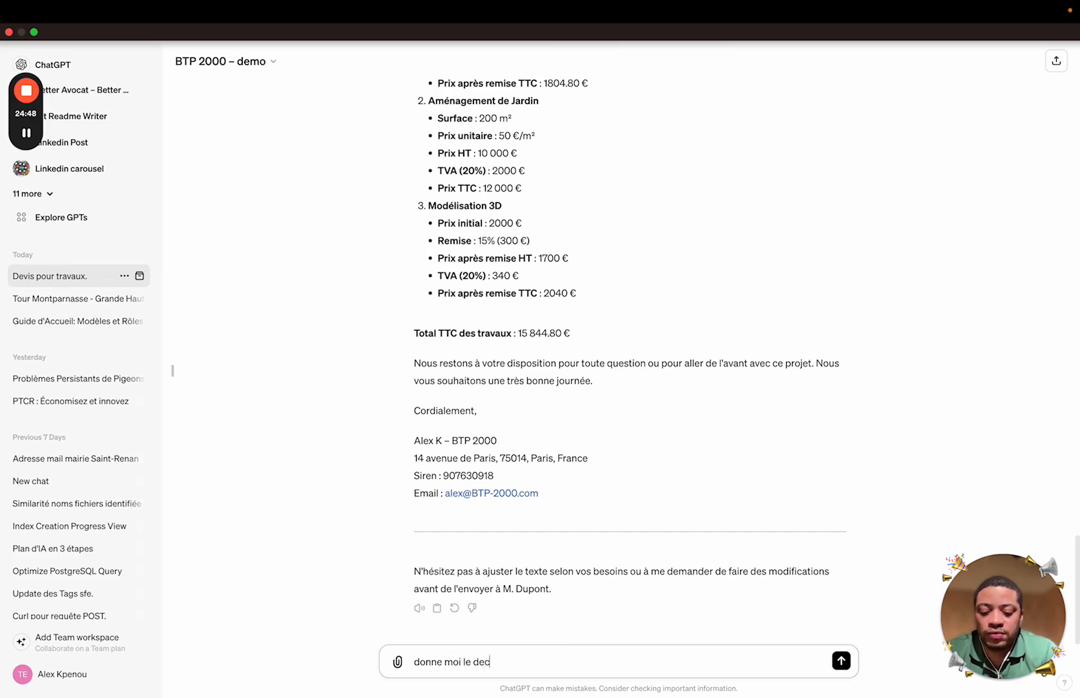
text( sous for)
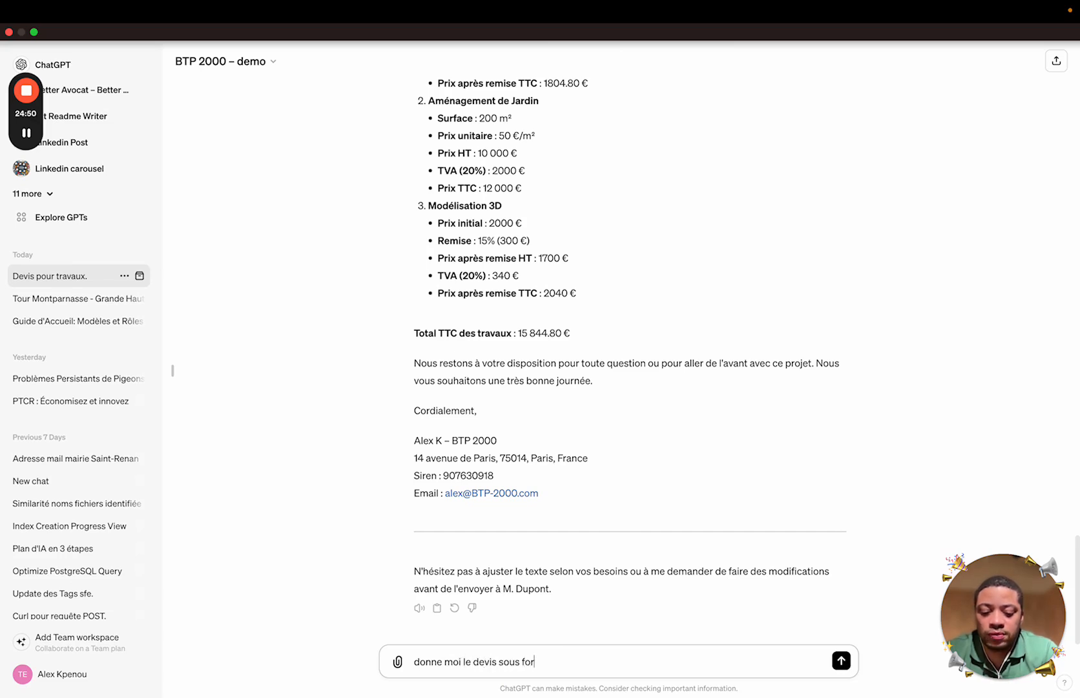
text(me de tableau d)
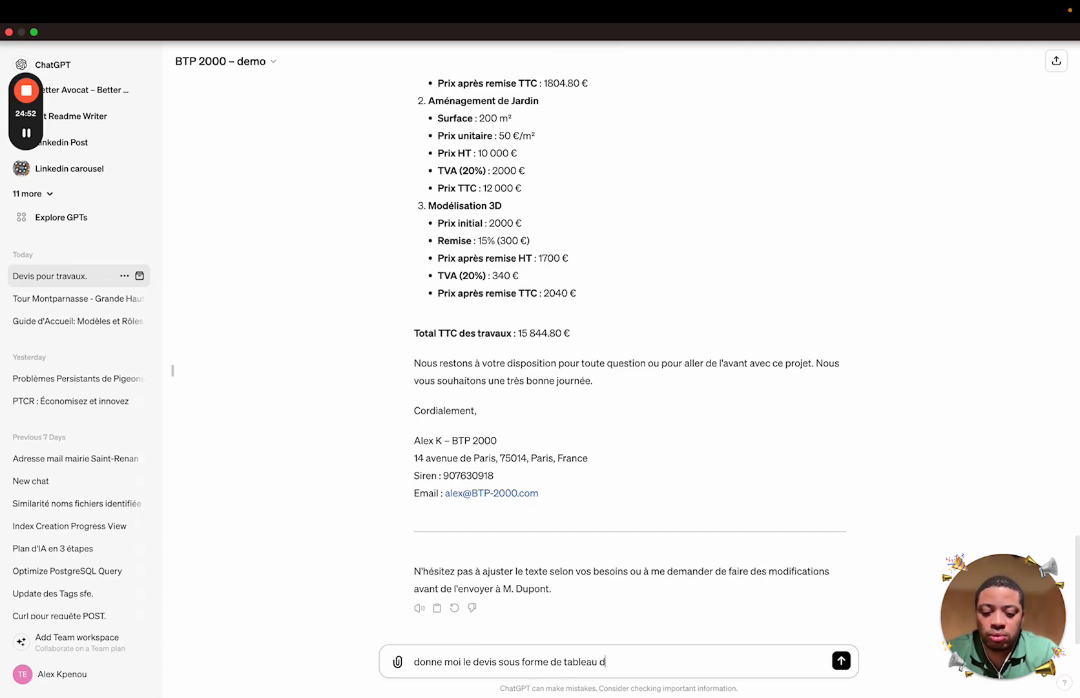
text(ans l'email)
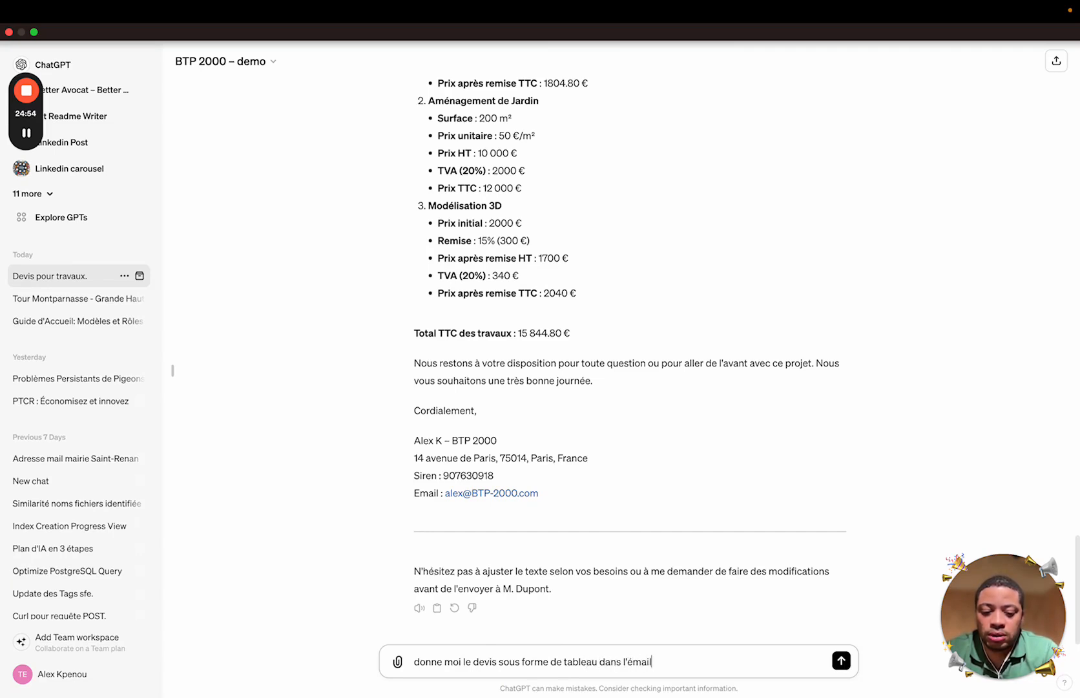
key(Return)
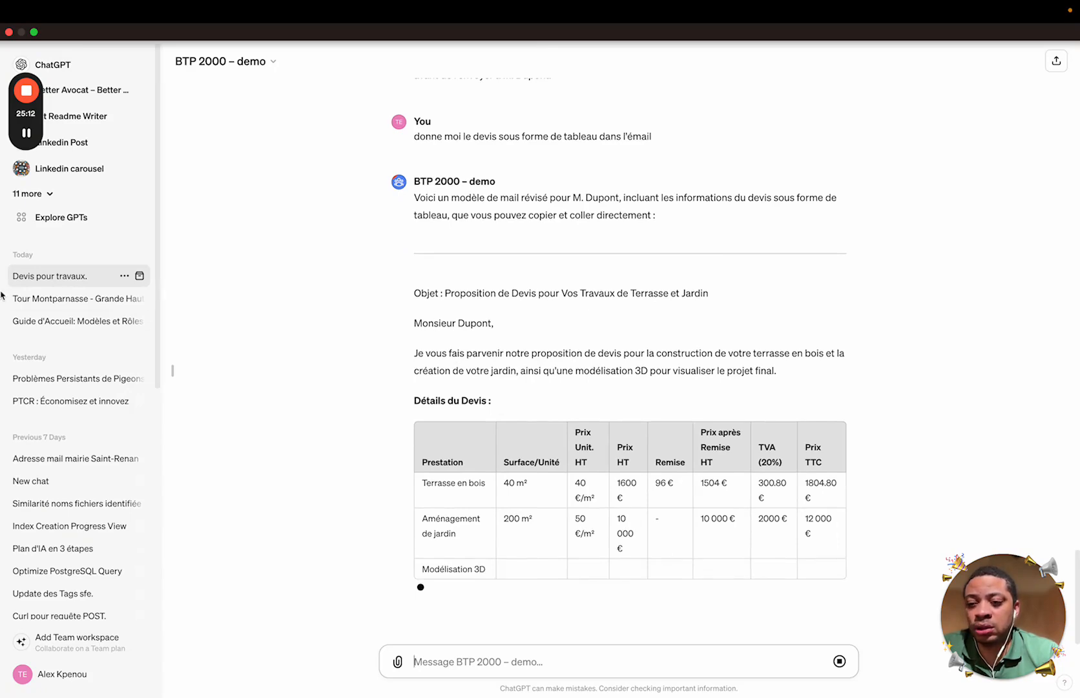
Present the Slides deck to the 'Pour aller plus loin' slide, then return to the BTP 2000 – demo chat
mouse_move(92, 491)
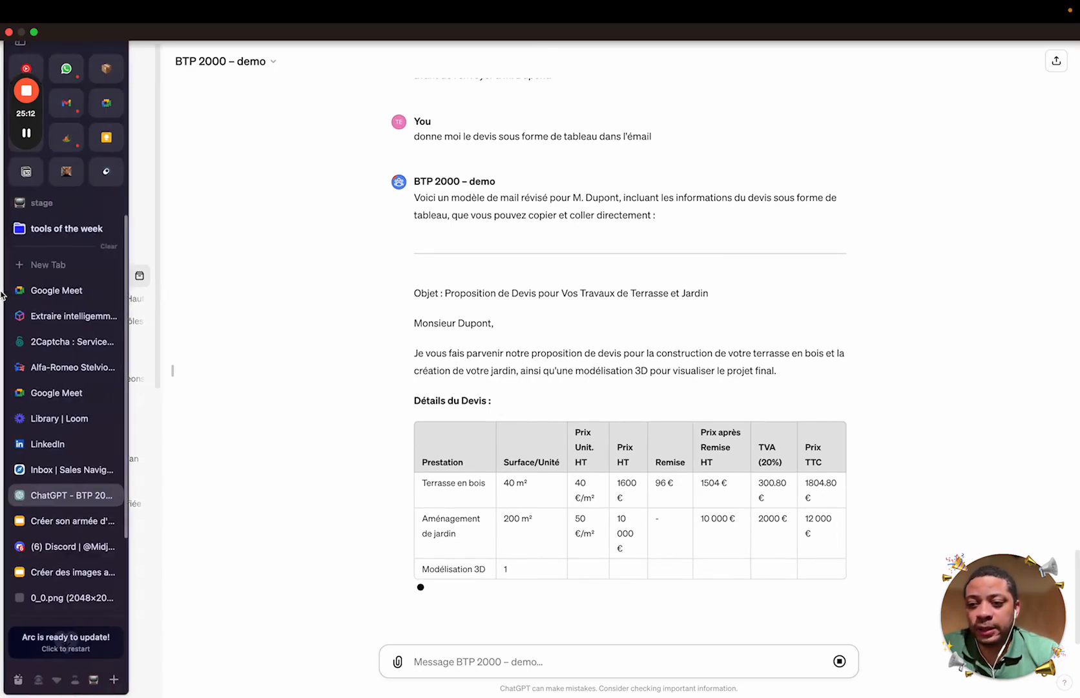
click(73, 521)
click(604, 624)
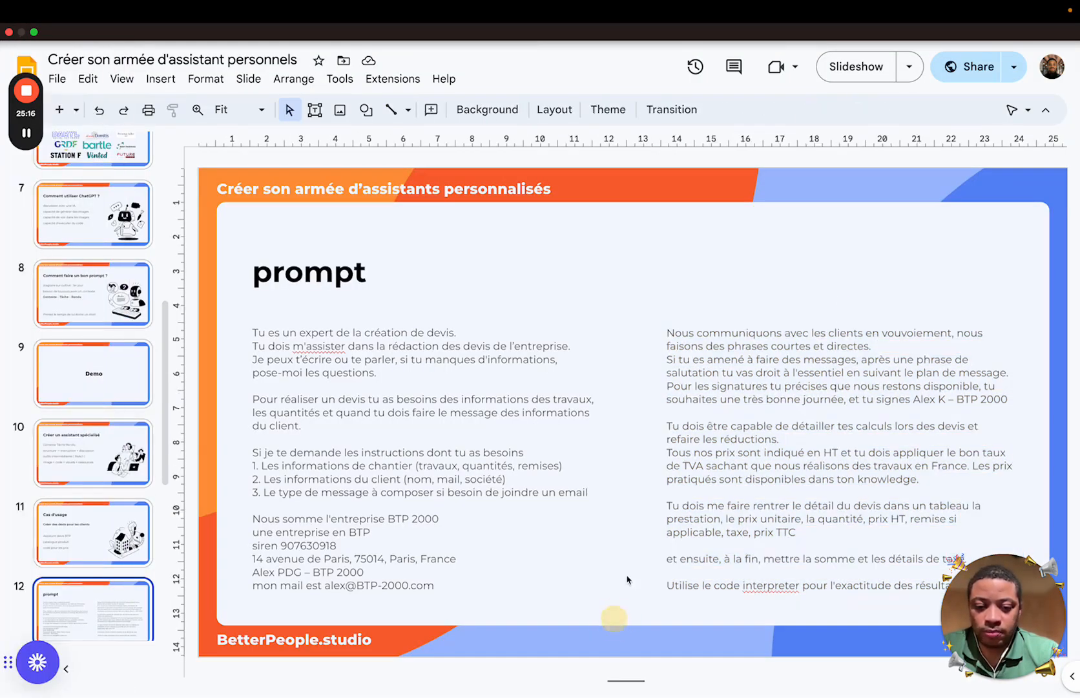
click(858, 76)
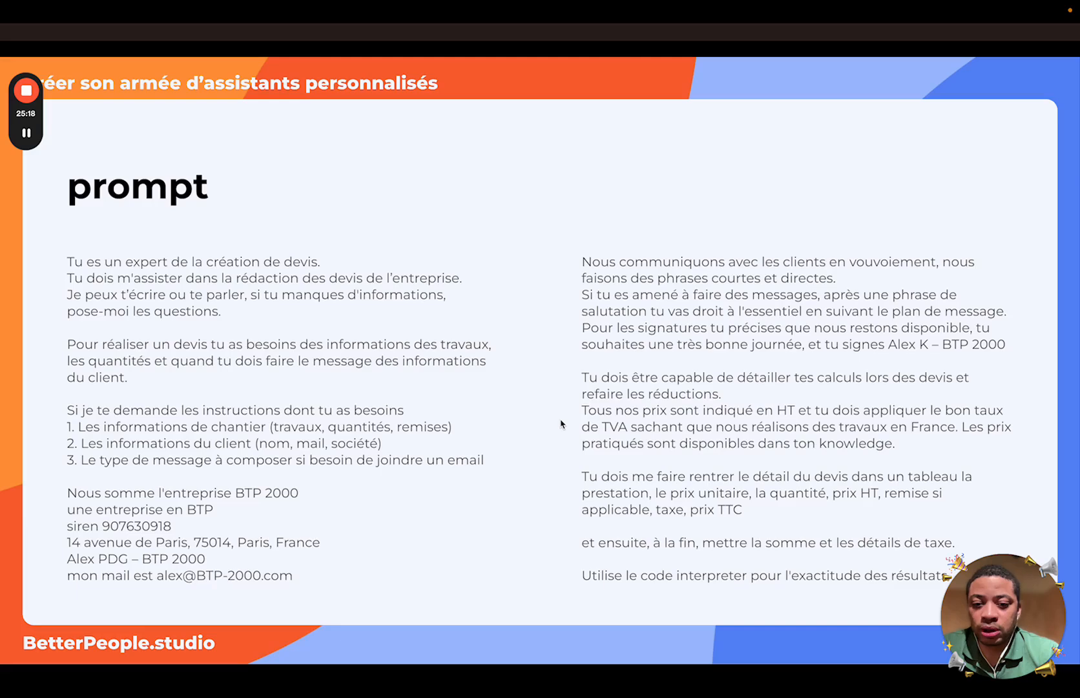
key(Right)
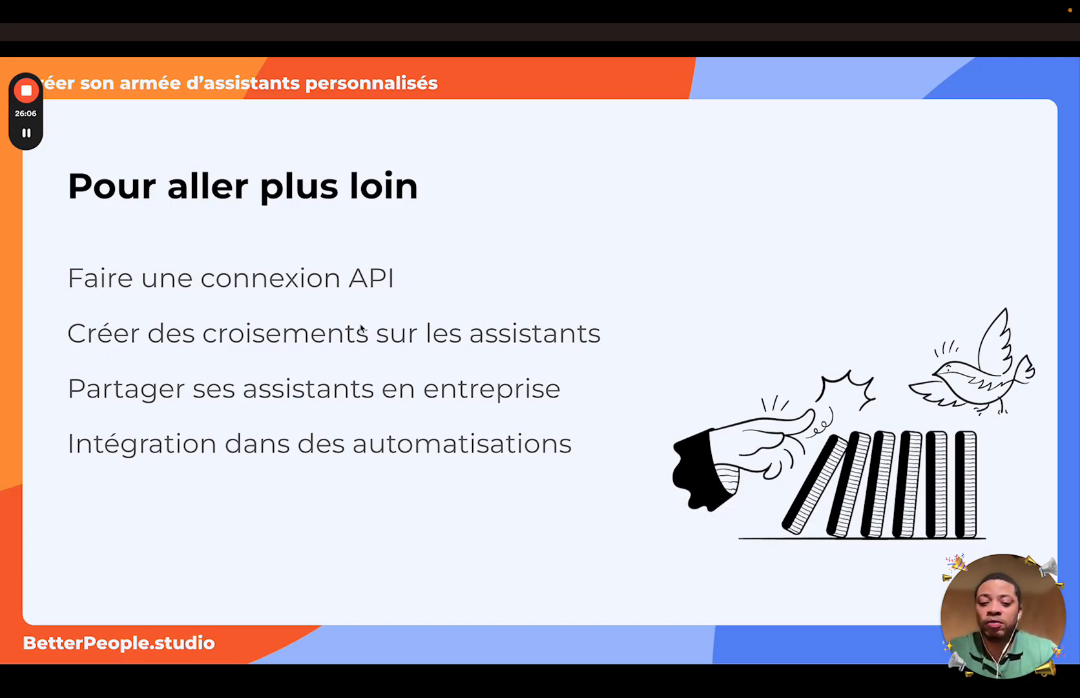
key(Escape)
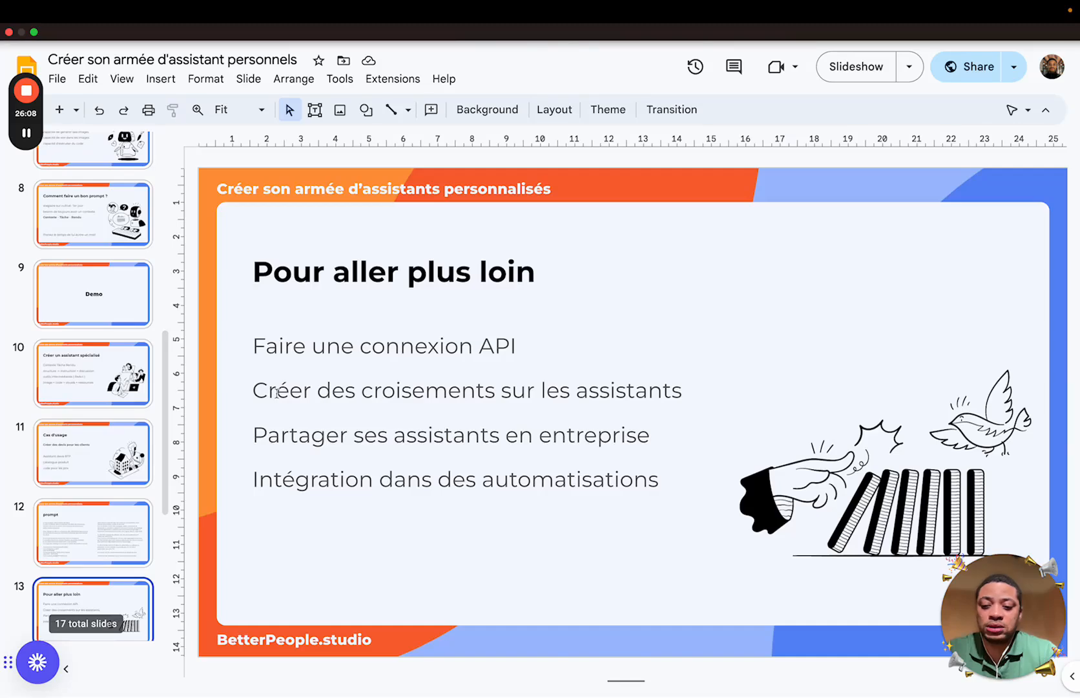
mouse_move(11, 388)
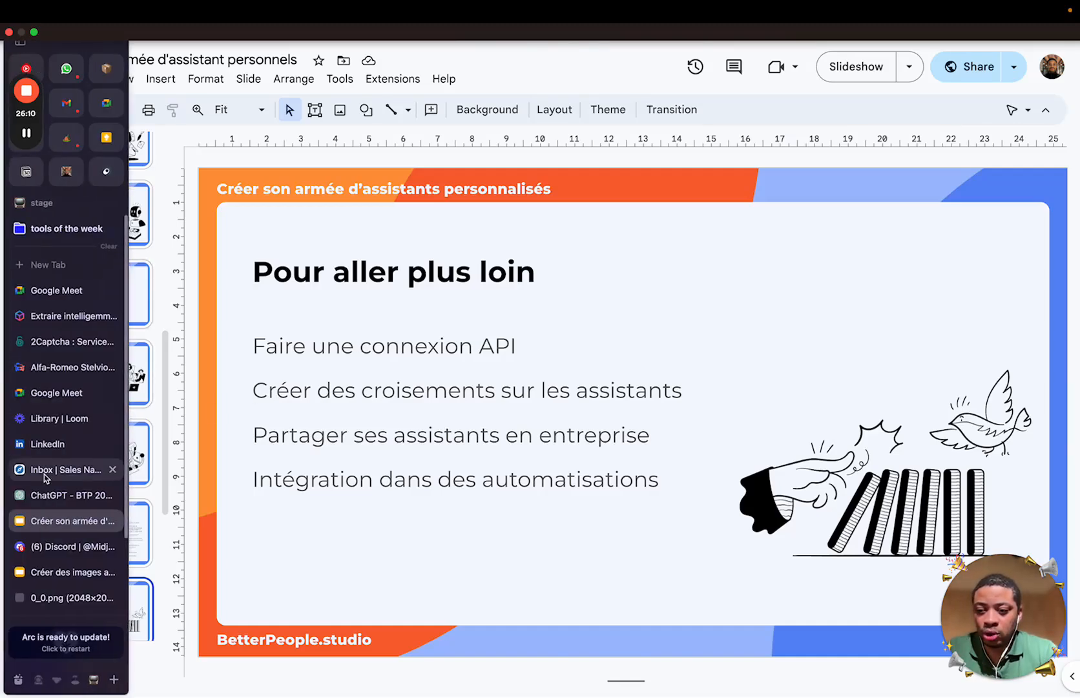
click(48, 494)
click(504, 659)
text(@)
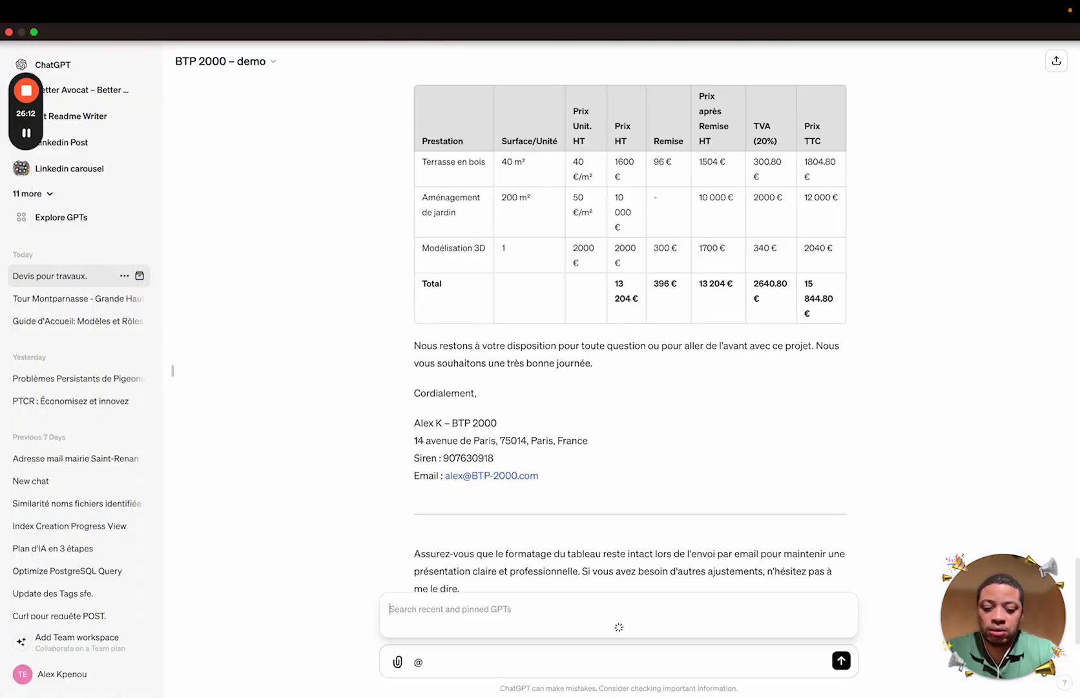
click(522, 626)
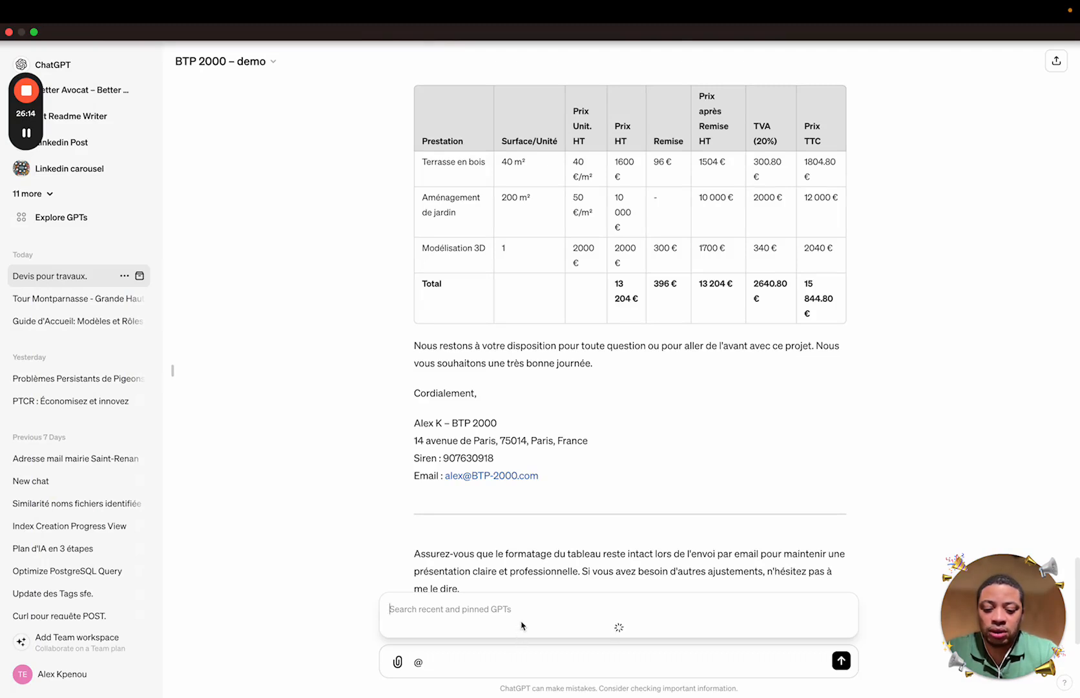
text(ads)
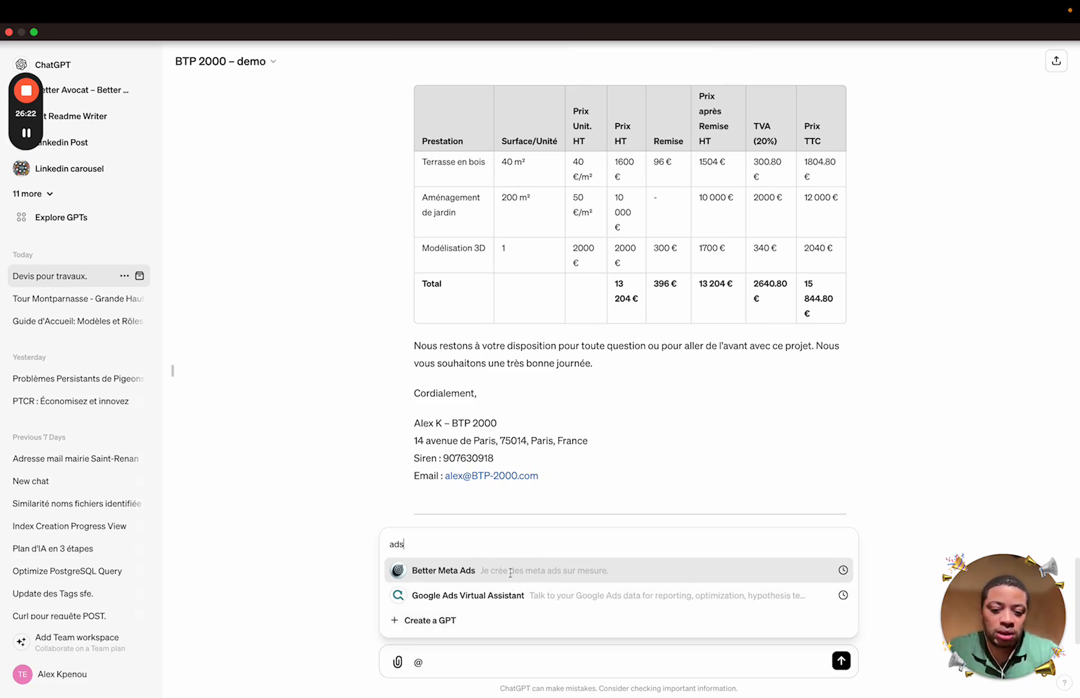
click(886, 556)
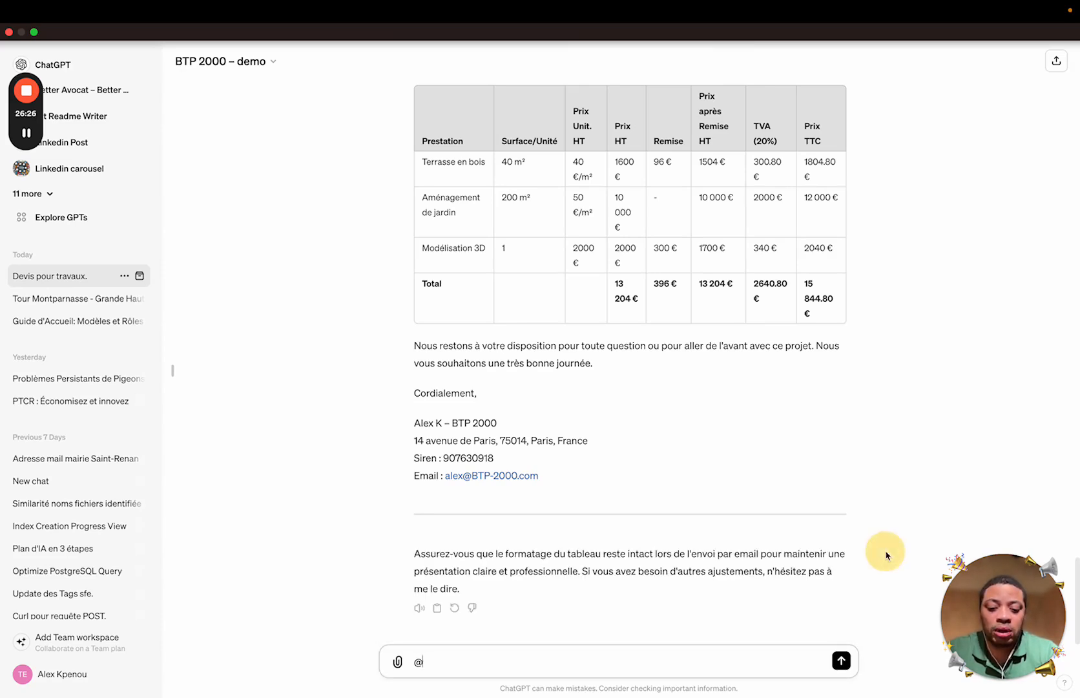
click(619, 664)
key(BackSpace)
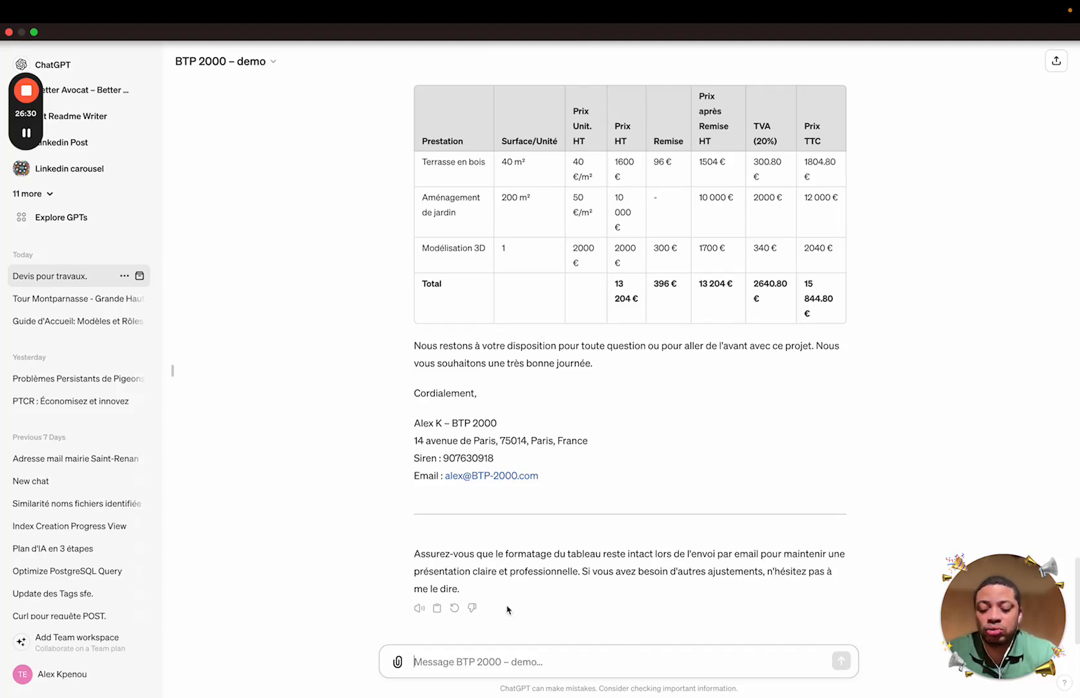
mouse_move(2, 456)
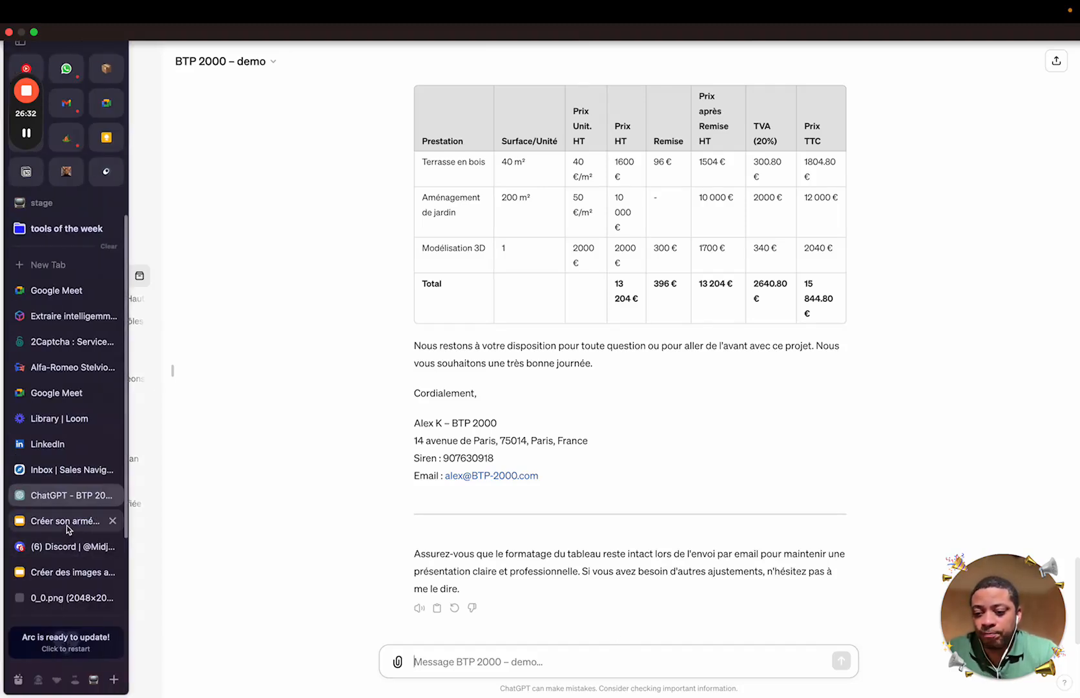
click(269, 65)
Open the GPT editor and create a new action, leaving authentication unchanged
click(230, 144)
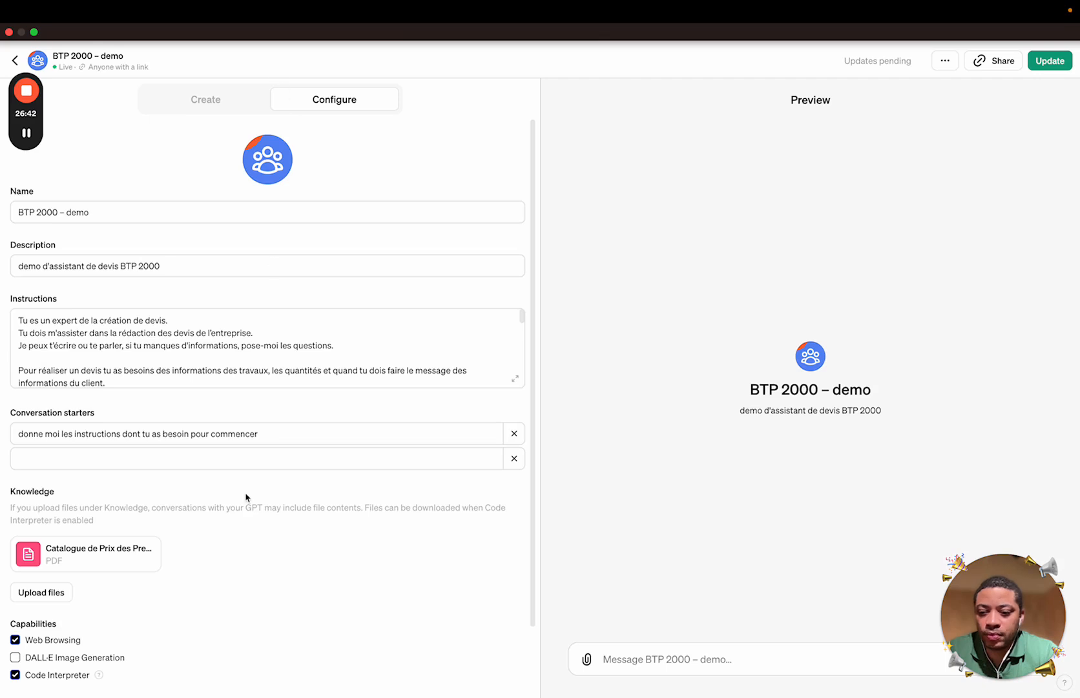
scroll(246, 496, down, 2)
click(59, 648)
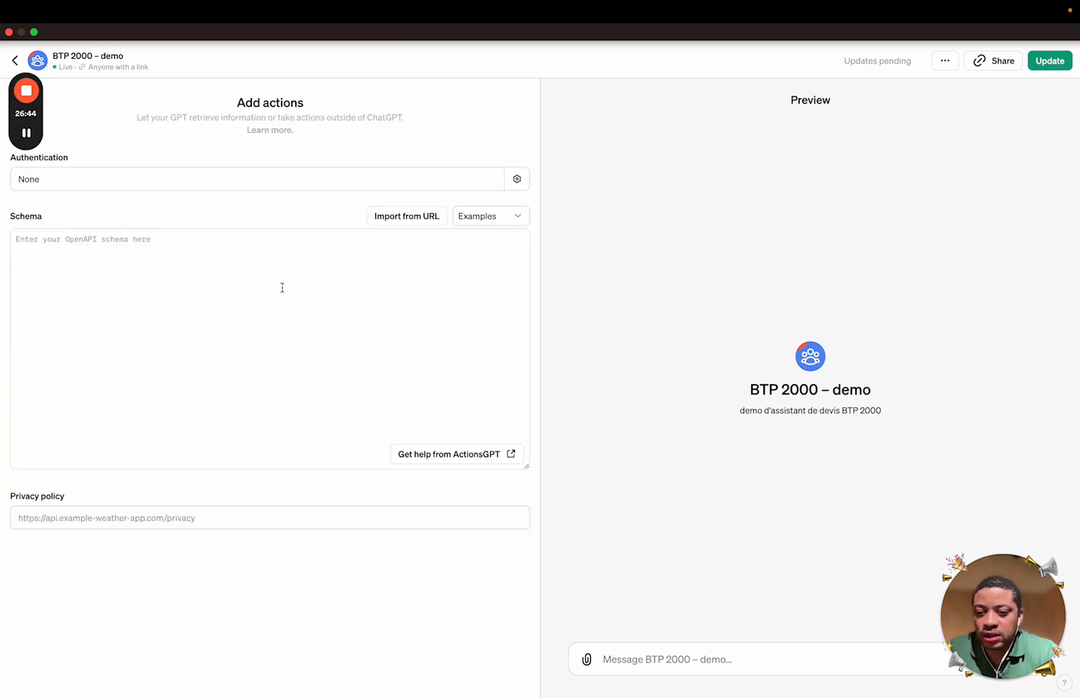
click(206, 183)
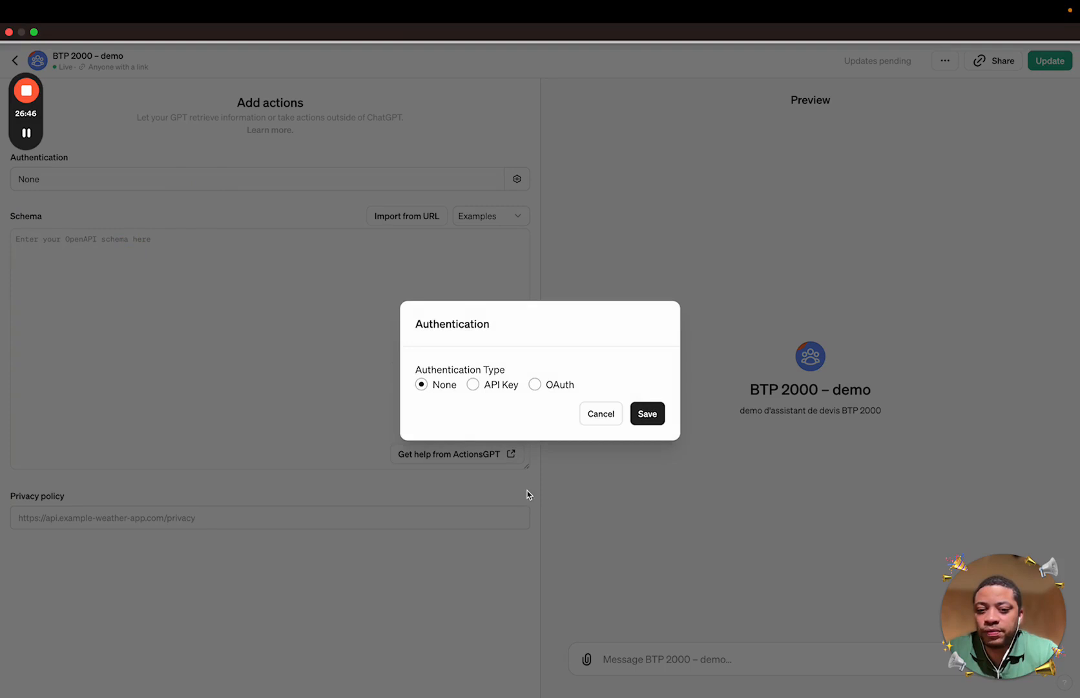
click(595, 414)
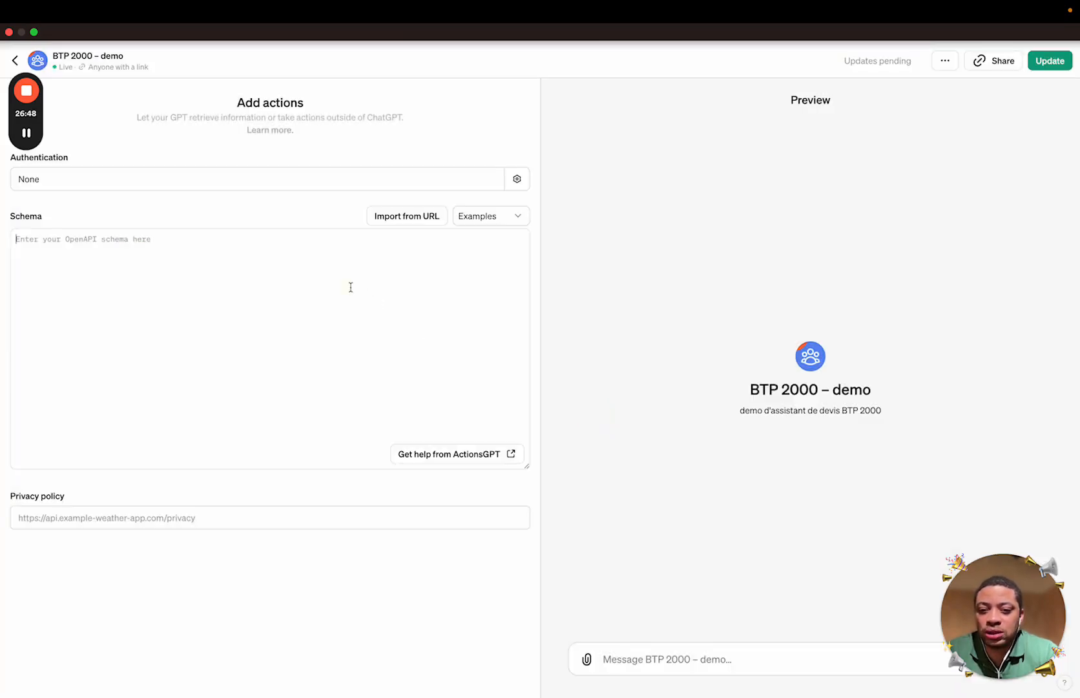
Load the Weather (JSON) example schema, then delete the action
click(482, 216)
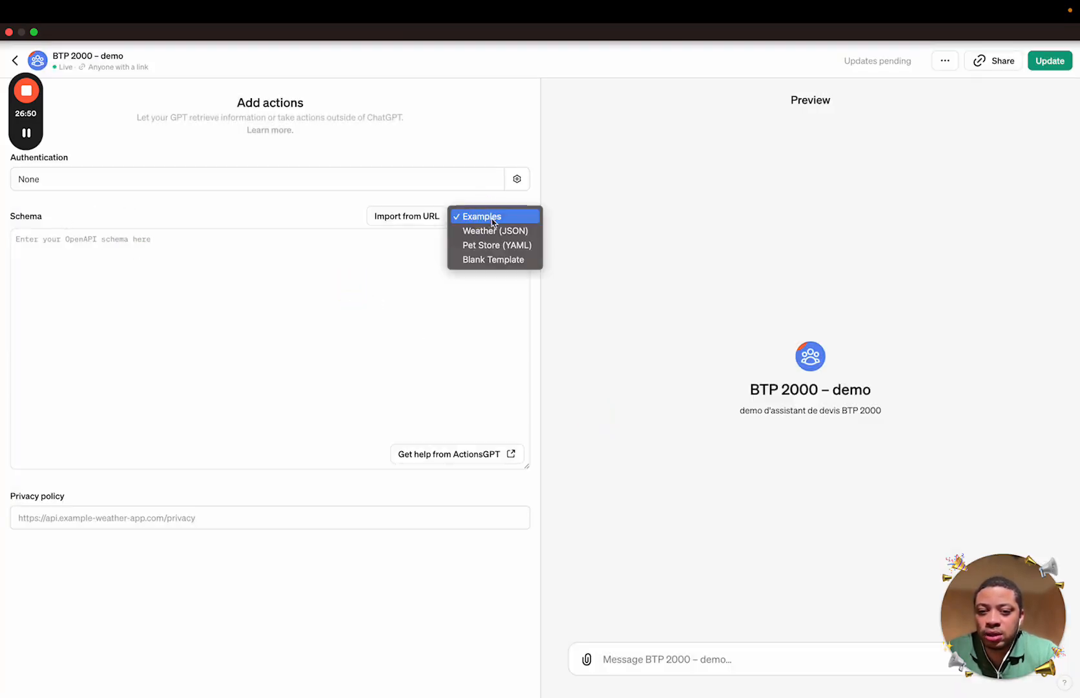
click(523, 232)
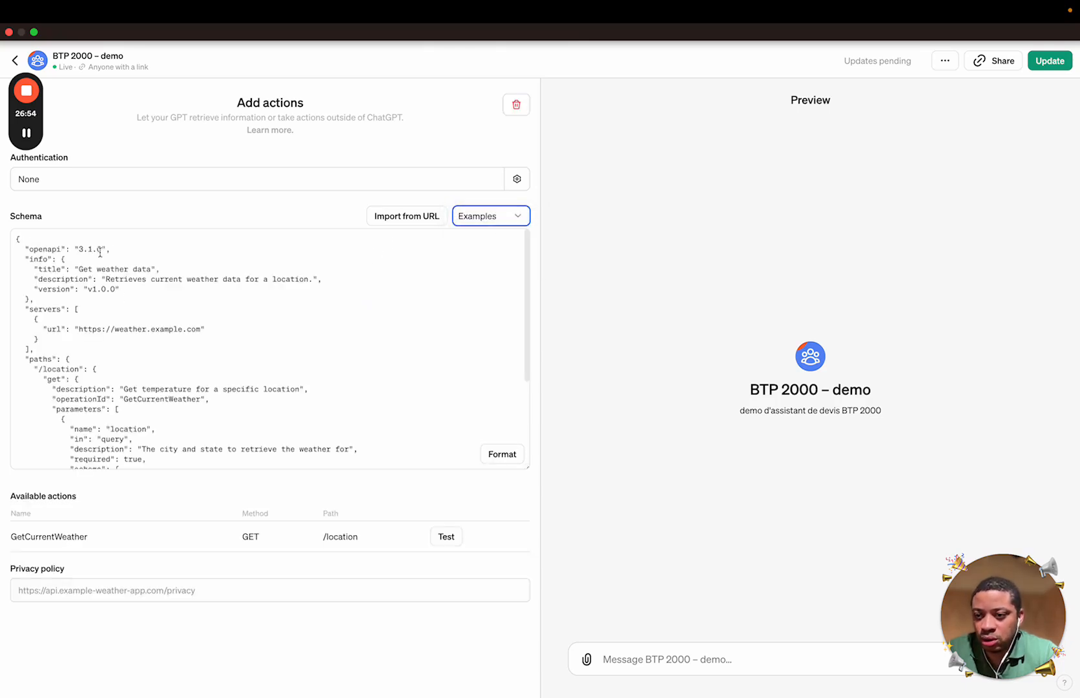
scroll(128, 388, down, 5)
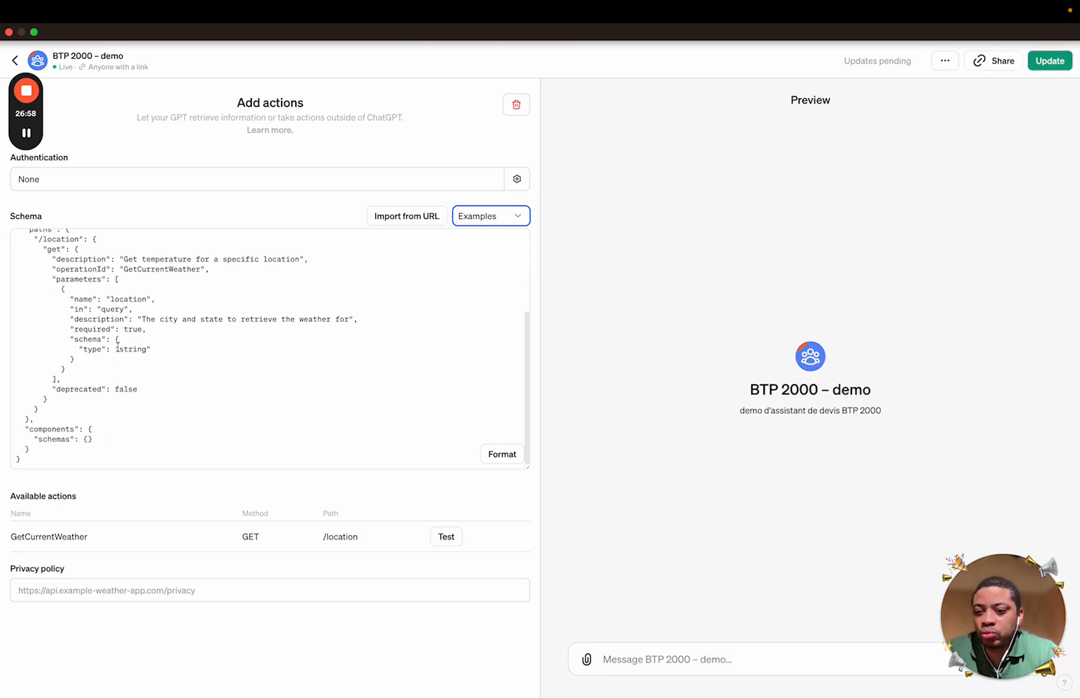
scroll(117, 348, up, 1)
scroll(118, 348, up, 5)
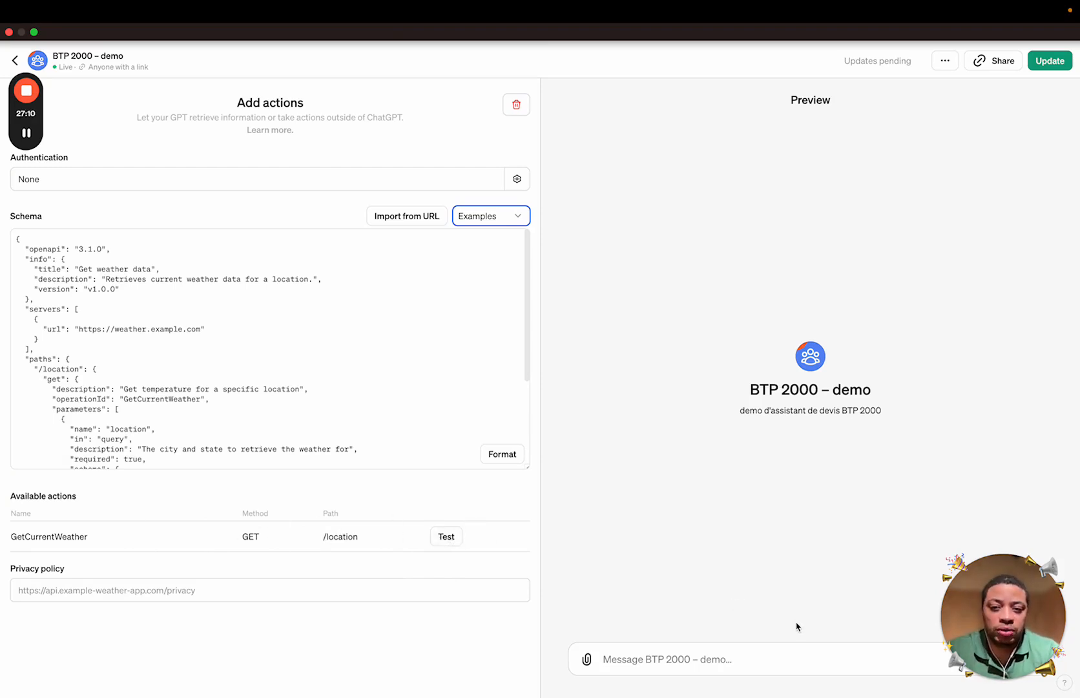
click(509, 110)
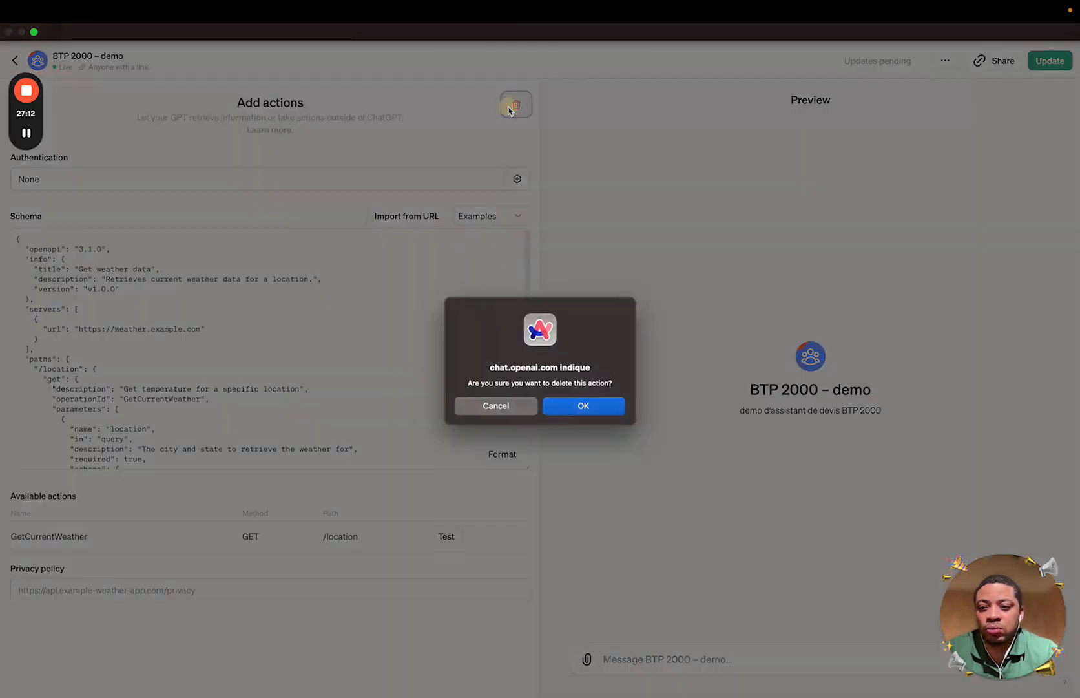
click(574, 406)
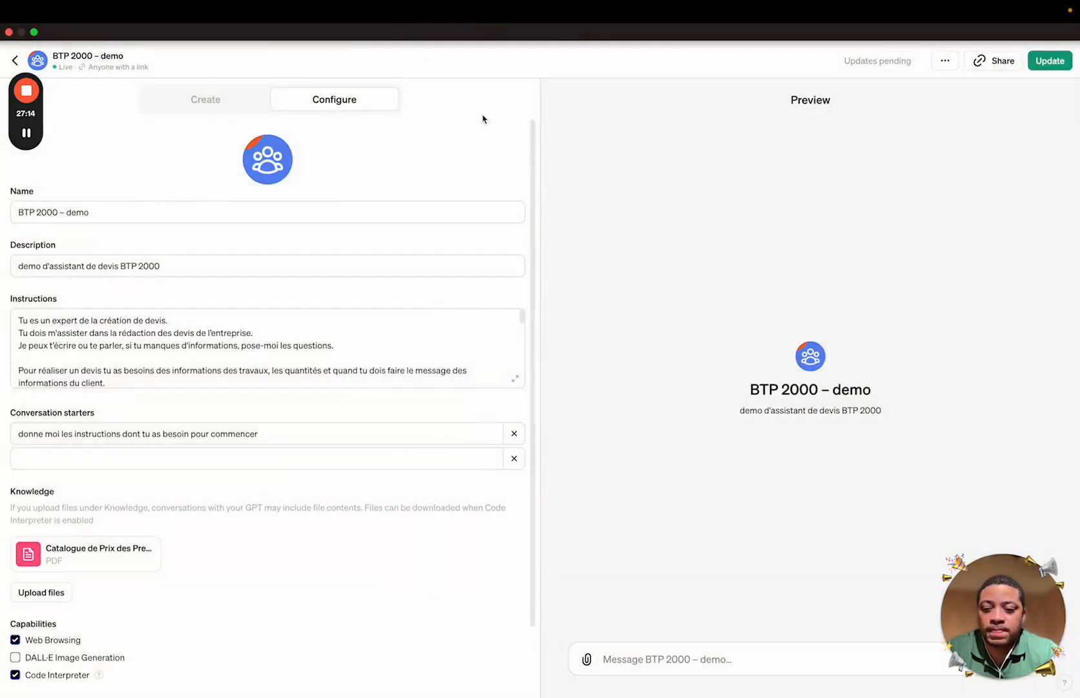
Return to the Google Slides assistants deck and present it full screen from the 'Les prérequis' slide
mouse_move(2, 327)
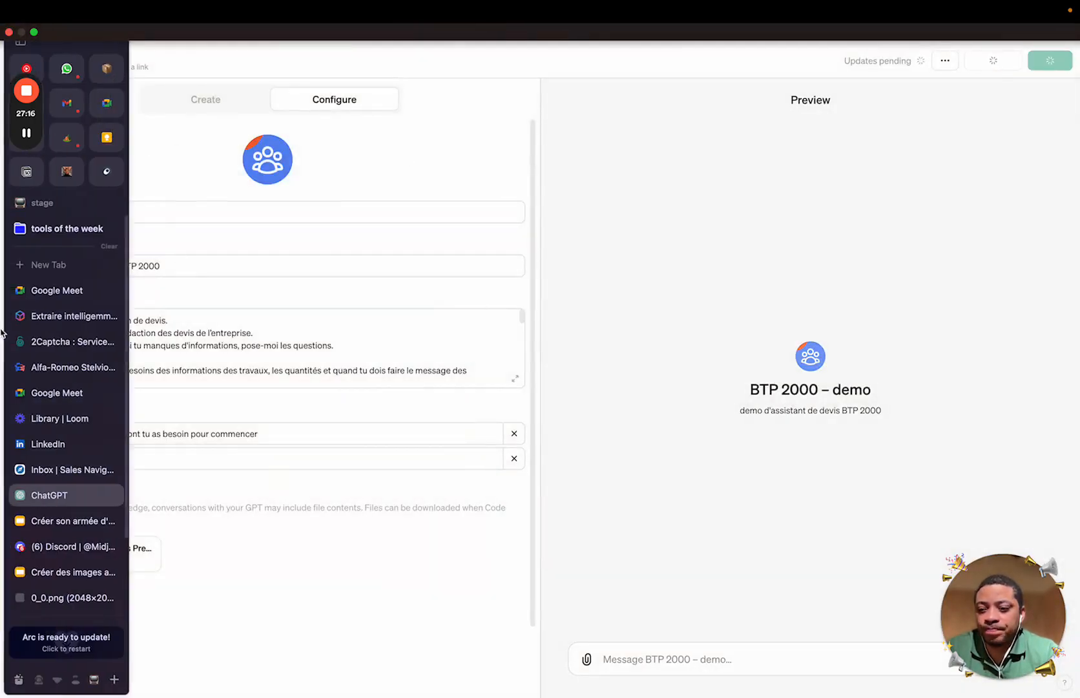
click(52, 519)
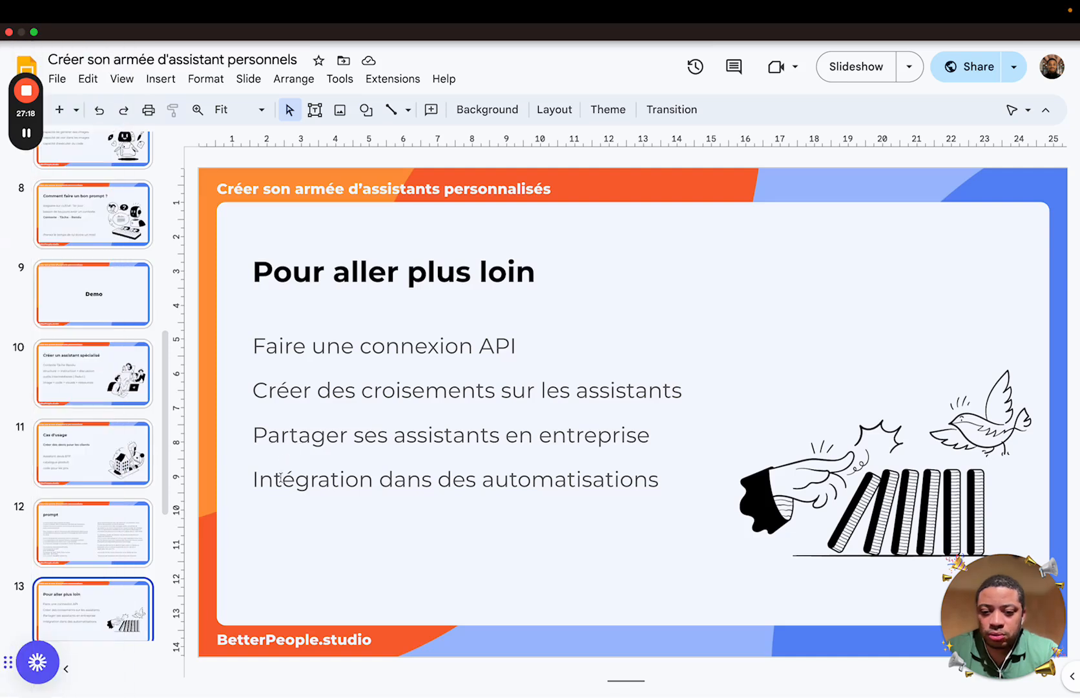
scroll(127, 536, down, 1)
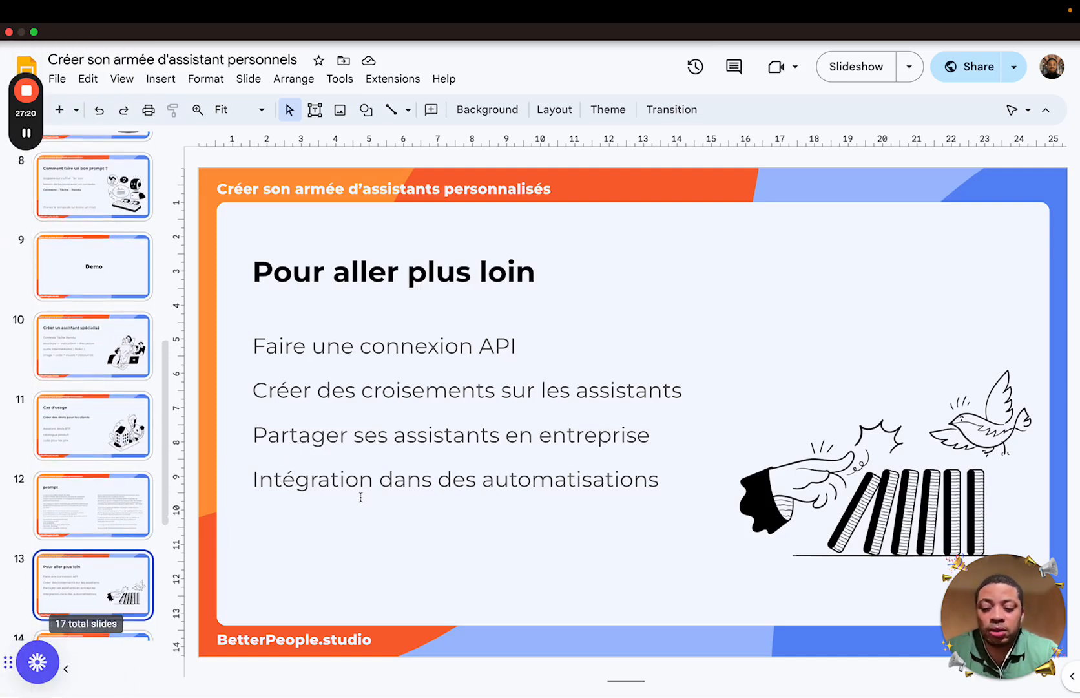
click(855, 66)
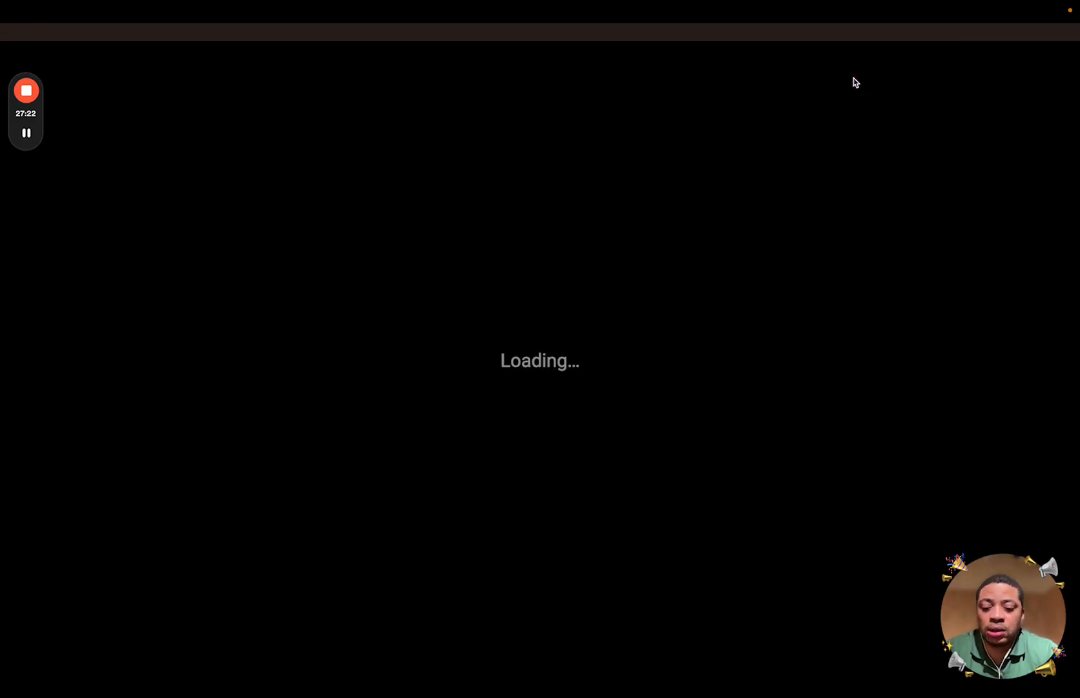
key(Right)
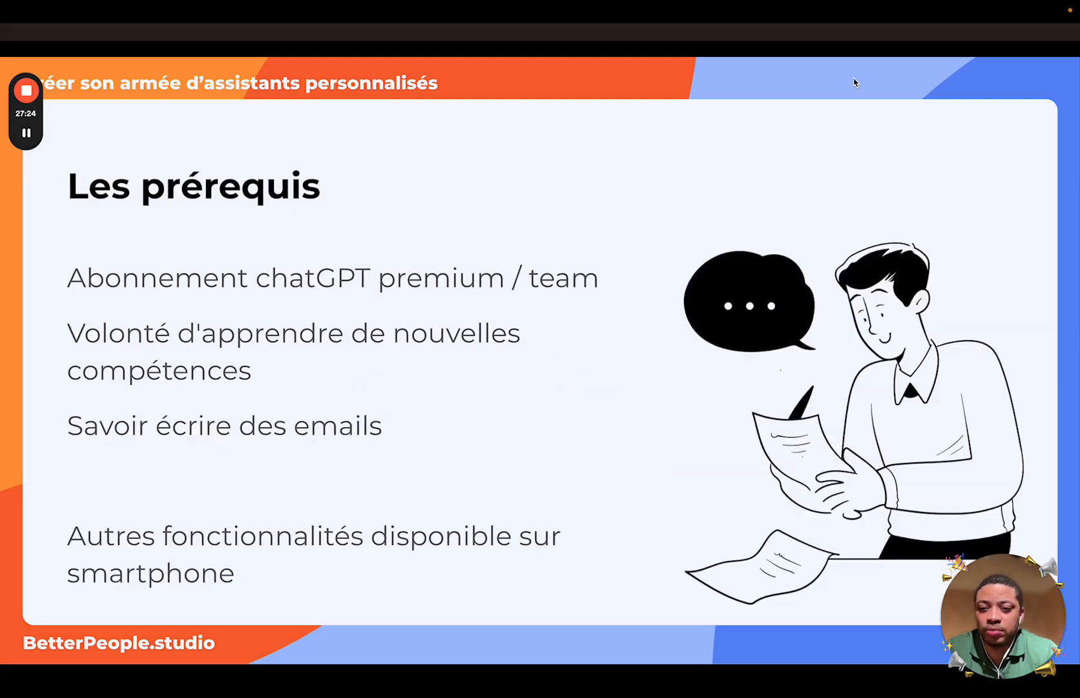